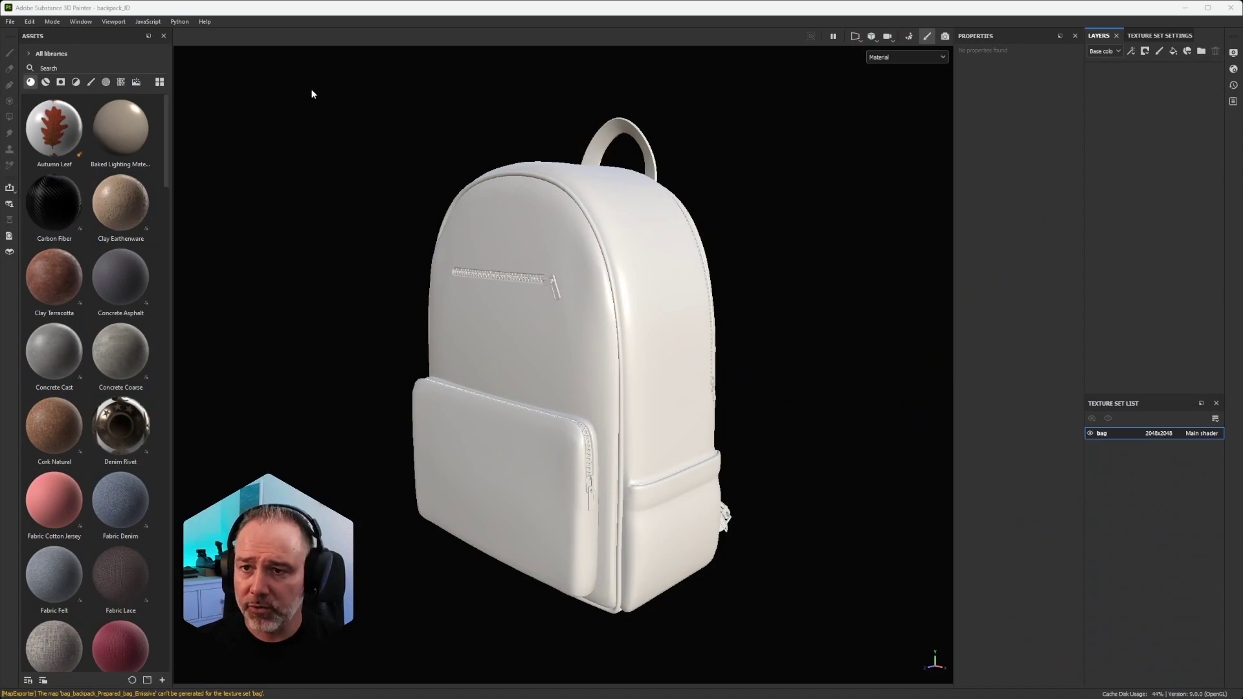
Step: Add a fill layer to the backpack's texture set and consult the ID color chart in Word before returning to Substance 3D Painter
{"action": "middle_click_drag", "start_coordinate": [615, 361], "coordinate": [617, 348], "text": "alt"}
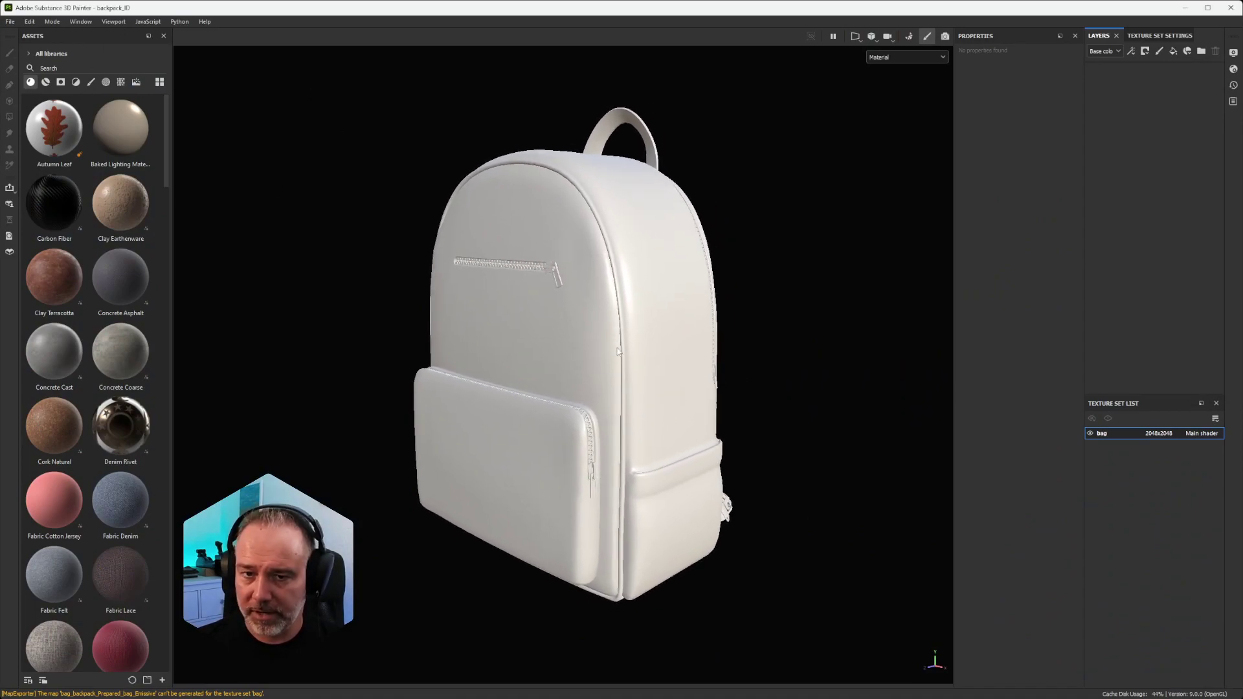
{"action": "left_click", "coordinate": [1173, 52]}
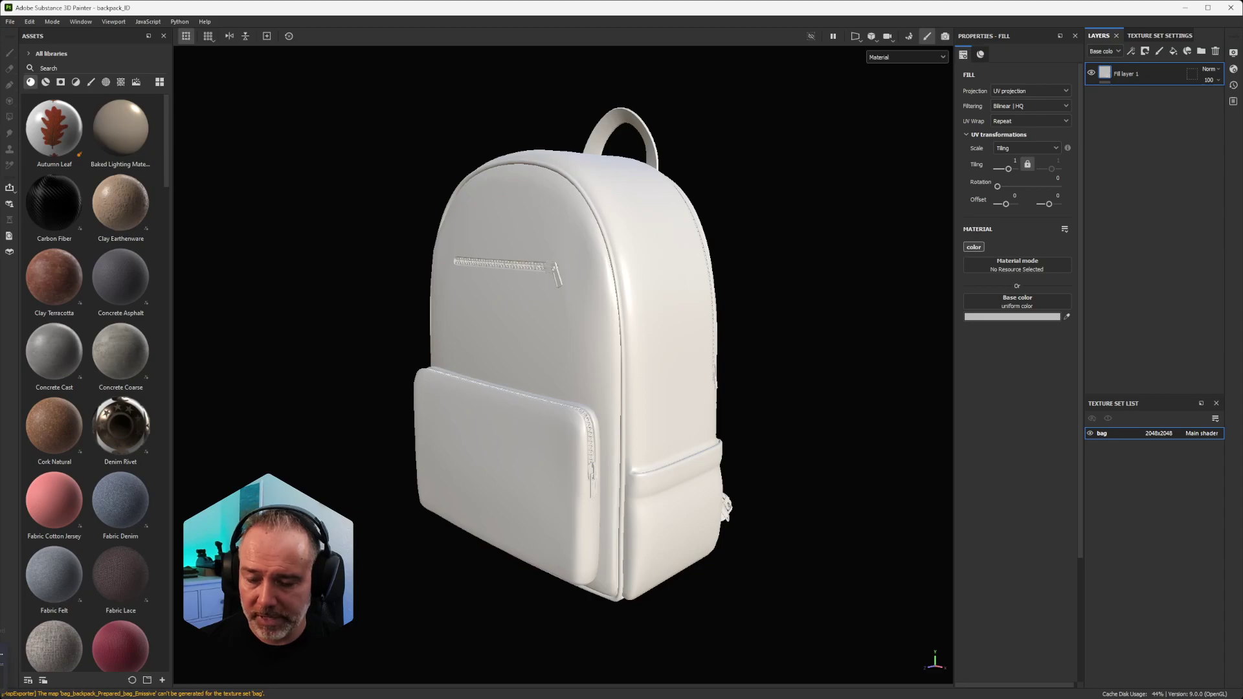
{"action": "key", "text": "alt+Tab"}
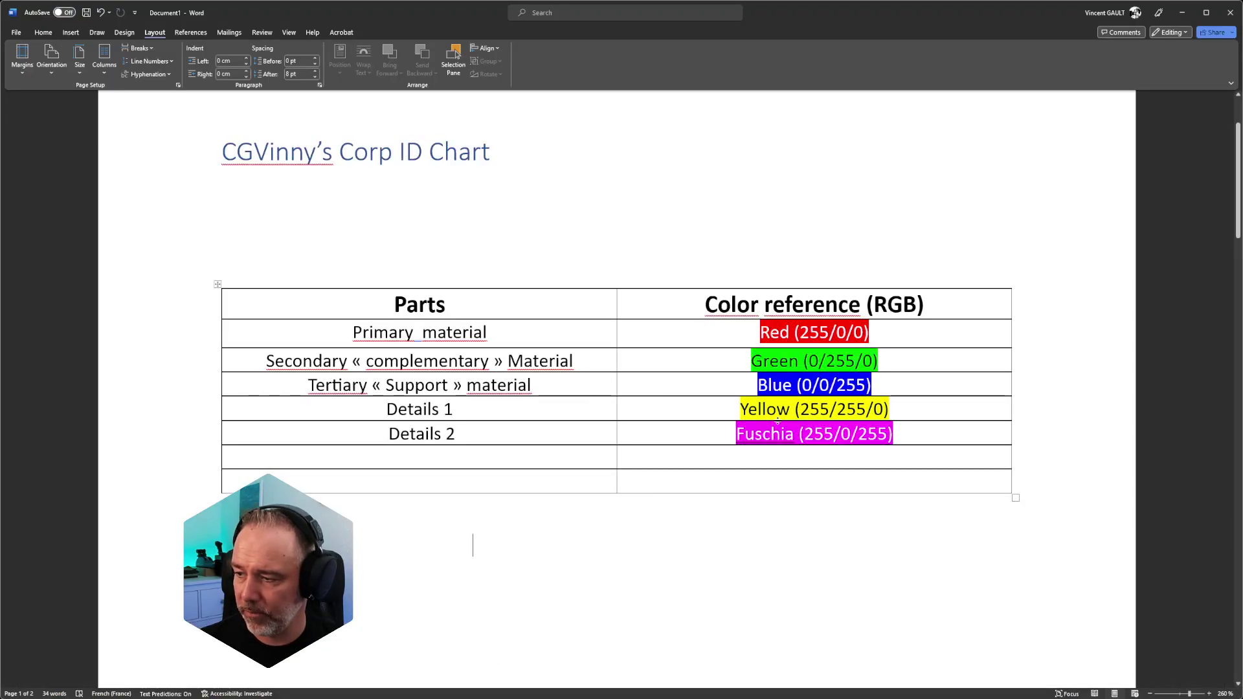
{"action": "left_click", "coordinate": [1182, 12]}
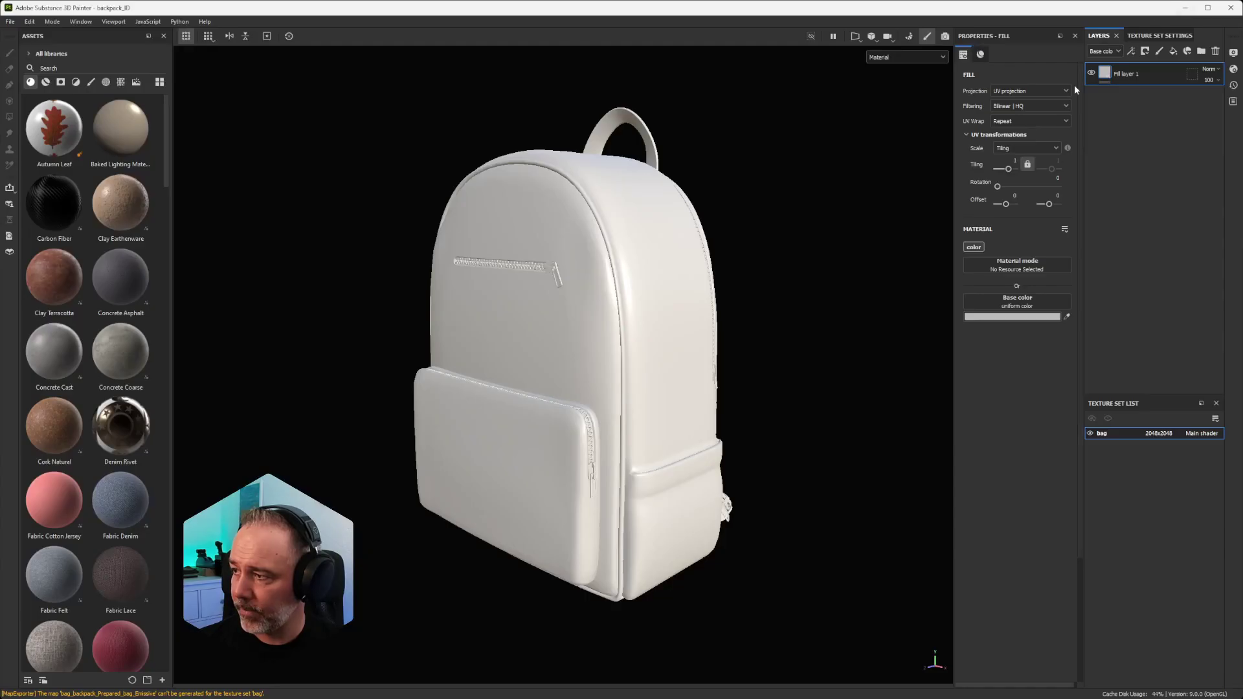
Step: Set the new fill layer's base color to pure red (FF0000)
{"action": "left_click", "coordinate": [1019, 318]}
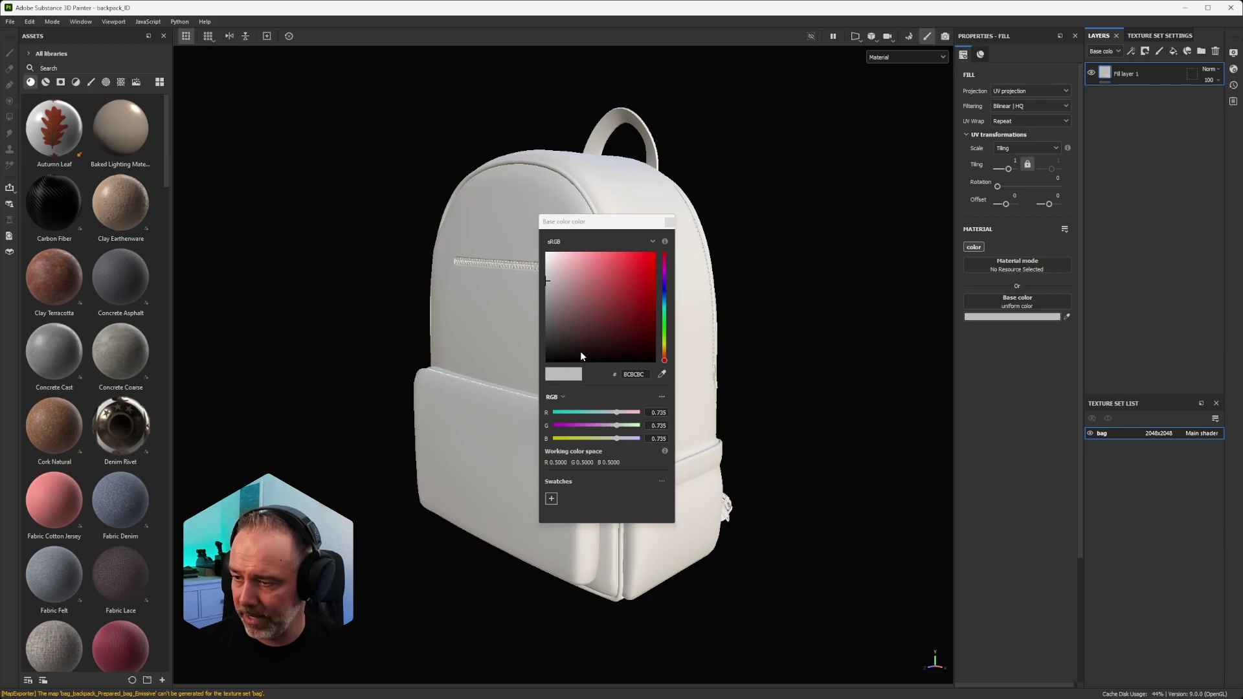
{"action": "left_click_drag", "start_coordinate": [621, 280], "coordinate": [675, 236]}
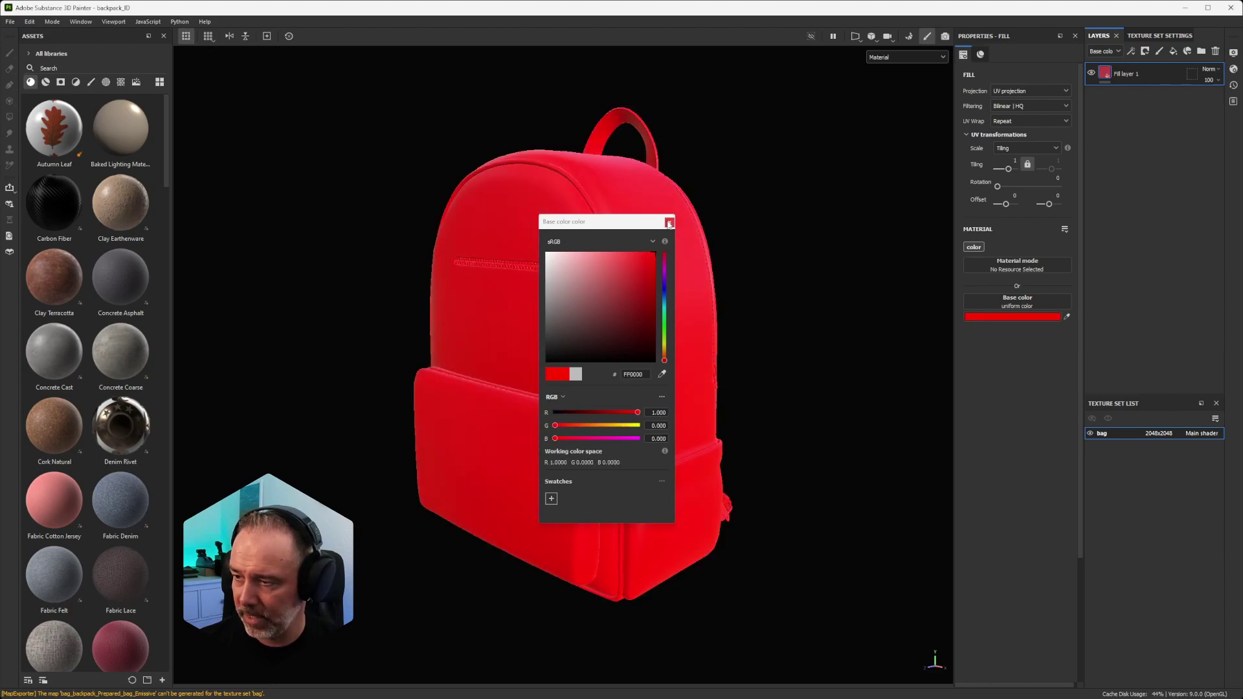
{"action": "left_click", "coordinate": [670, 222]}
Step: Exclude every mesh from the fill layer's geometry mask, and return to the layer's fill content
{"action": "left_click_drag", "start_coordinate": [652, 336], "coordinate": [613, 358], "text": "alt"}
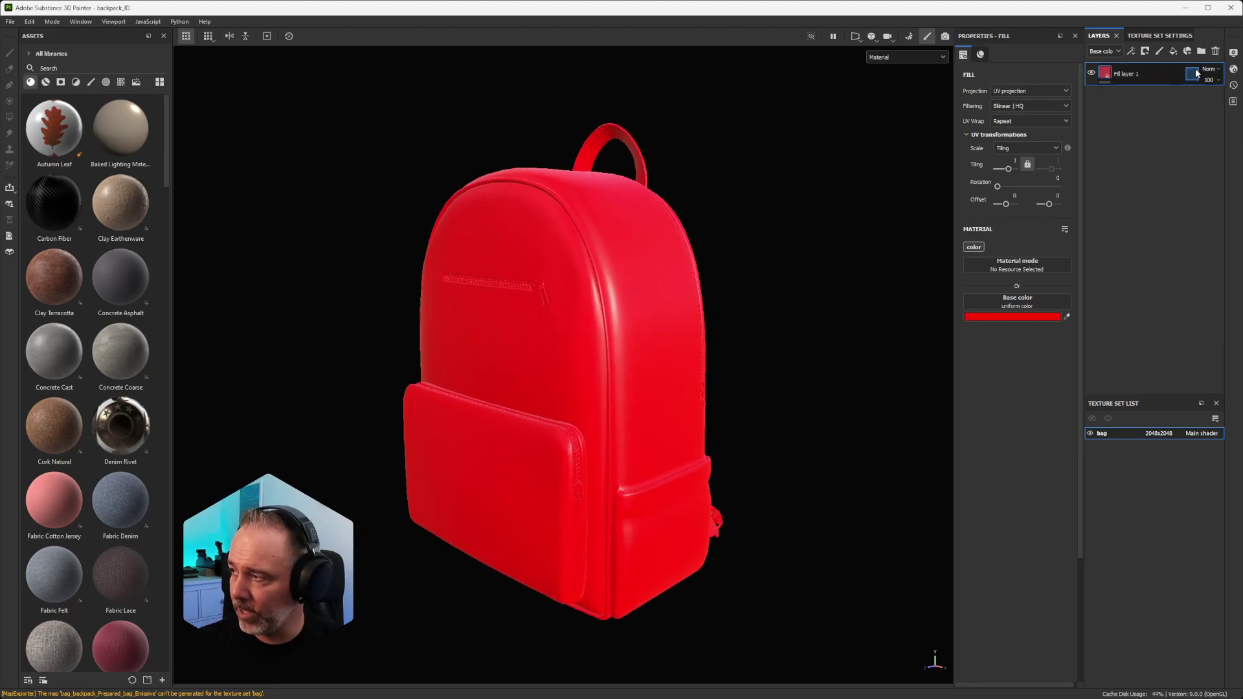
{"action": "left_click", "coordinate": [1195, 72]}
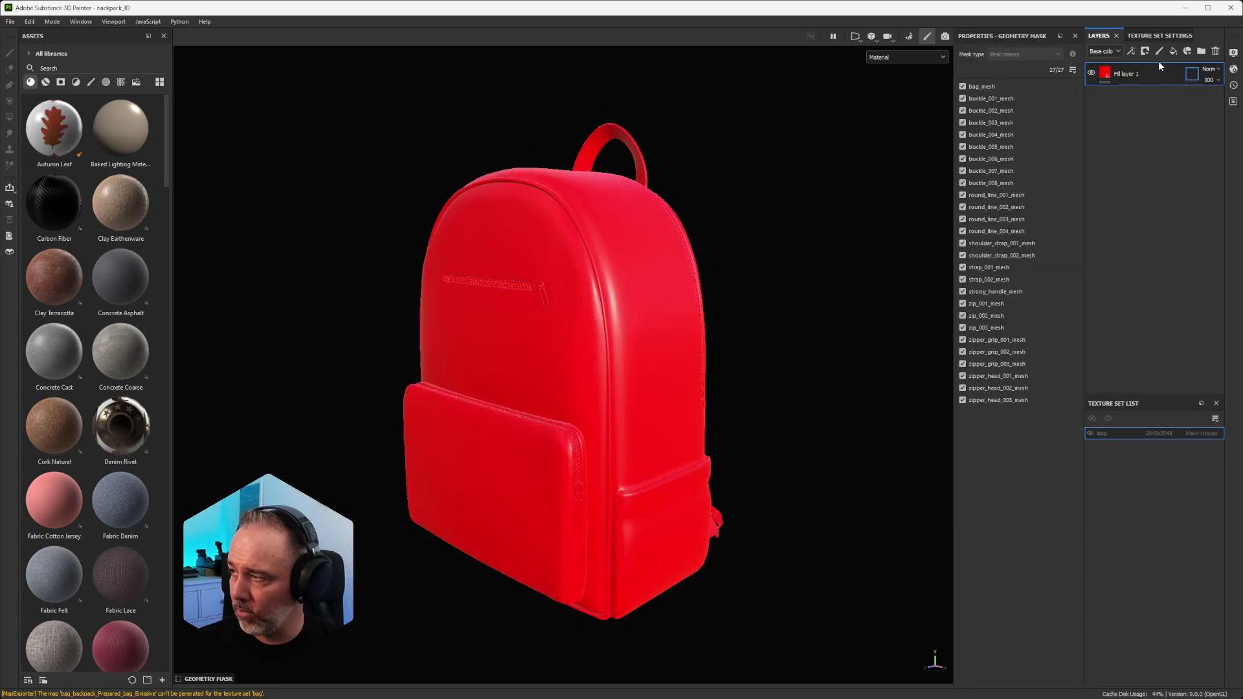
{"action": "left_click_drag", "start_coordinate": [963, 86], "coordinate": [963, 388]}
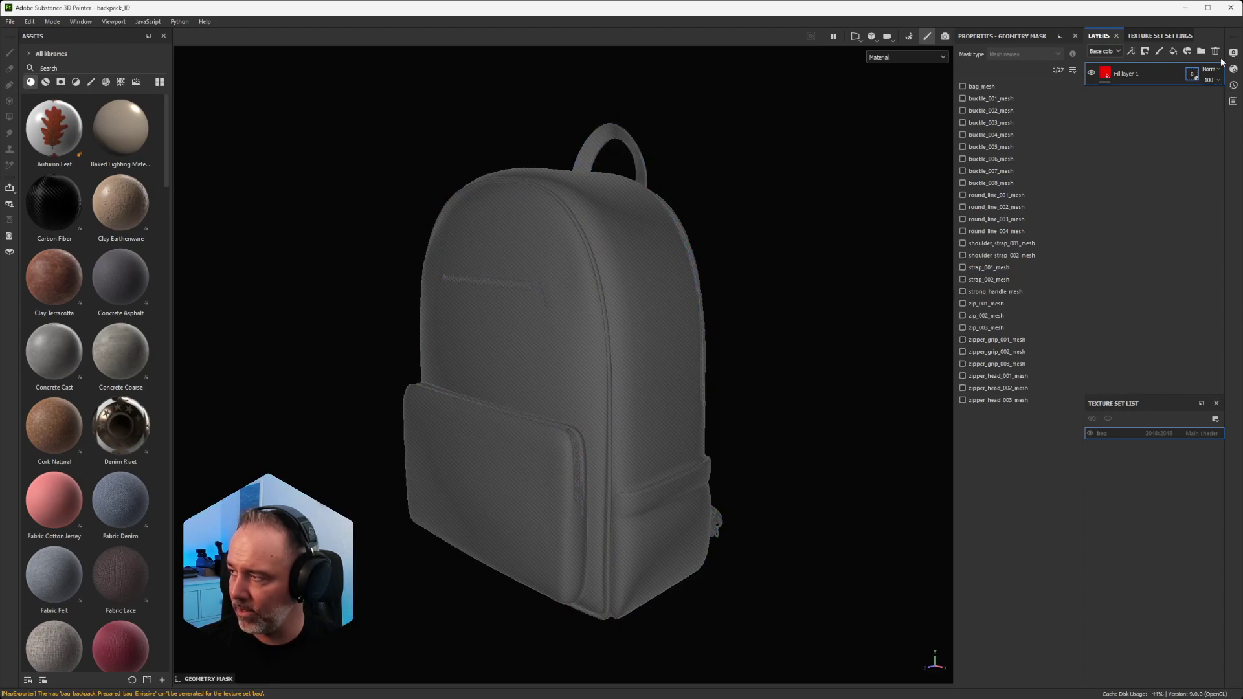
{"action": "left_click", "coordinate": [1105, 73]}
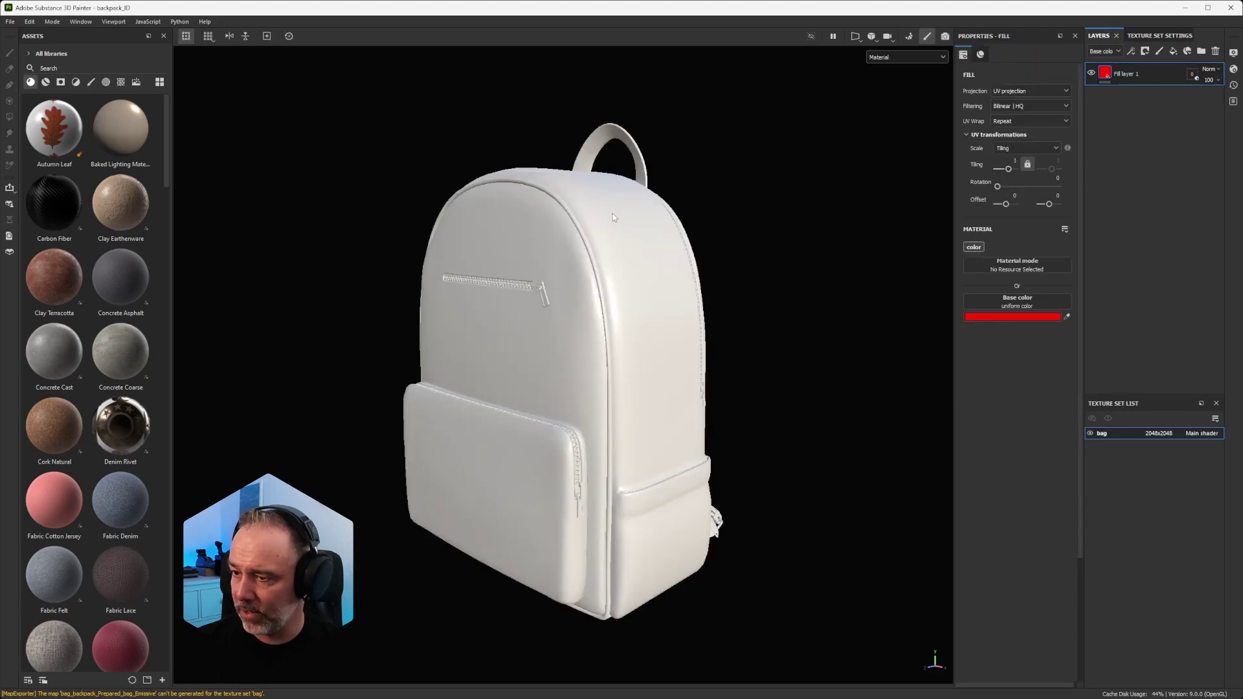
Step: Duplicate the red fill layer four times to get a stack of five fill layers
{"action": "left_click_drag", "start_coordinate": [612, 215], "coordinate": [641, 299], "text": "alt"}
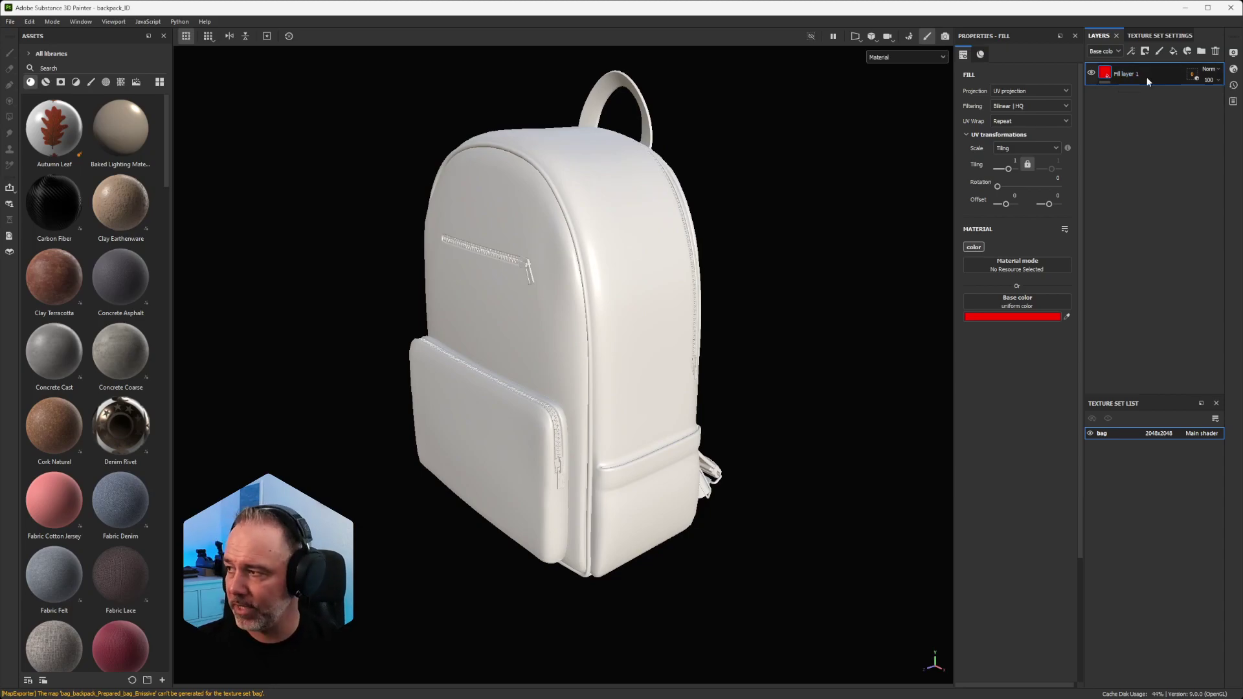
{"action": "key", "text": "ctrl+d"}
{"action": "key", "text": "ctrl+d"}
{"action": "key", "text": "ctrl+d"}
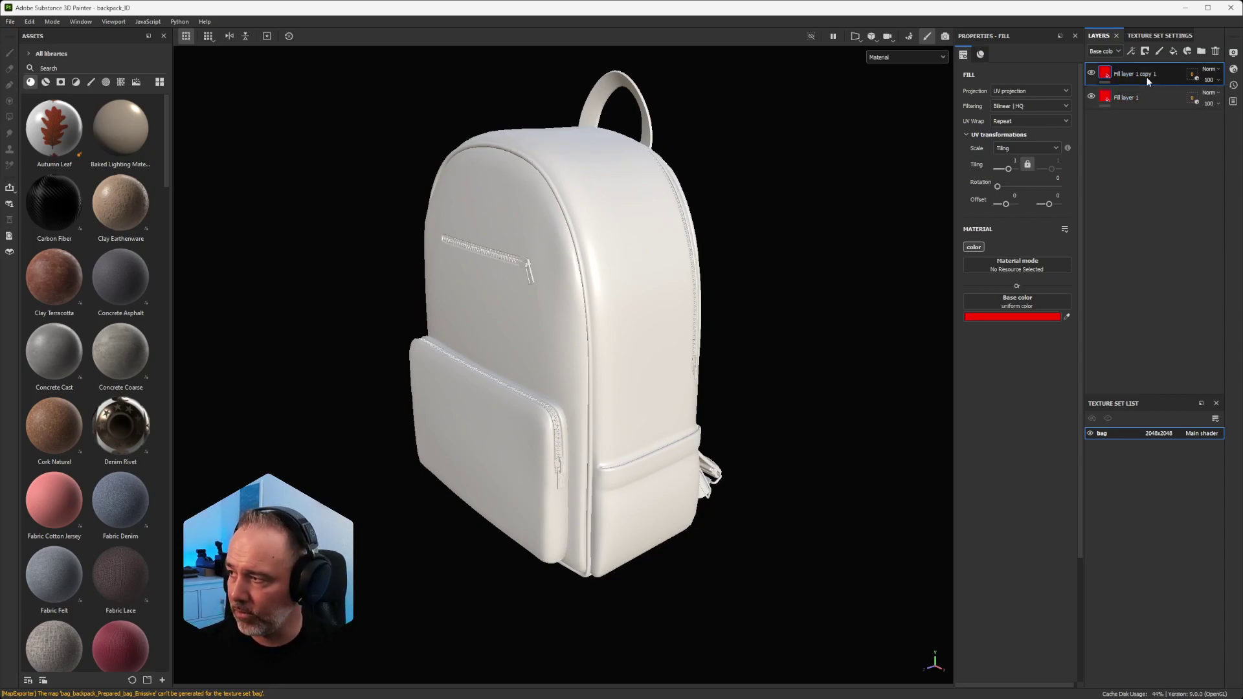
{"action": "key", "text": "ctrl+d"}
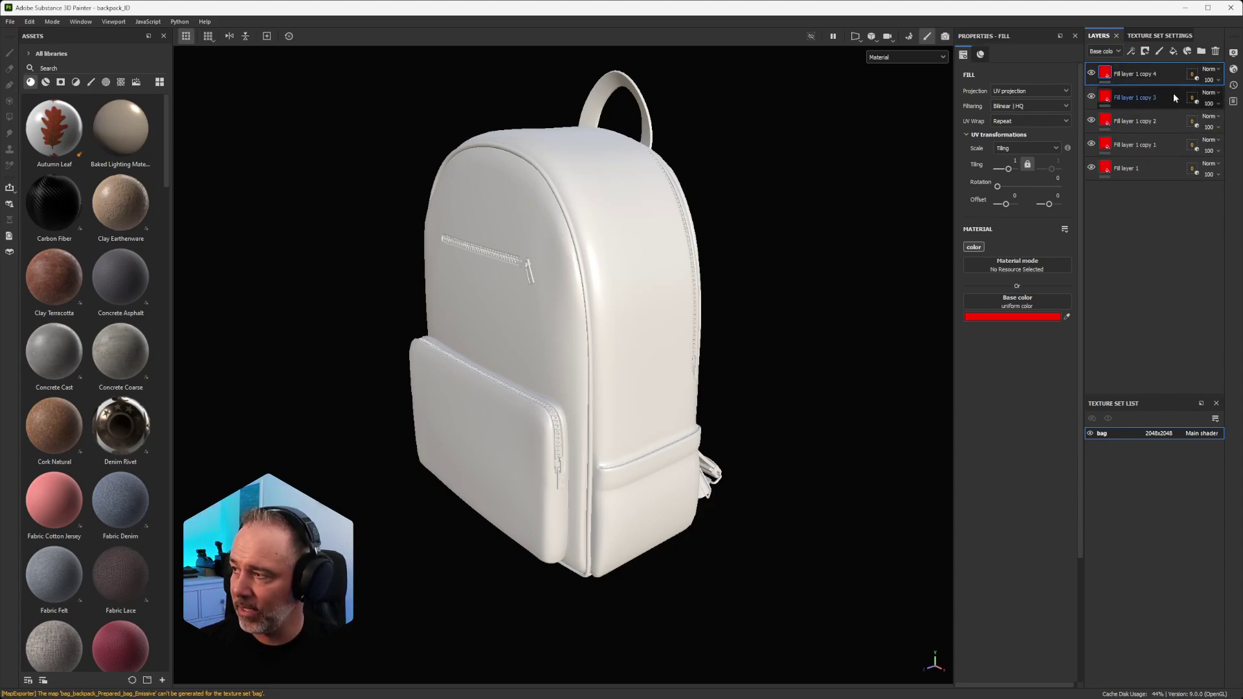
Step: Include only bag_mesh in the geometry mask of the topmost fill layer
{"action": "left_click_drag", "start_coordinate": [602, 244], "coordinate": [586, 239], "text": "alt"}
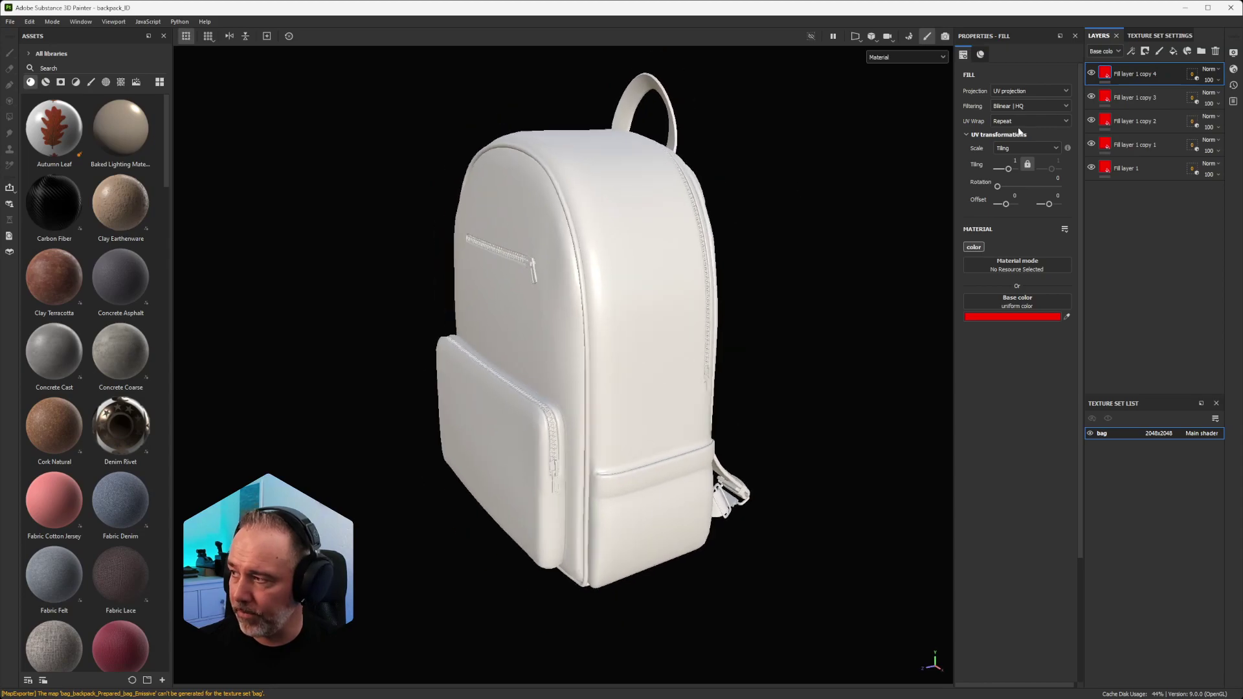
{"action": "left_click", "coordinate": [1192, 76]}
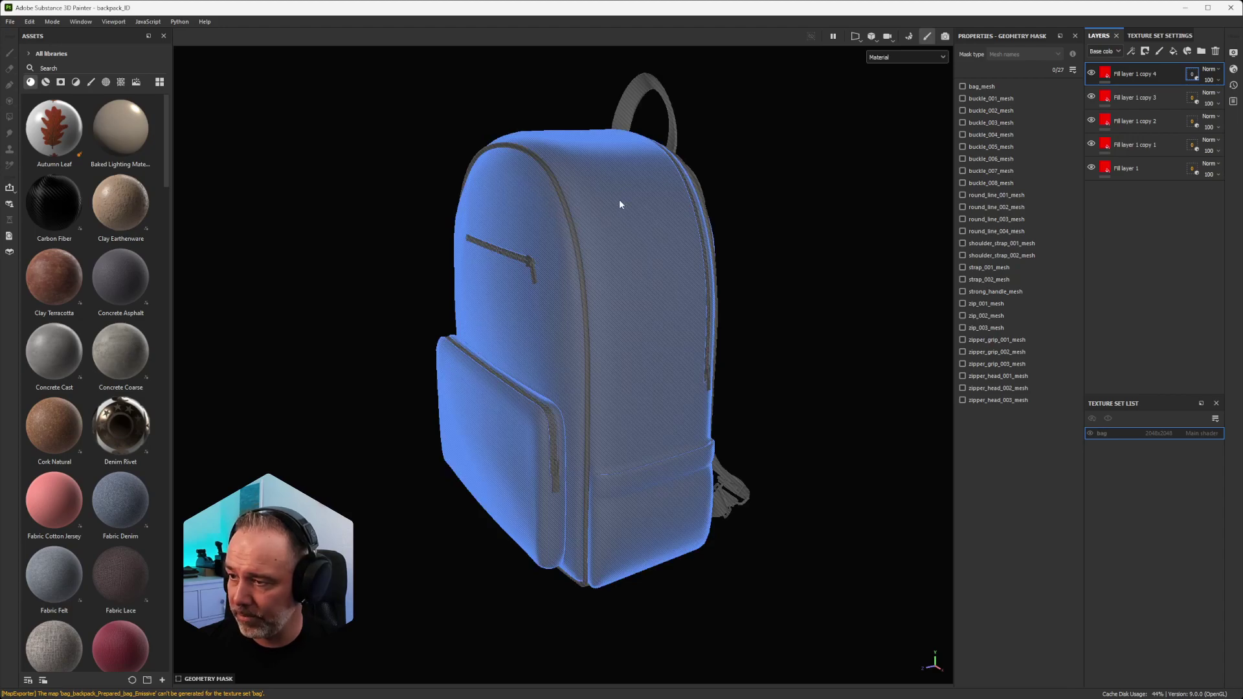
{"action": "left_click", "coordinate": [619, 204]}
{"action": "left_click_drag", "start_coordinate": [620, 204], "coordinate": [625, 220], "text": "alt"}
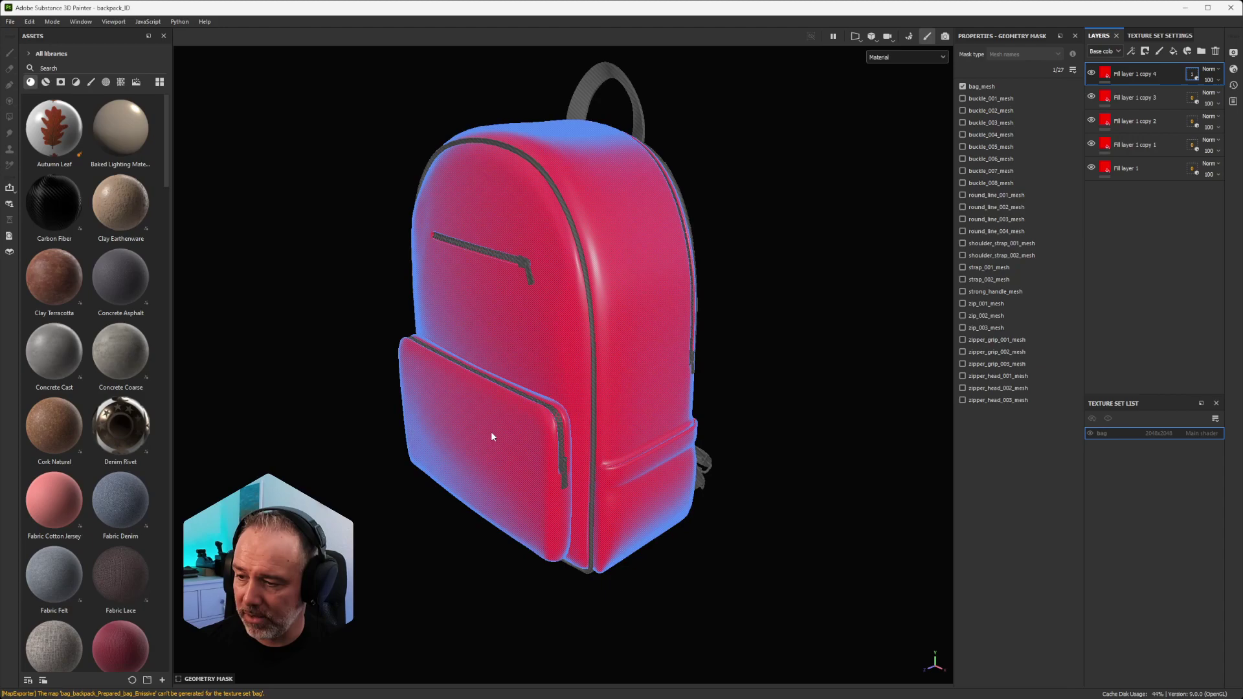
{"action": "left_click_drag", "start_coordinate": [491, 431], "coordinate": [457, 430], "text": "alt"}
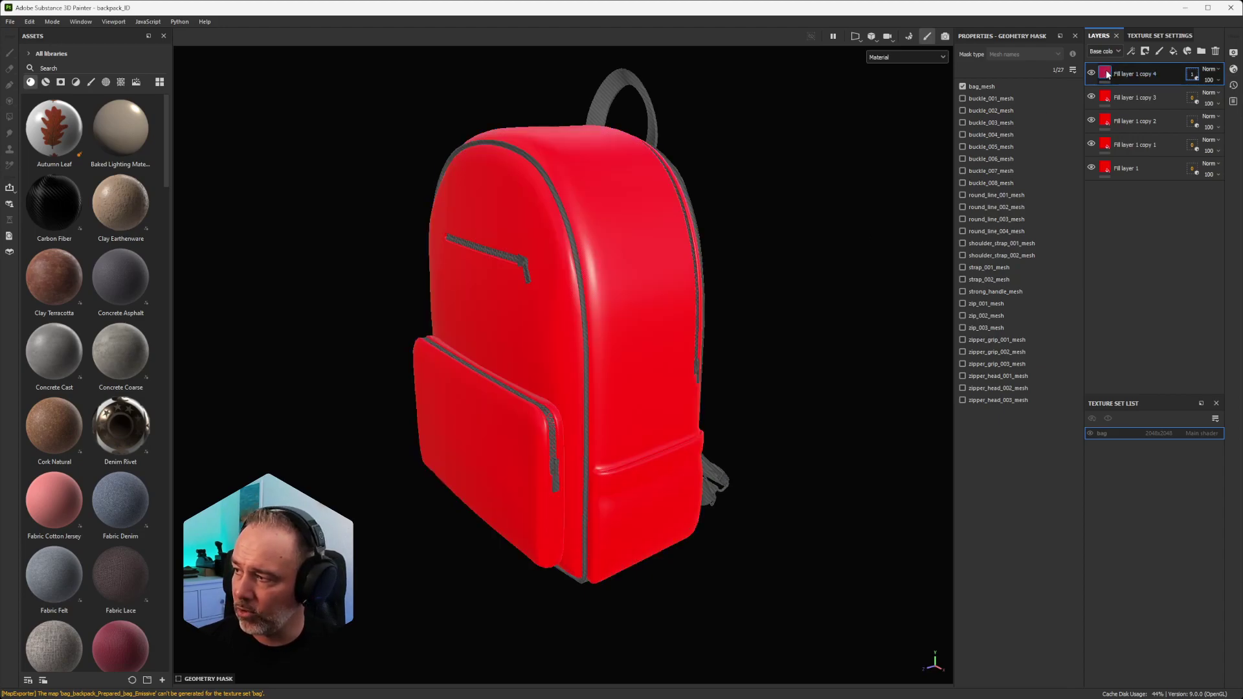
Step: Add a black mask to the topmost fill layer and reveal the bag's body in it using Polygon Fill in mesh mode
{"action": "left_click", "coordinate": [1106, 73]}
{"action": "right_click", "coordinate": [1108, 74]}
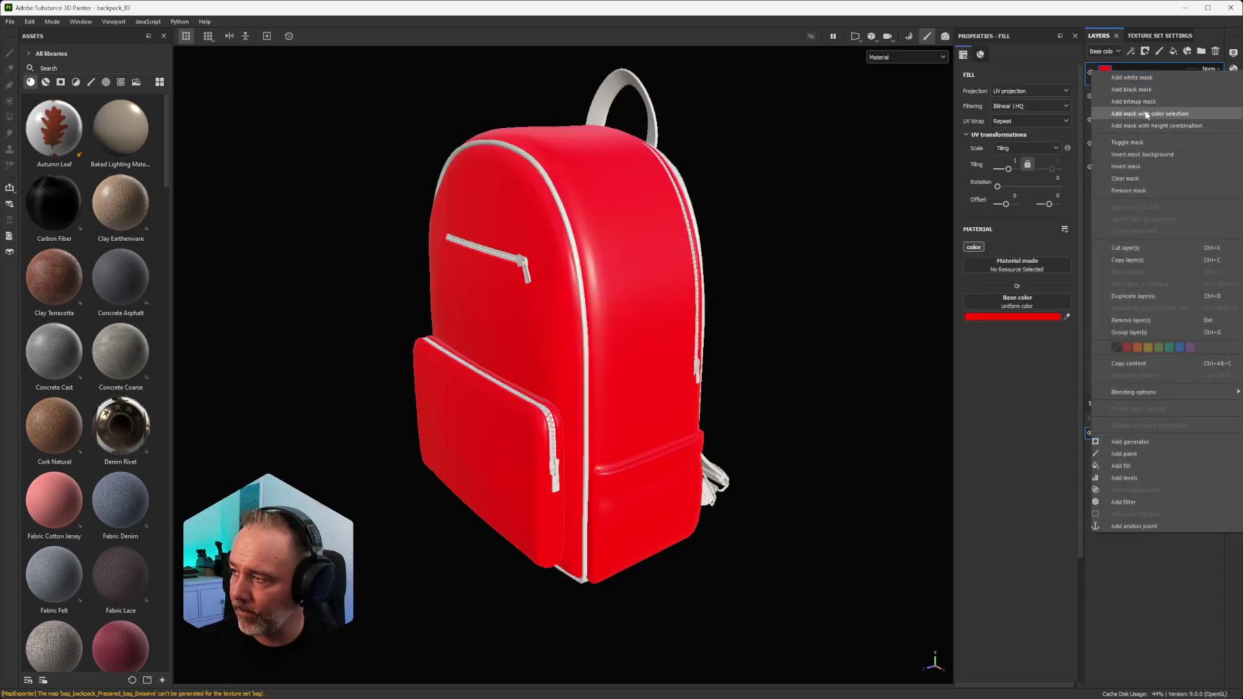
{"action": "left_click", "coordinate": [1148, 91]}
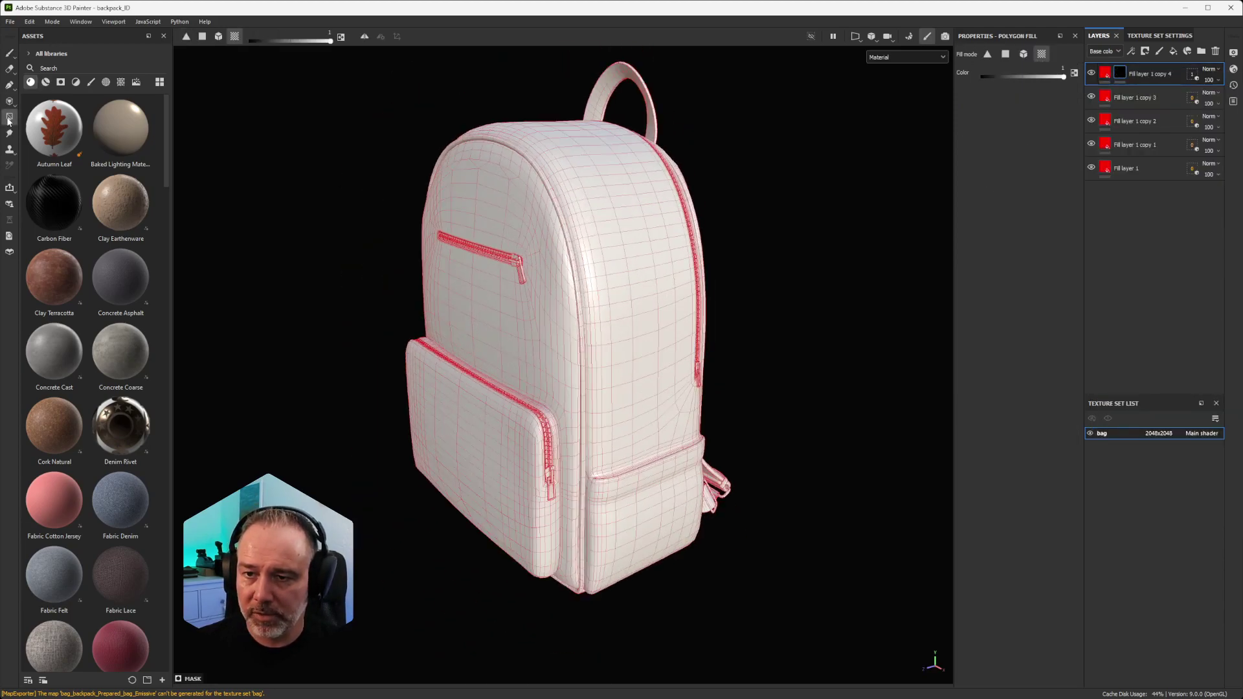
{"action": "left_click", "coordinate": [1025, 54]}
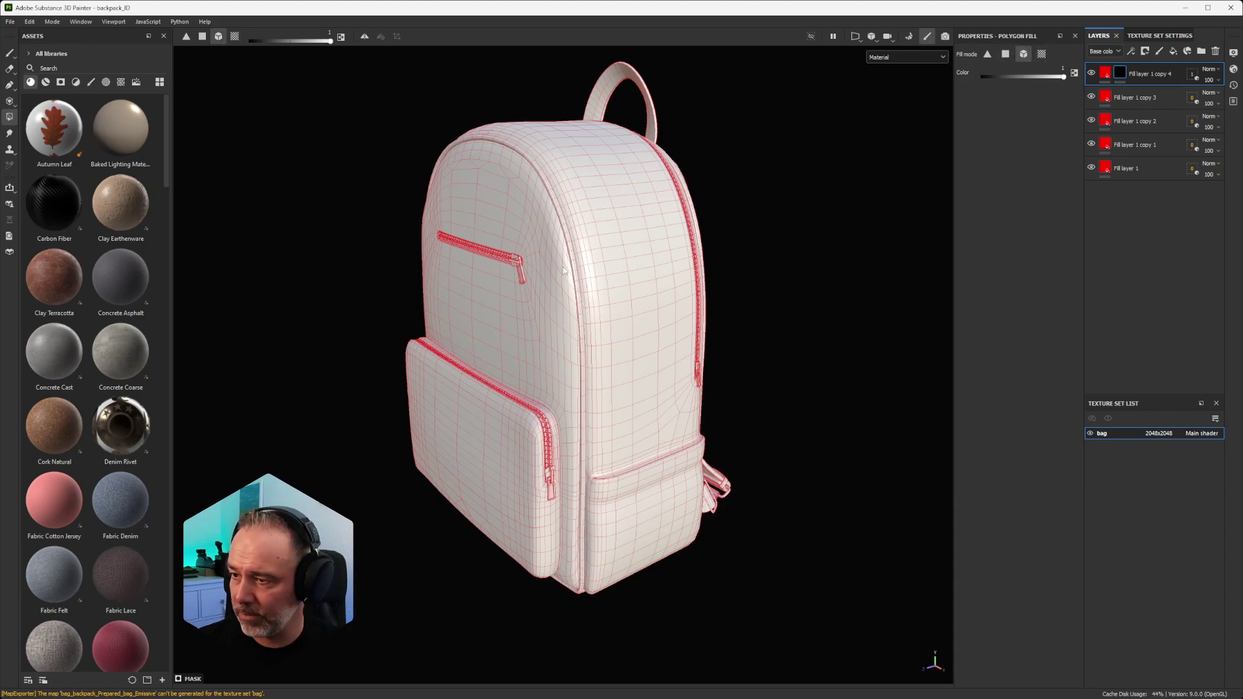
{"action": "left_click", "coordinate": [611, 251]}
Step: Set Polygon Fill to UV chunk mode with color 0 and erase the front pocket's border and front face from the mask
{"action": "scroll", "coordinate": [608, 329], "scroll_direction": "up", "scroll_amount": 2}
{"action": "scroll", "coordinate": [603, 336], "scroll_direction": "down", "scroll_amount": 2}
{"action": "left_click_drag", "start_coordinate": [577, 405], "coordinate": [541, 367], "text": "alt"}
{"action": "middle_click_drag", "start_coordinate": [542, 367], "coordinate": [563, 263], "text": "alt"}
{"action": "left_click", "coordinate": [1043, 56]}
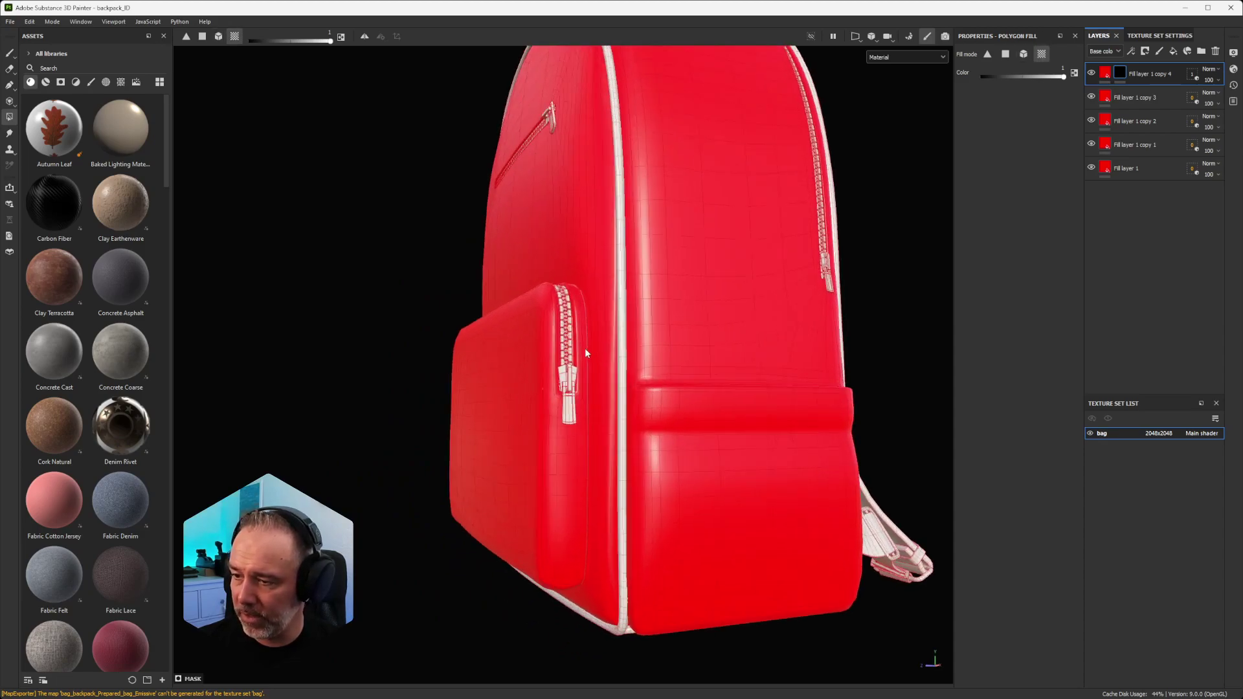
{"action": "scroll", "coordinate": [585, 348], "scroll_direction": "up", "scroll_amount": 5}
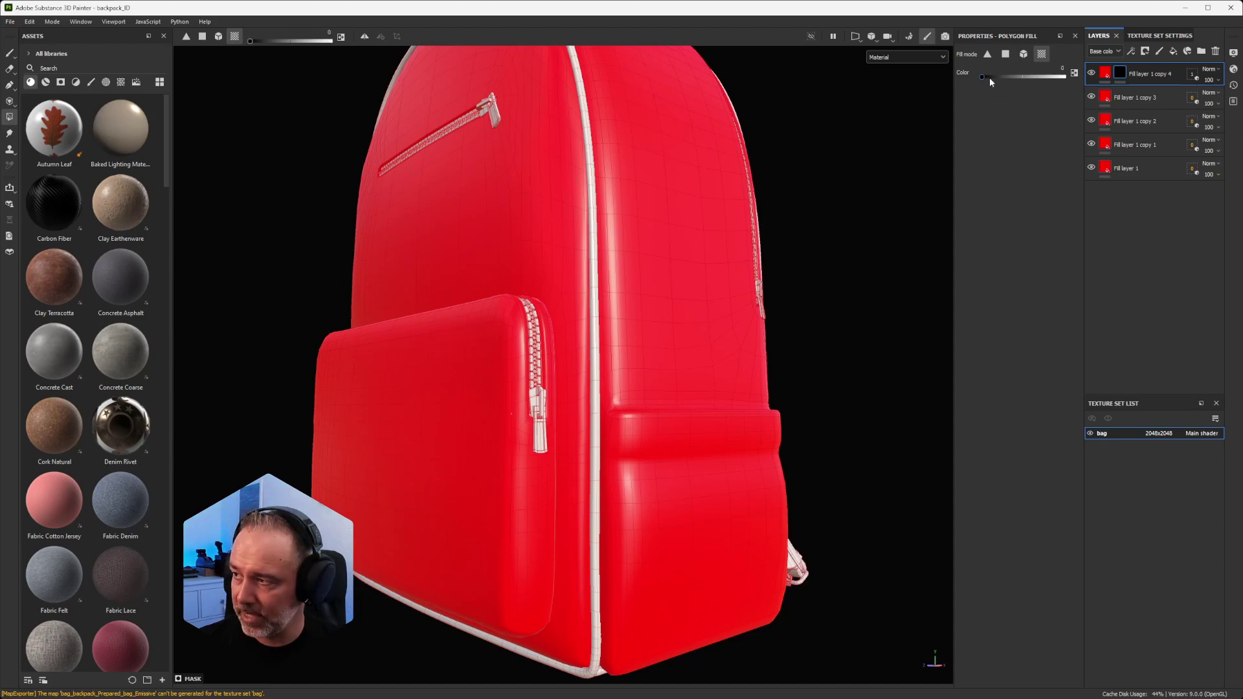
{"action": "left_click_drag", "start_coordinate": [437, 391], "coordinate": [448, 362], "text": "alt"}
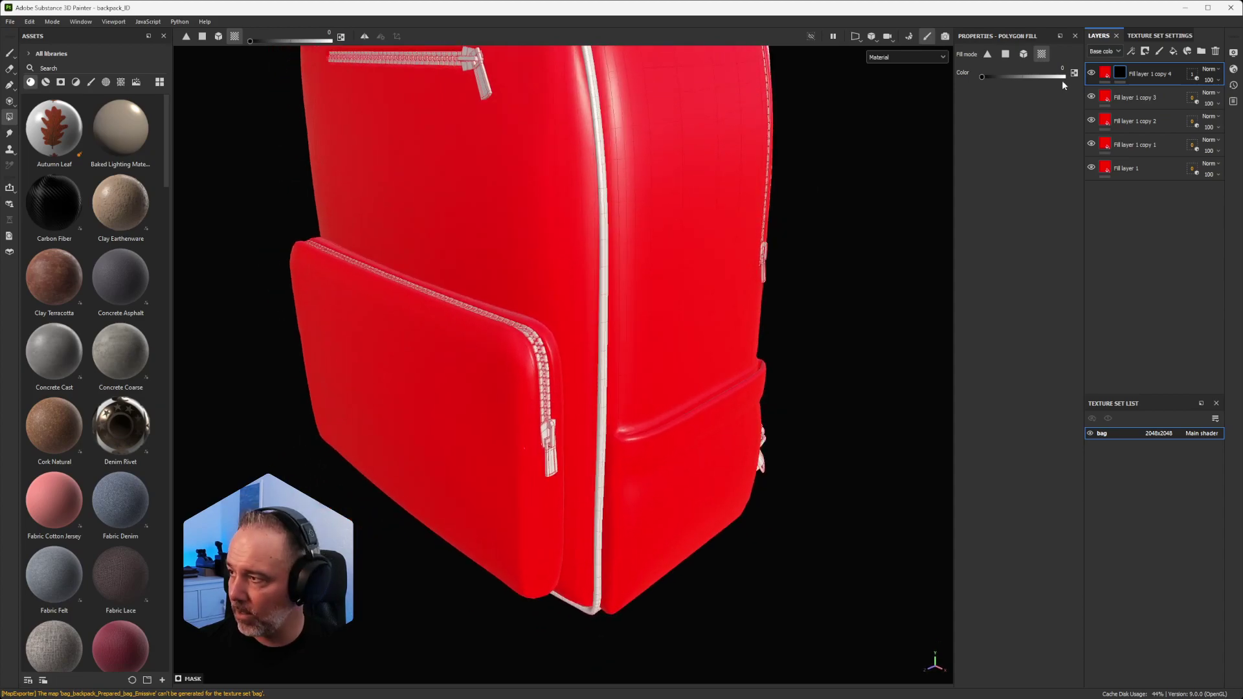
{"action": "scroll", "coordinate": [516, 311], "scroll_direction": "up", "scroll_amount": 2}
{"action": "scroll", "coordinate": [515, 311], "scroll_direction": "down", "scroll_amount": 1}
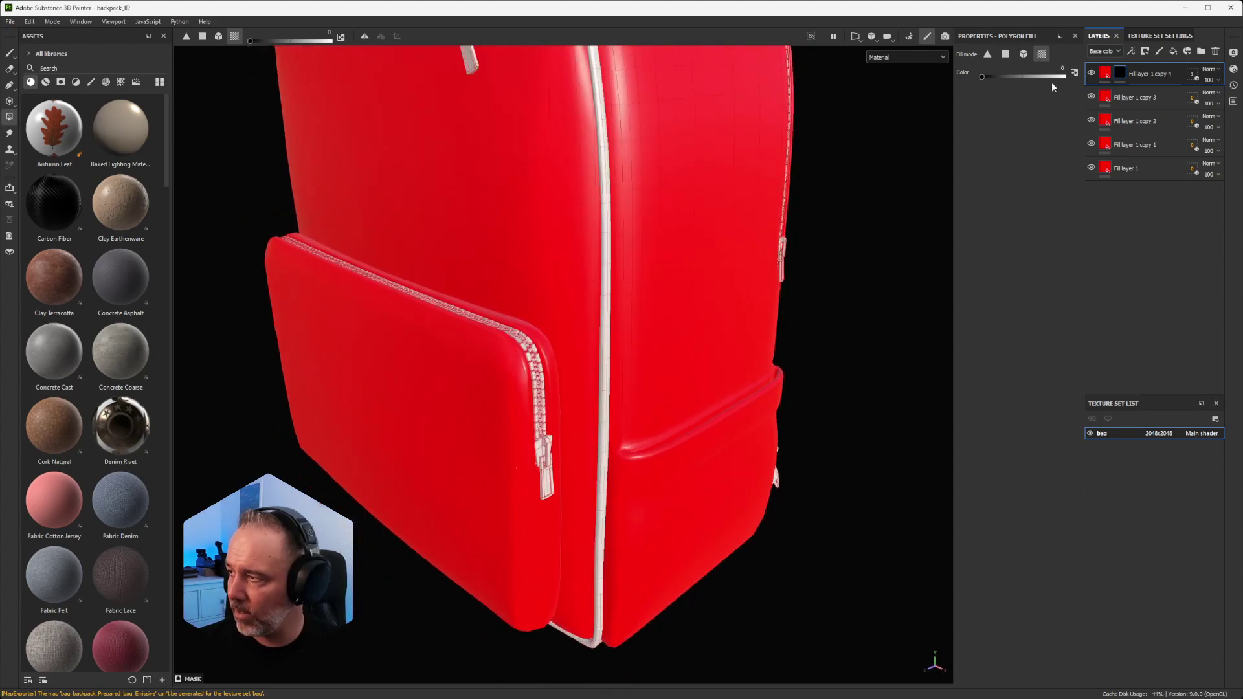
{"action": "left_click", "coordinate": [1122, 73]}
{"action": "left_click", "coordinate": [452, 327]}
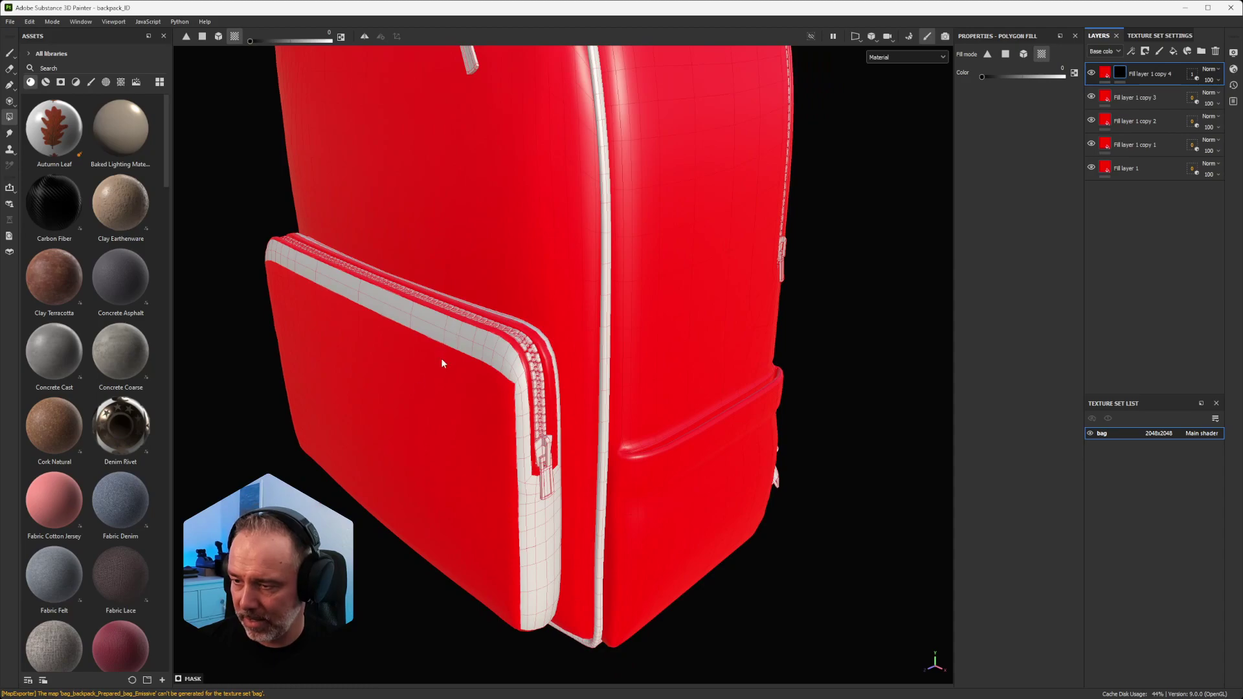
{"action": "left_click", "coordinate": [441, 359]}
Step: Erase the front pocket's remaining surfaces and the fabric behind its zipper teeth from the mask
{"action": "left_click_drag", "start_coordinate": [411, 438], "coordinate": [416, 324], "text": "alt"}
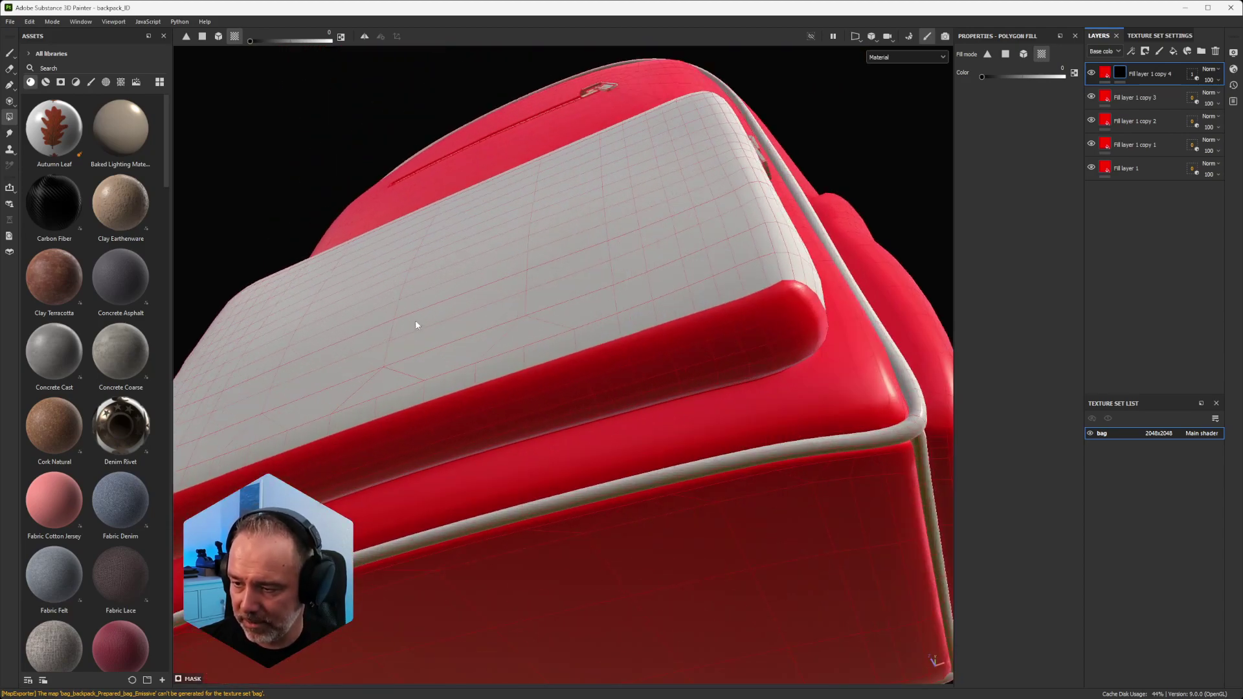
{"action": "left_click_drag", "start_coordinate": [468, 409], "coordinate": [513, 165], "text": "alt"}
{"action": "right_click_drag", "start_coordinate": [512, 165], "coordinate": [486, 550], "text": "alt"}
{"action": "left_click", "coordinate": [588, 288]}
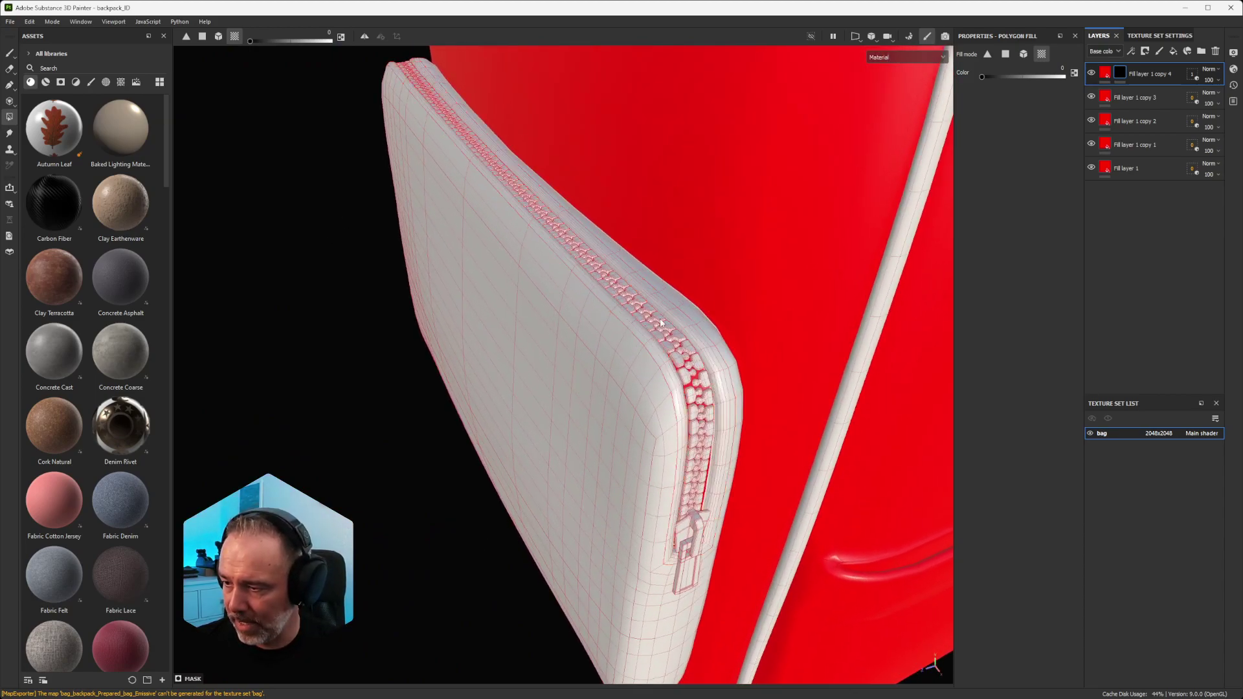
{"action": "scroll", "coordinate": [661, 322], "scroll_direction": "up", "scroll_amount": 4}
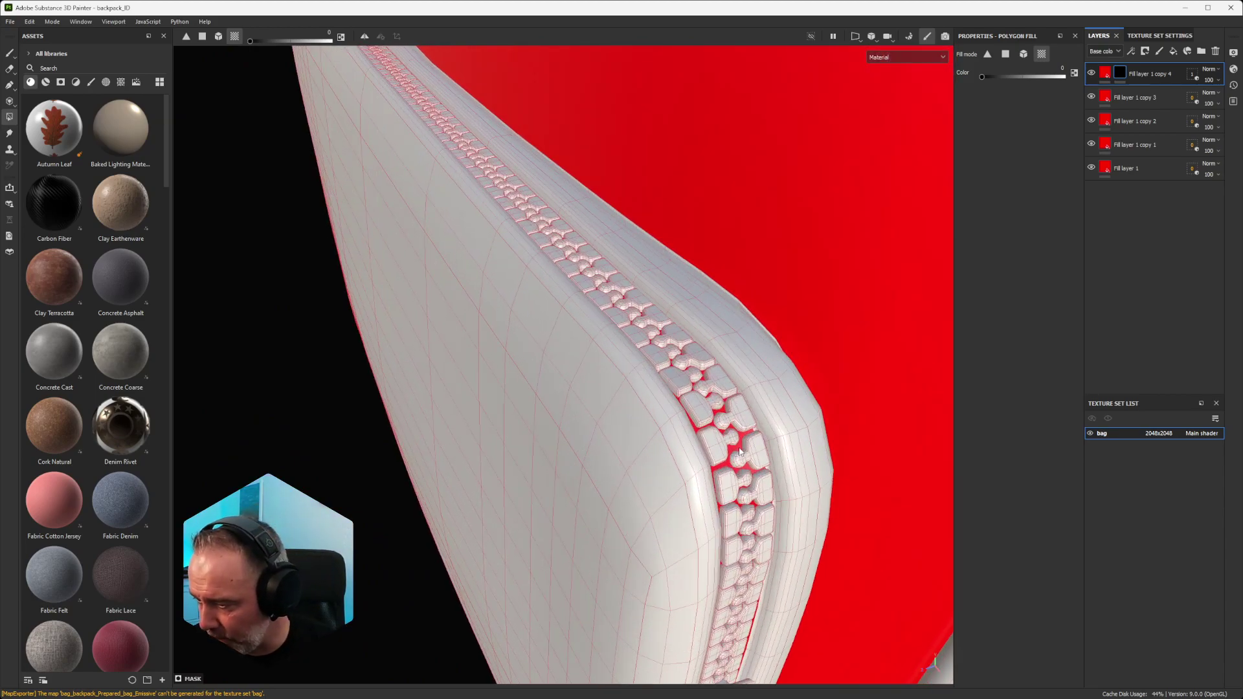
{"action": "left_click", "coordinate": [740, 451]}
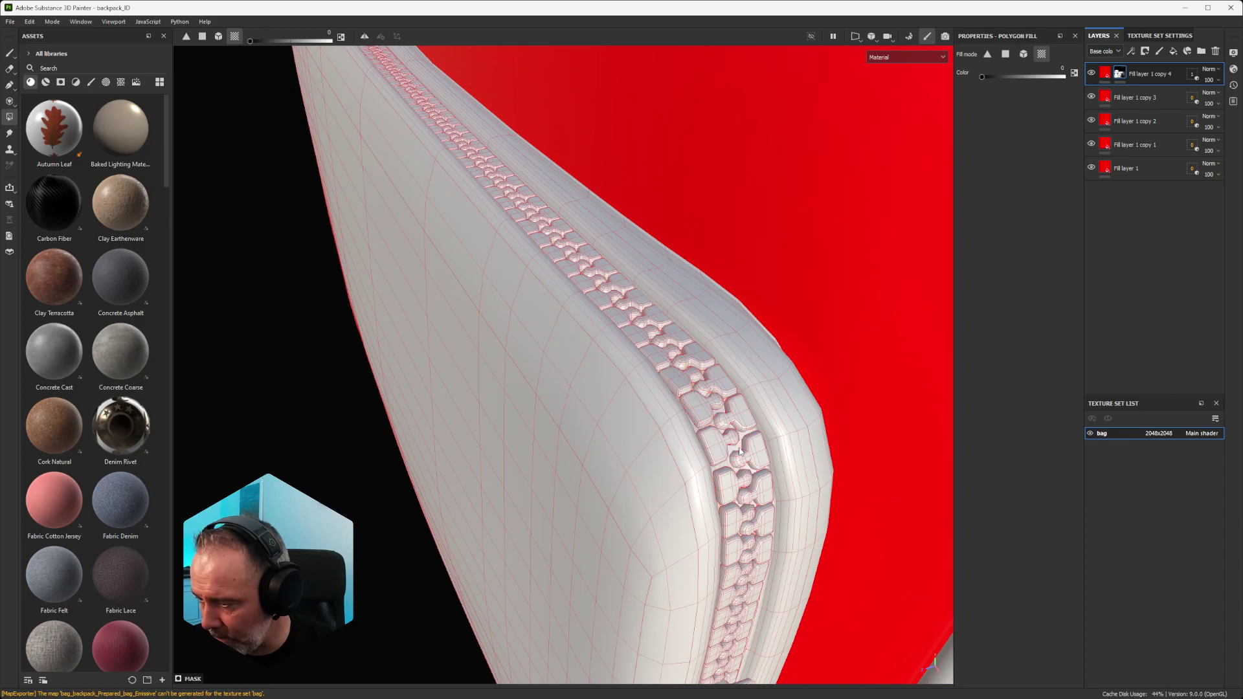
Step: Set the Polygon Fill color to 1 and fill the missing side pocket back into the mask
{"action": "scroll", "coordinate": [667, 436], "scroll_direction": "down", "scroll_amount": 8}
{"action": "left_click_drag", "start_coordinate": [418, 470], "coordinate": [527, 363], "text": "alt"}
{"action": "scroll", "coordinate": [362, 233], "scroll_direction": "down", "scroll_amount": 3}
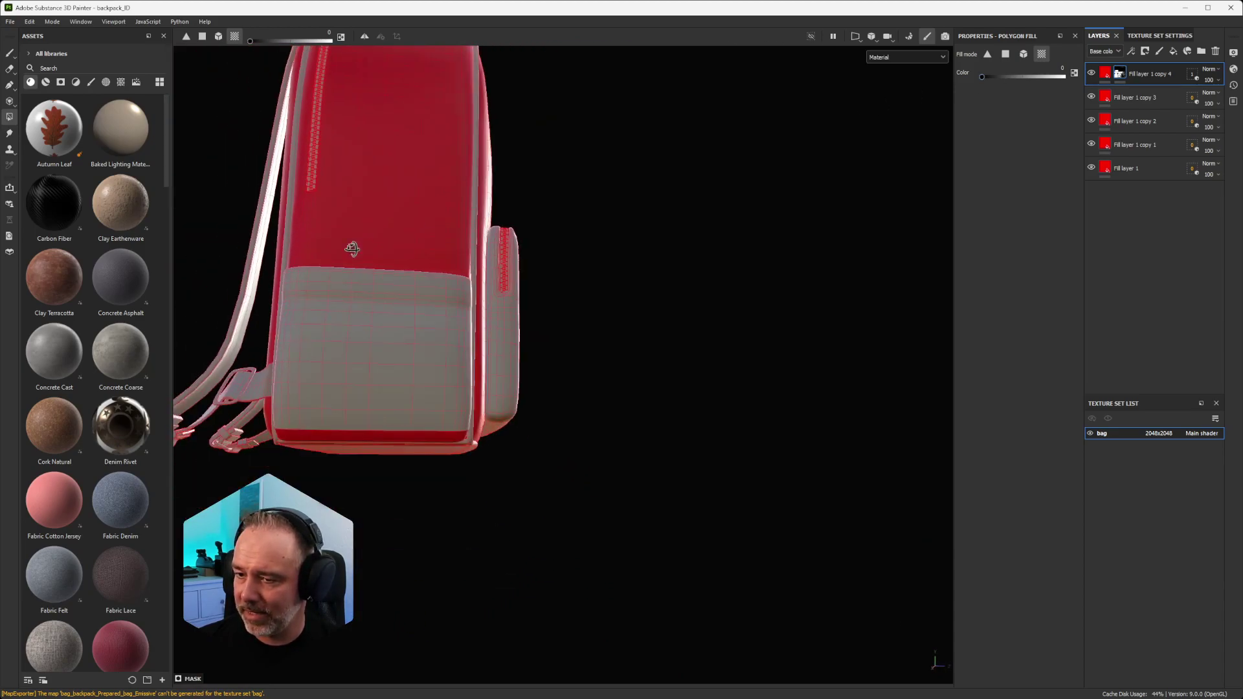
{"action": "left_click_drag", "start_coordinate": [350, 250], "coordinate": [361, 266], "text": "alt"}
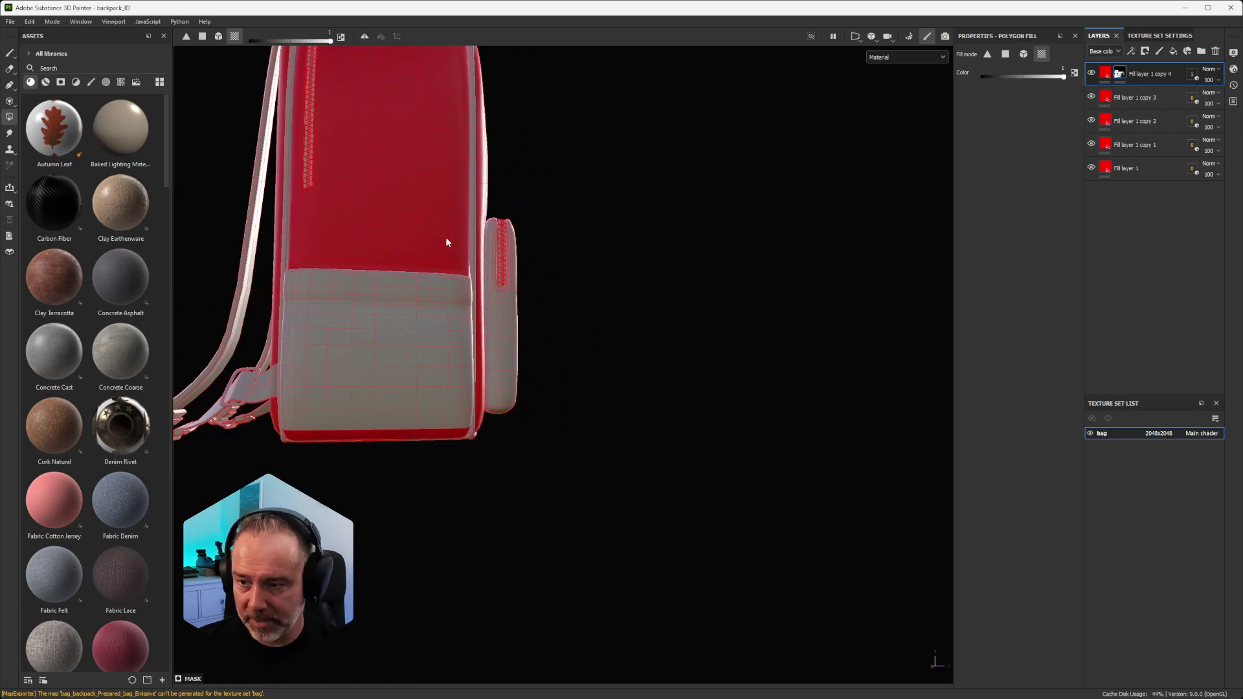
{"action": "left_click", "coordinate": [360, 282]}
{"action": "scroll", "coordinate": [291, 231], "scroll_direction": "down", "scroll_amount": 2}
{"action": "left_click_drag", "start_coordinate": [292, 234], "coordinate": [629, 228], "text": "alt"}
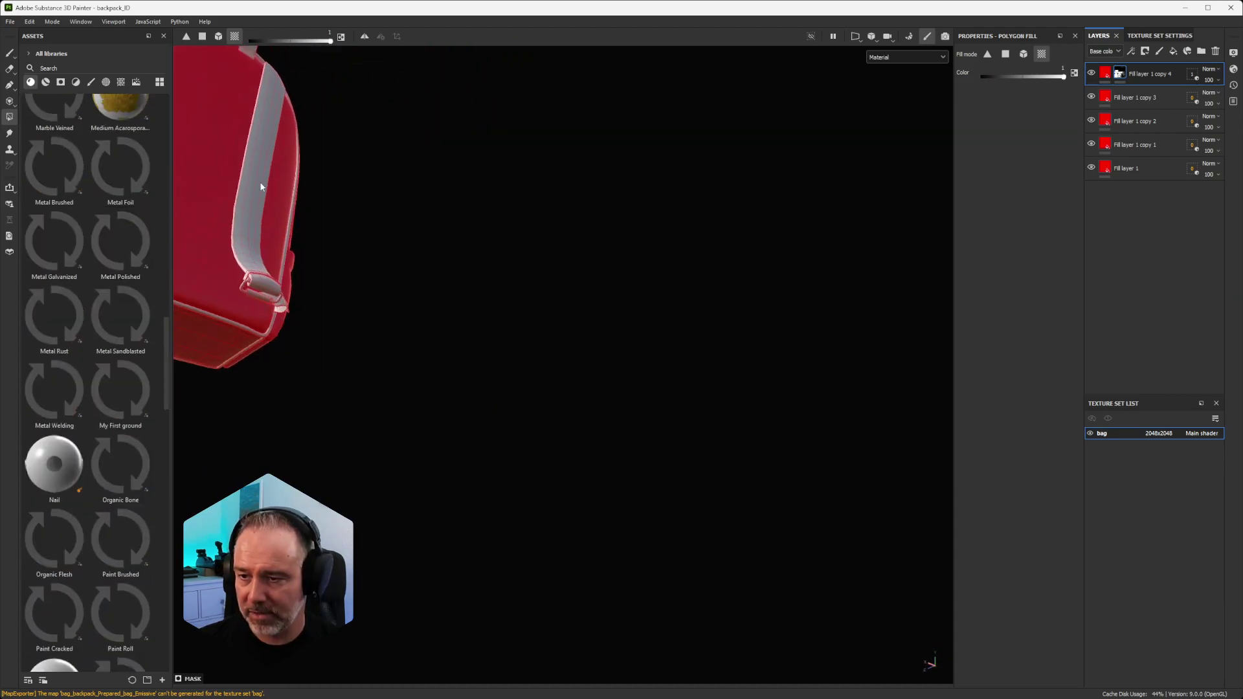
{"action": "middle_click_drag", "start_coordinate": [260, 186], "coordinate": [726, 266], "text": "alt"}
{"action": "left_click_drag", "start_coordinate": [505, 288], "coordinate": [427, 264], "text": "alt"}
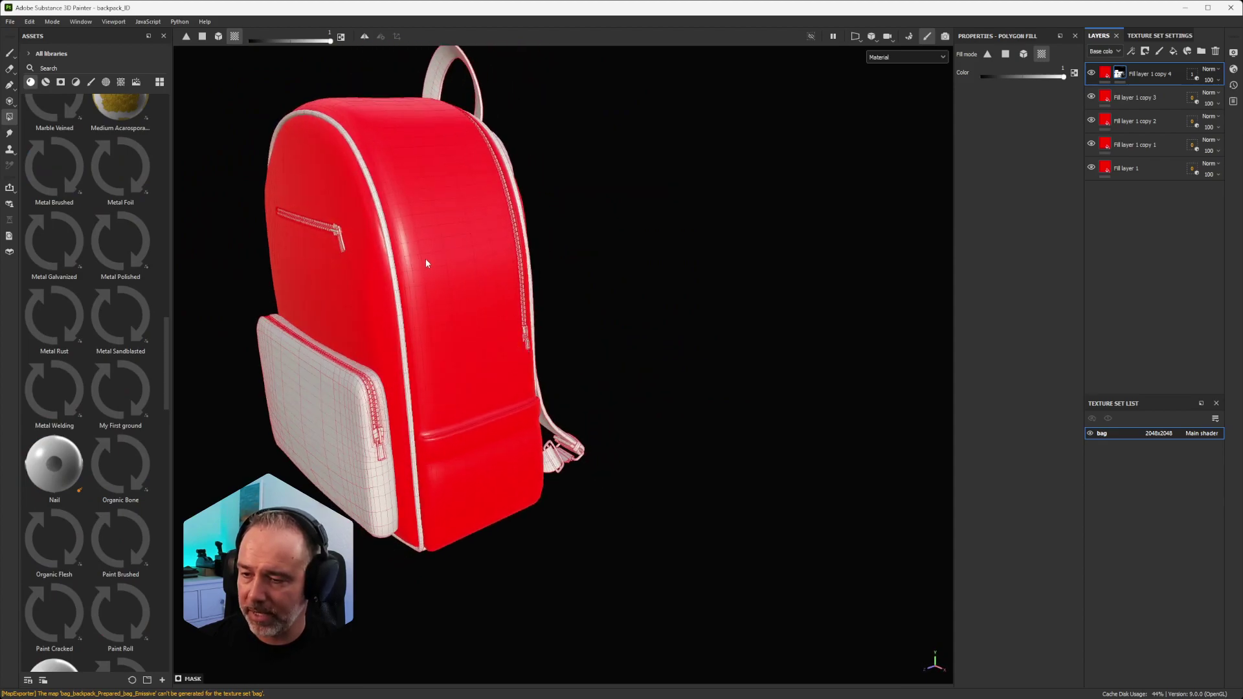
{"action": "middle_click_drag", "start_coordinate": [426, 259], "coordinate": [590, 284], "text": "alt"}
{"action": "scroll", "coordinate": [590, 285], "scroll_direction": "up", "scroll_amount": 2}
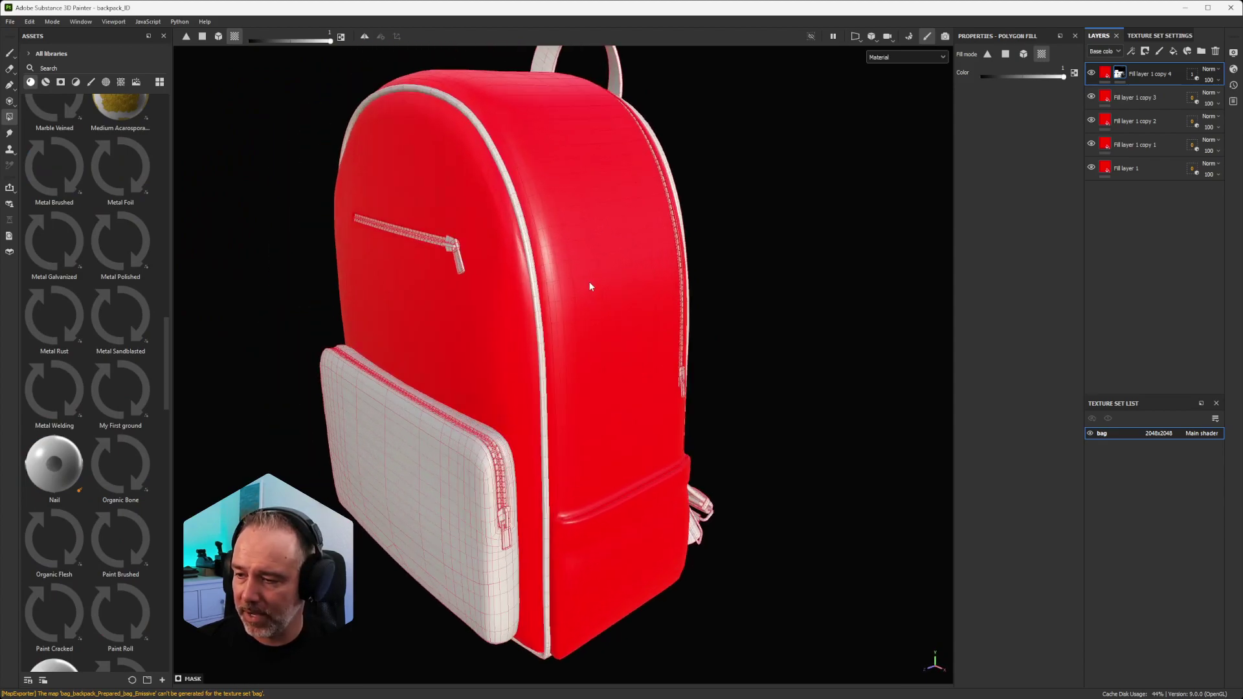
Step: Set the base color of Fill layer 1 copy 3 to pure green, 00FF00
{"action": "left_click", "coordinate": [1130, 98]}
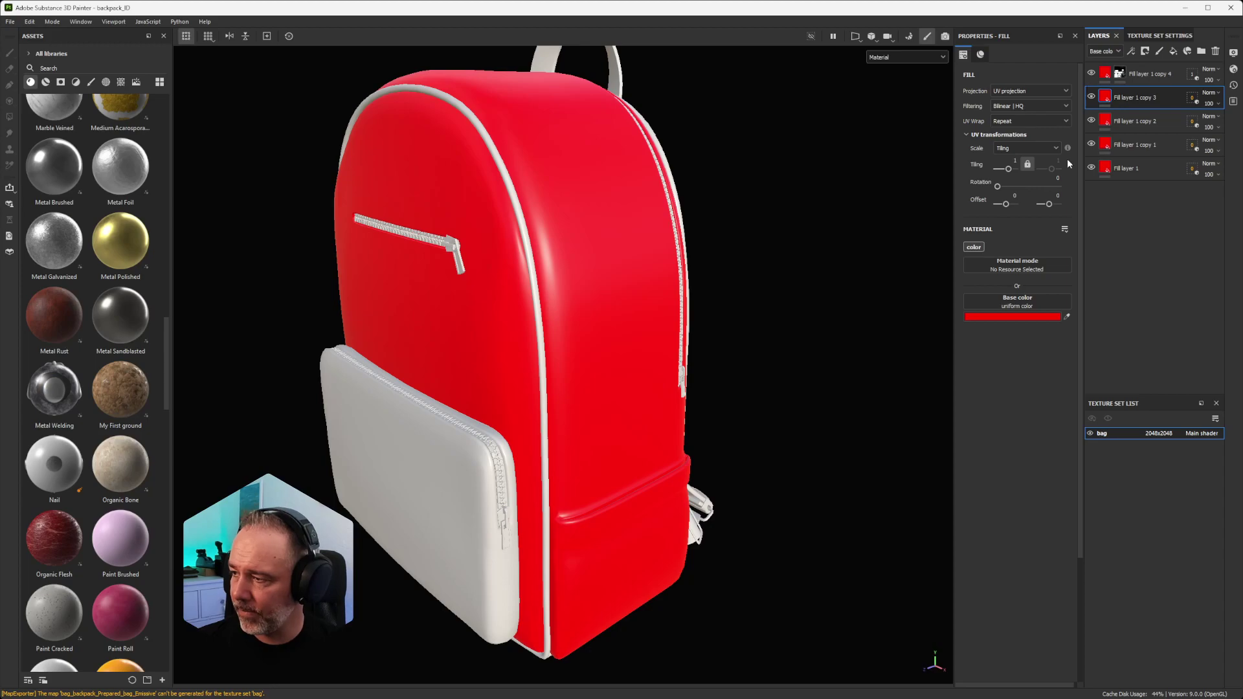
{"action": "left_click", "coordinate": [1009, 317]}
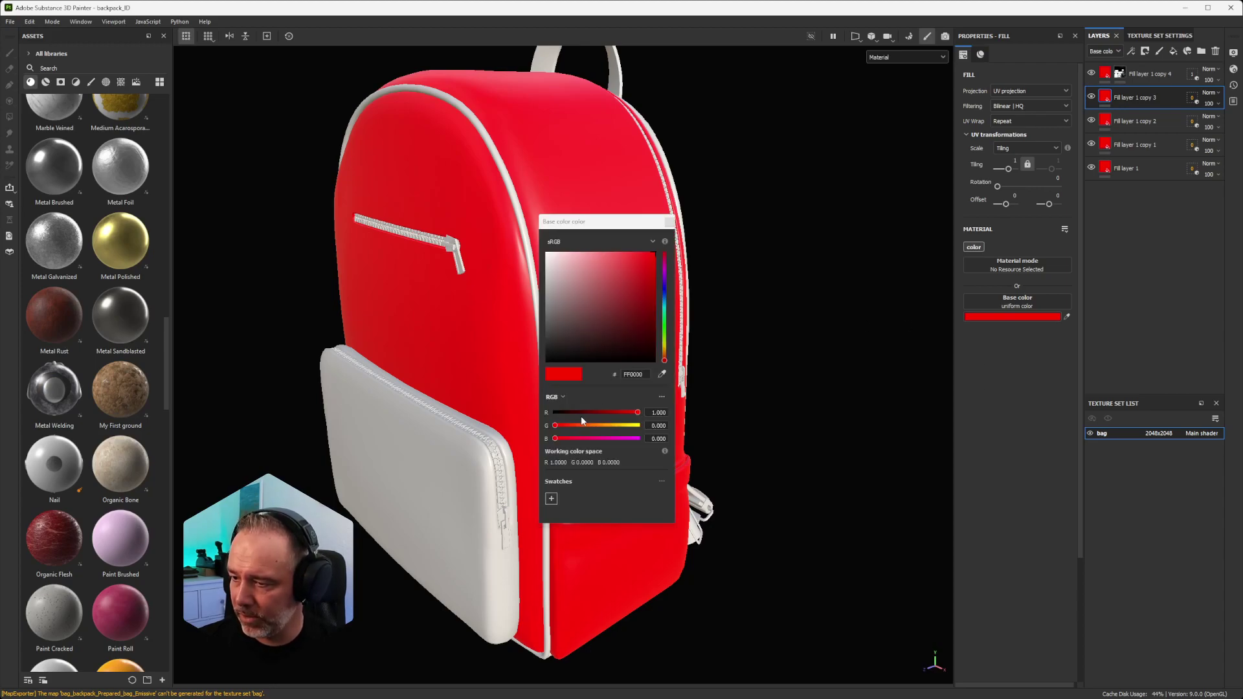
{"action": "left_click_drag", "start_coordinate": [591, 413], "coordinate": [641, 426]}
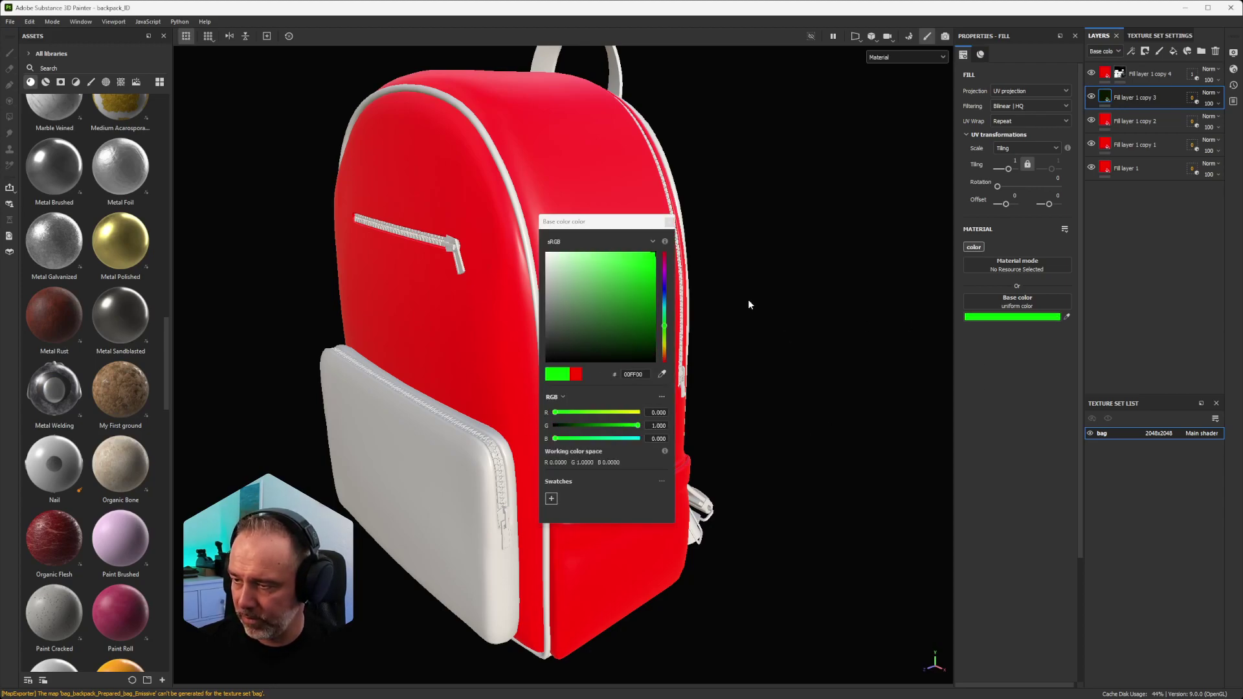
{"action": "left_click", "coordinate": [678, 225]}
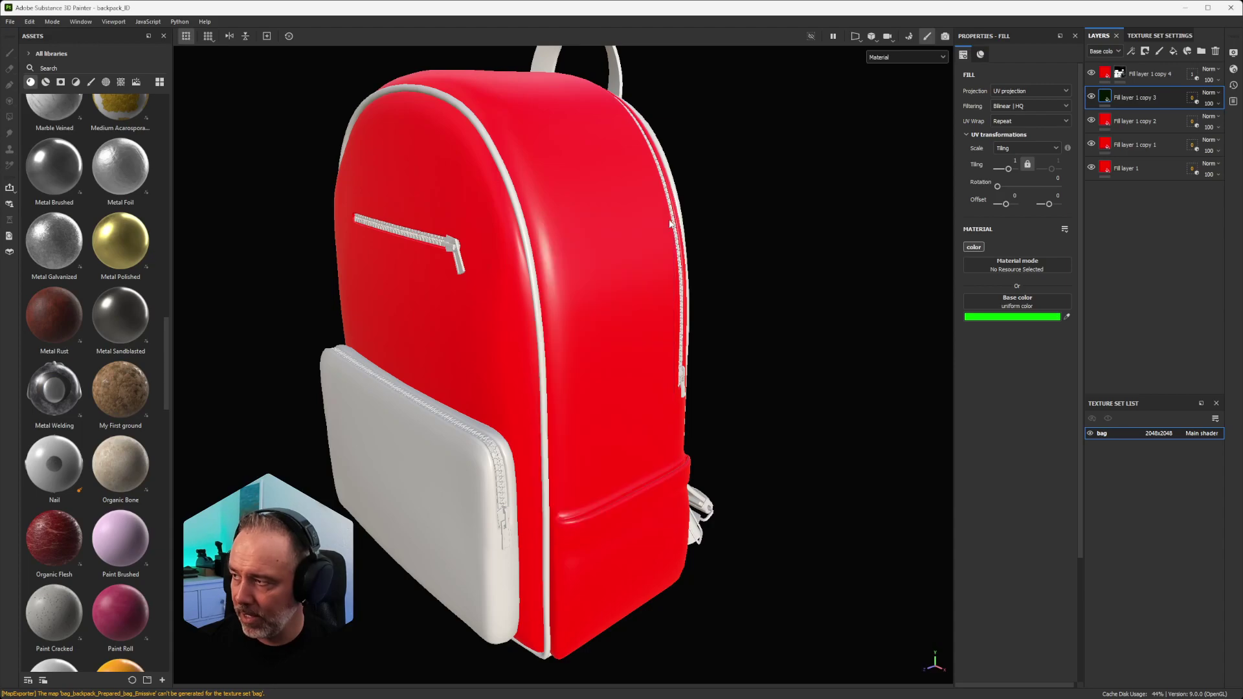
Step: Include only the bag mesh in the green fill layer's geometry mask, coloring the front pocket, and return to the layer's fill properties
{"action": "left_click", "coordinate": [1194, 99]}
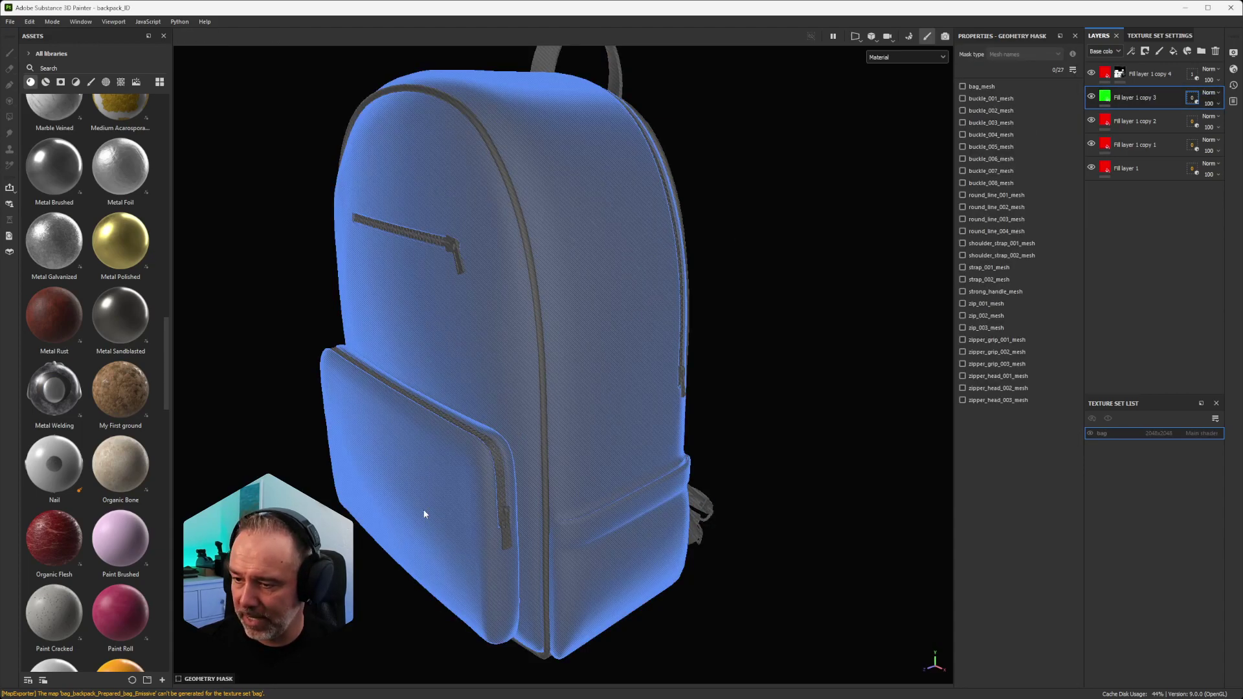
{"action": "left_click", "coordinate": [414, 495]}
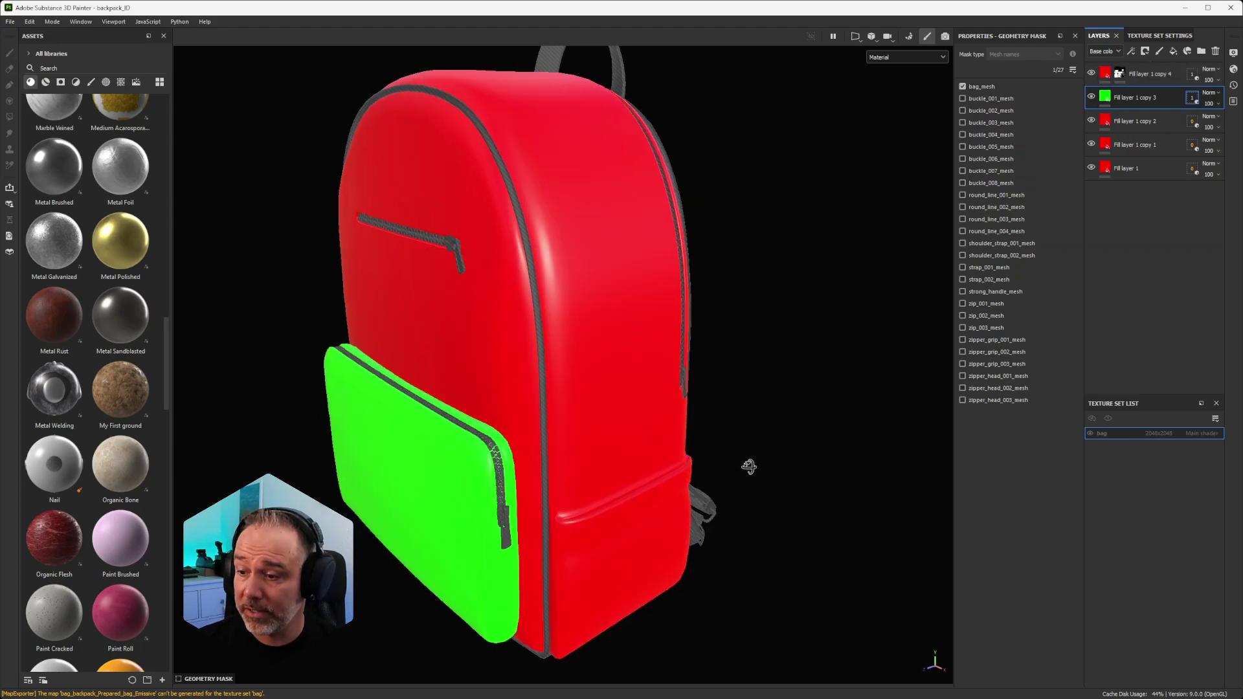
{"action": "left_click_drag", "start_coordinate": [746, 466], "coordinate": [696, 468], "text": "alt"}
{"action": "left_click", "coordinate": [1105, 95]}
Step: Add the top handle and both shoulder straps to the green fill layer's geometry mask
{"action": "scroll", "coordinate": [632, 285], "scroll_direction": "up", "scroll_amount": 2}
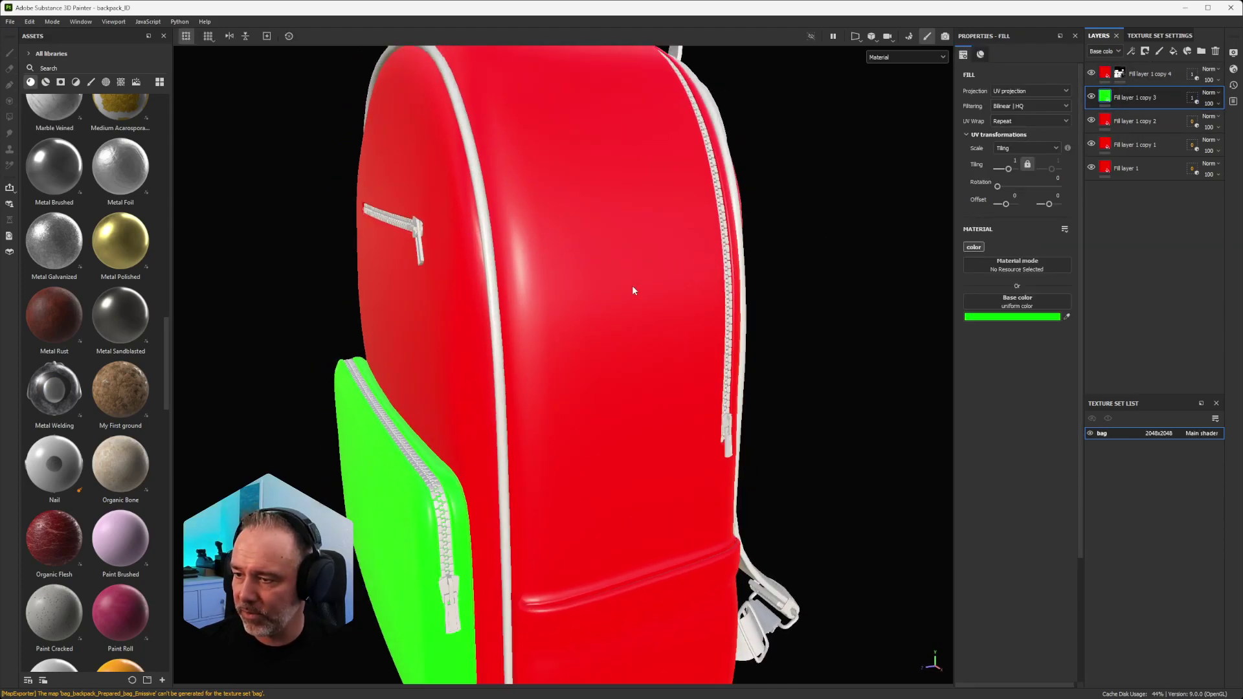
{"action": "scroll", "coordinate": [632, 285], "scroll_direction": "down", "scroll_amount": 4}
{"action": "left_click_drag", "start_coordinate": [599, 370], "coordinate": [538, 373], "text": "alt"}
{"action": "scroll", "coordinate": [597, 442], "scroll_direction": "down", "scroll_amount": 3}
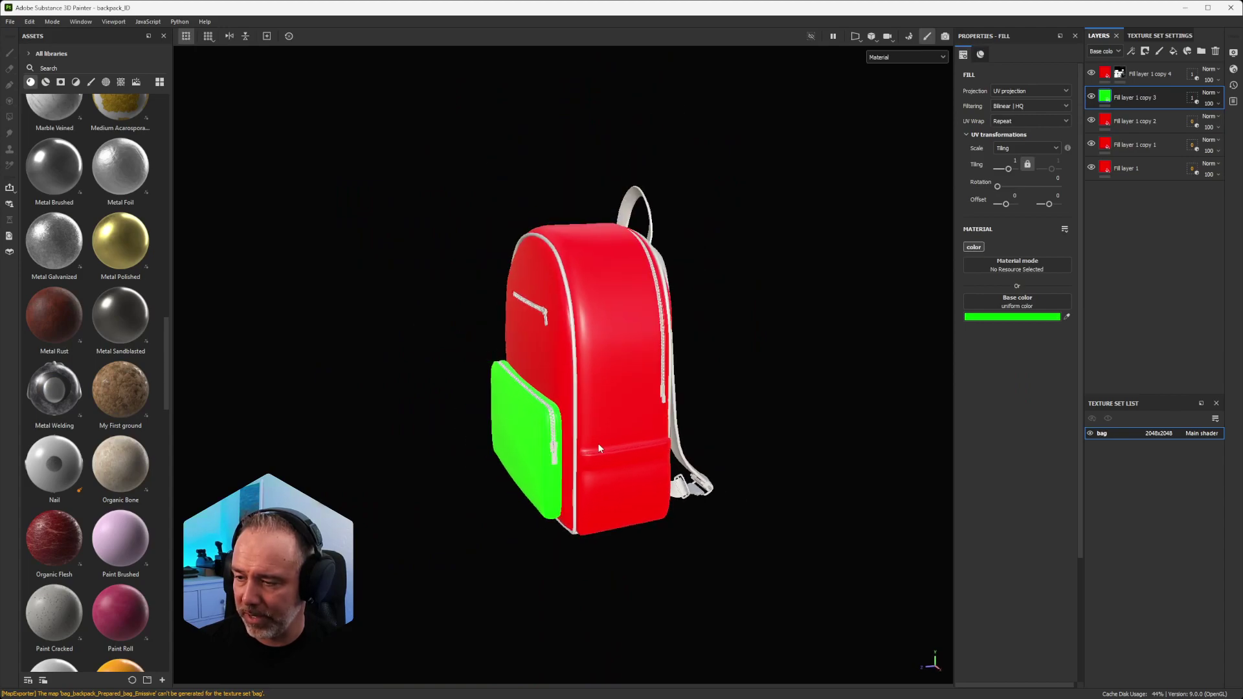
{"action": "scroll", "coordinate": [596, 443], "scroll_direction": "up", "scroll_amount": 5}
{"action": "scroll", "coordinate": [594, 444], "scroll_direction": "down", "scroll_amount": 3}
{"action": "middle_click_drag", "start_coordinate": [593, 444], "coordinate": [599, 444], "text": "alt"}
{"action": "left_click_drag", "start_coordinate": [597, 444], "coordinate": [499, 298], "text": "alt"}
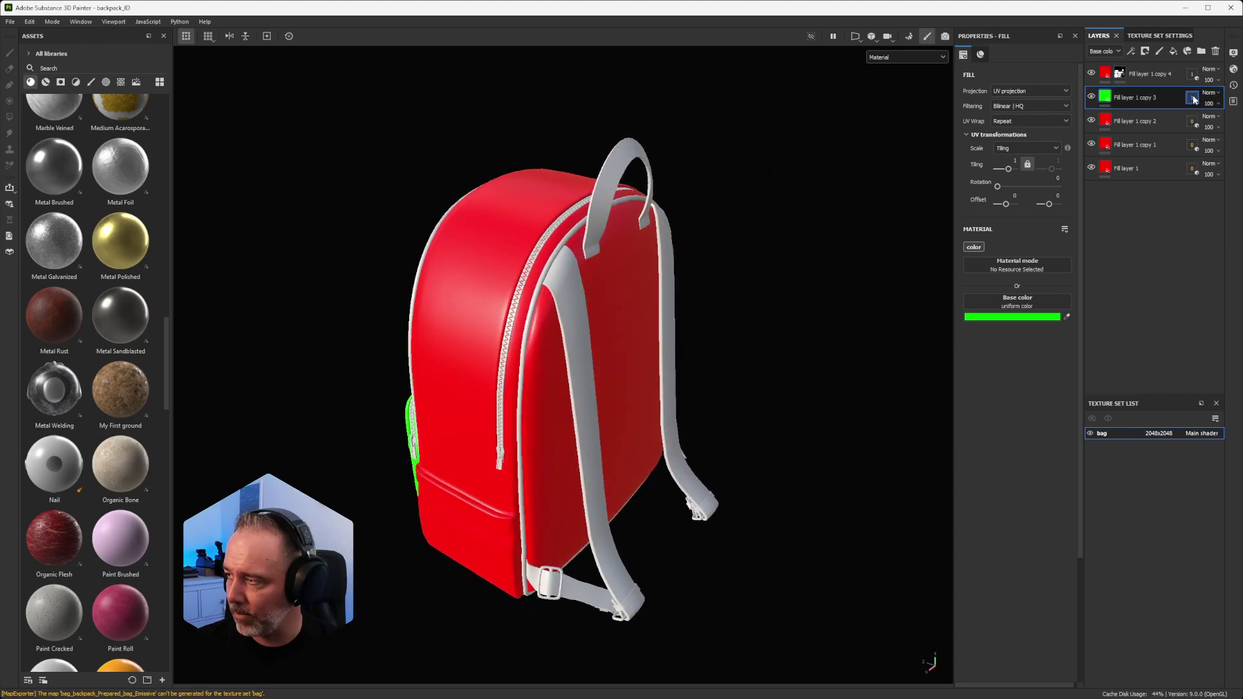
{"action": "left_click", "coordinate": [1193, 98]}
{"action": "left_click", "coordinate": [650, 147]}
{"action": "left_click", "coordinate": [666, 253]}
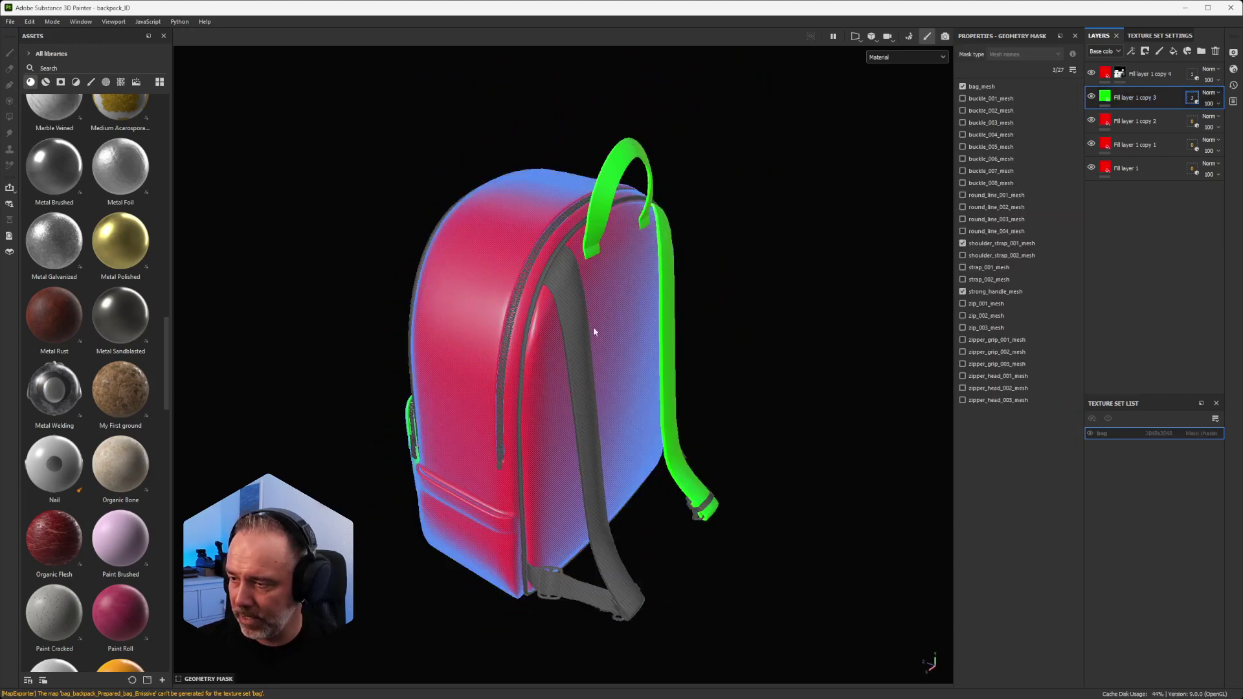
{"action": "left_click", "coordinate": [572, 354]}
Step: Add the two lower adjustment straps, strap_001_mesh and strap_002_mesh, to the green layer's geometry mask
{"action": "left_click", "coordinate": [572, 595]}
{"action": "left_click_drag", "start_coordinate": [634, 555], "coordinate": [299, 414], "text": "alt"}
{"action": "left_click", "coordinate": [527, 601]}
{"action": "left_click_drag", "start_coordinate": [428, 535], "coordinate": [945, 525], "text": "alt"}
{"action": "scroll", "coordinate": [705, 420], "scroll_direction": "up", "scroll_amount": 3}
{"action": "middle_click_drag", "start_coordinate": [705, 420], "coordinate": [732, 336], "text": "alt"}
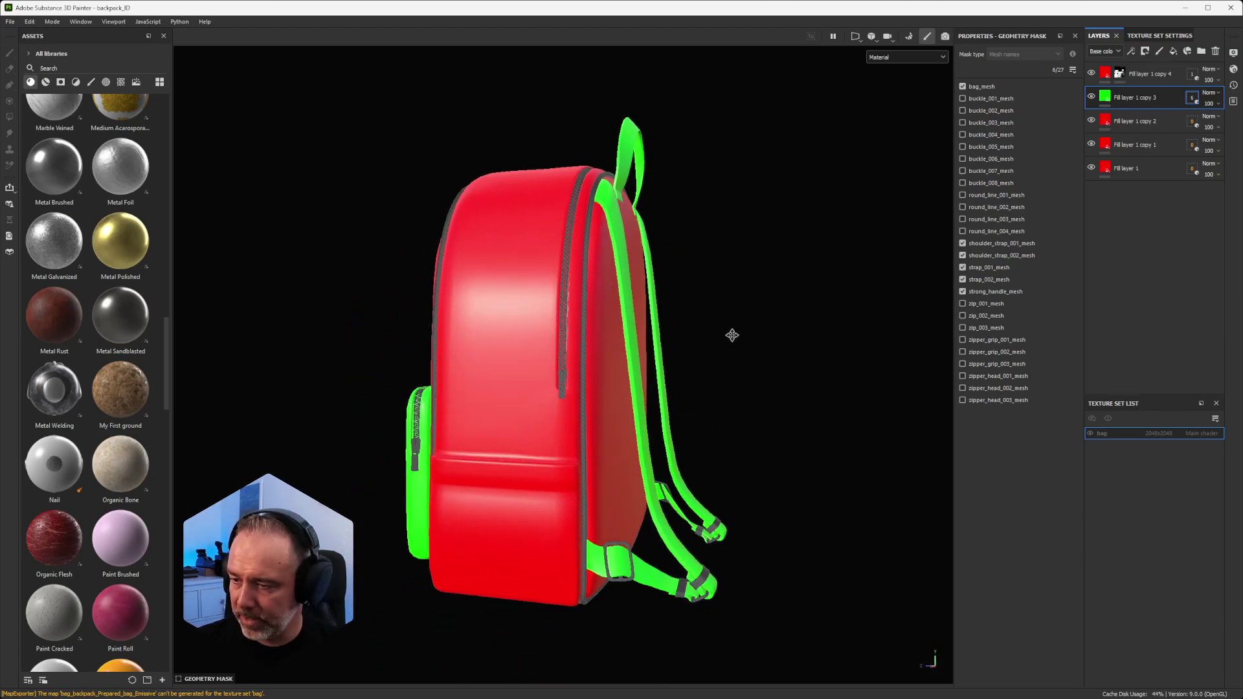
Step: Set the base color of Fill layer 1 copy 2 to pure blue, 0000FF
{"action": "left_click", "coordinate": [1145, 124]}
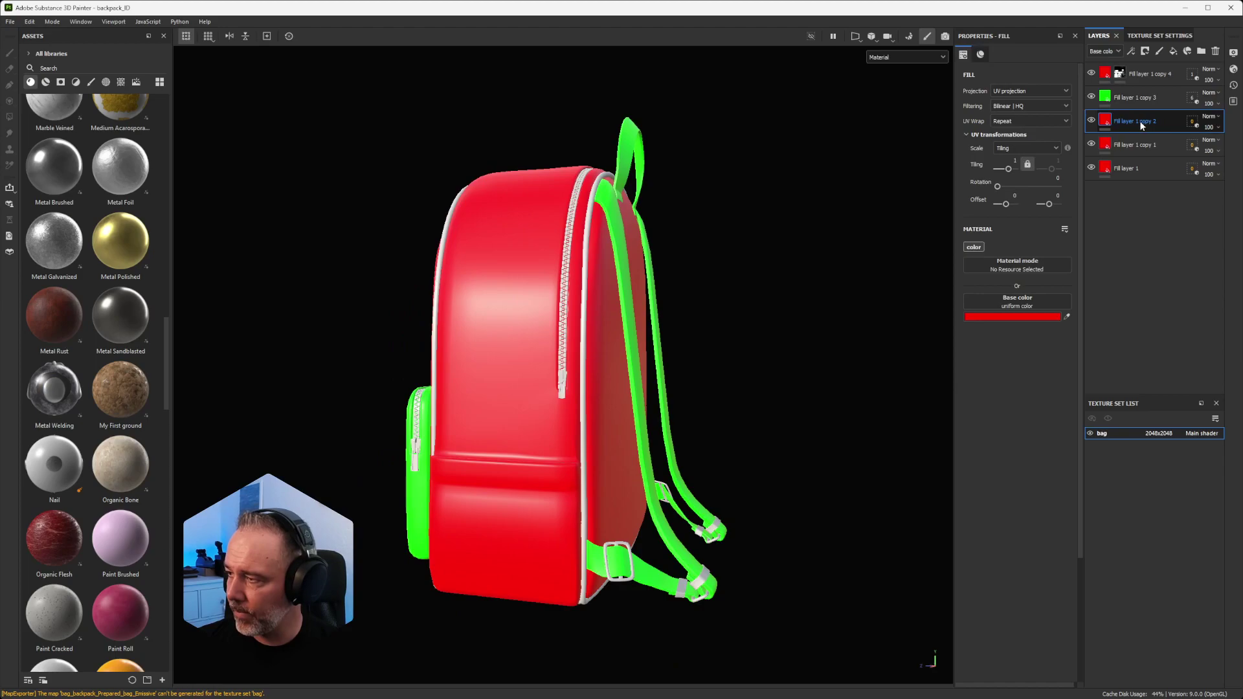
{"action": "left_click", "coordinate": [1000, 318]}
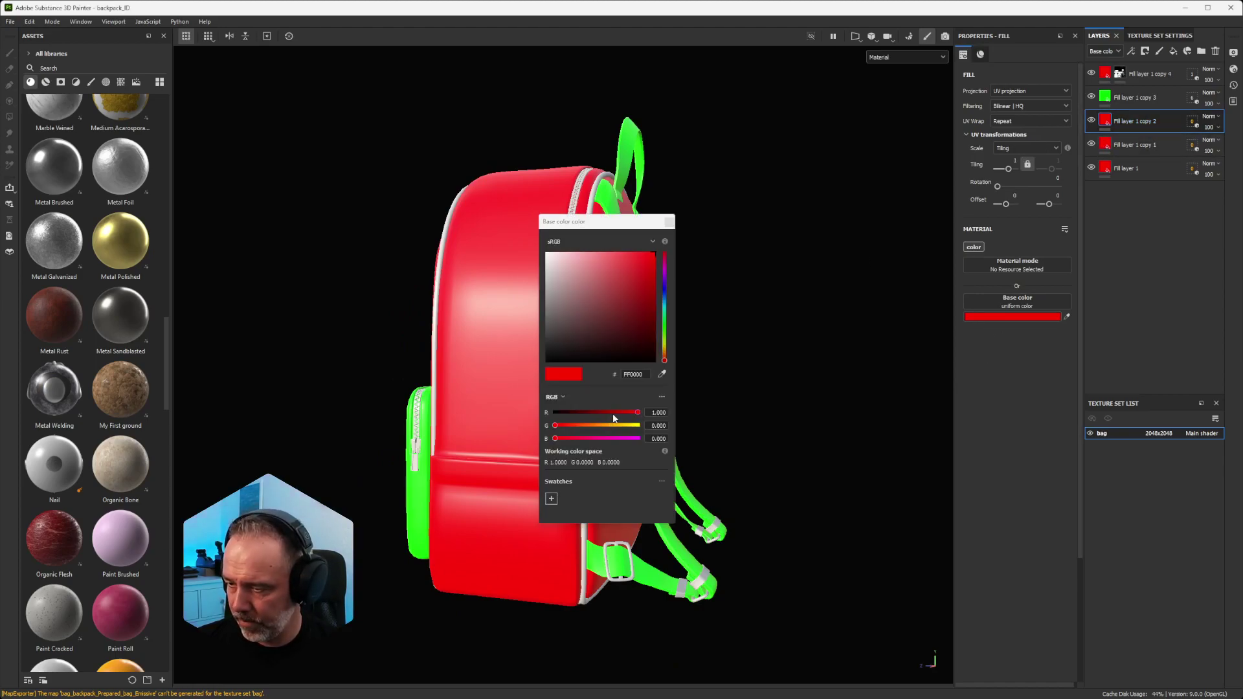
{"action": "left_click_drag", "start_coordinate": [638, 413], "coordinate": [503, 410]}
{"action": "left_click_drag", "start_coordinate": [564, 438], "coordinate": [699, 443]}
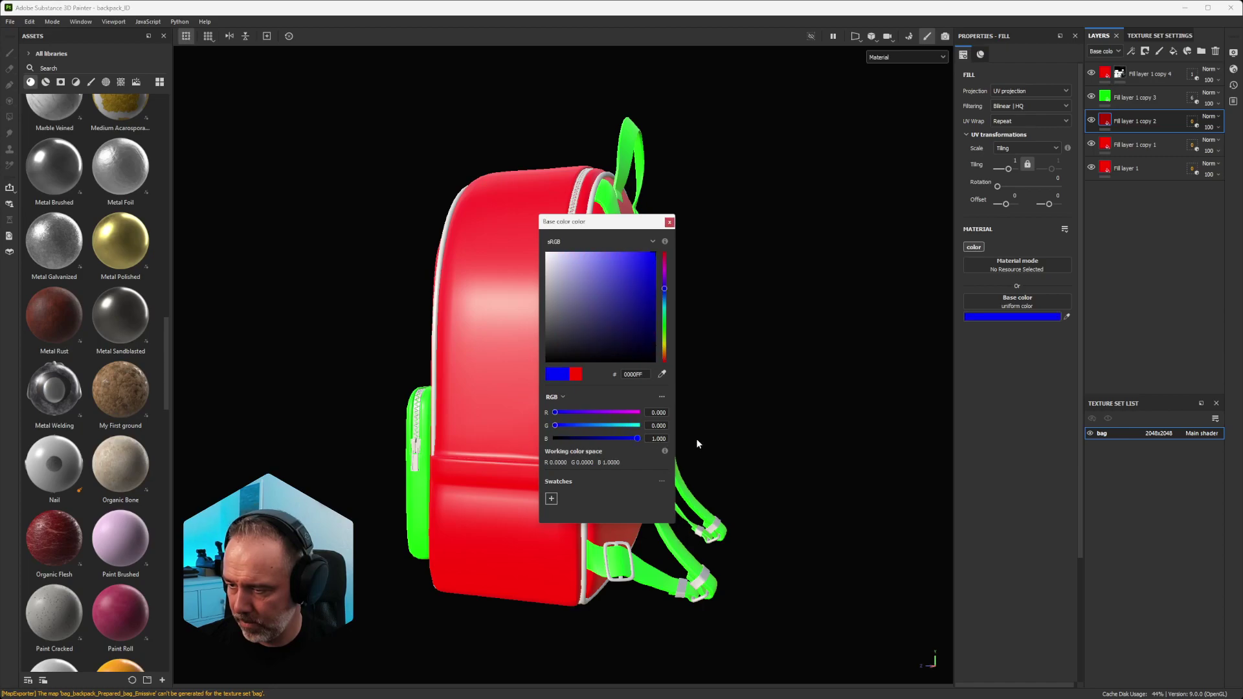
{"action": "left_click", "coordinate": [669, 223]}
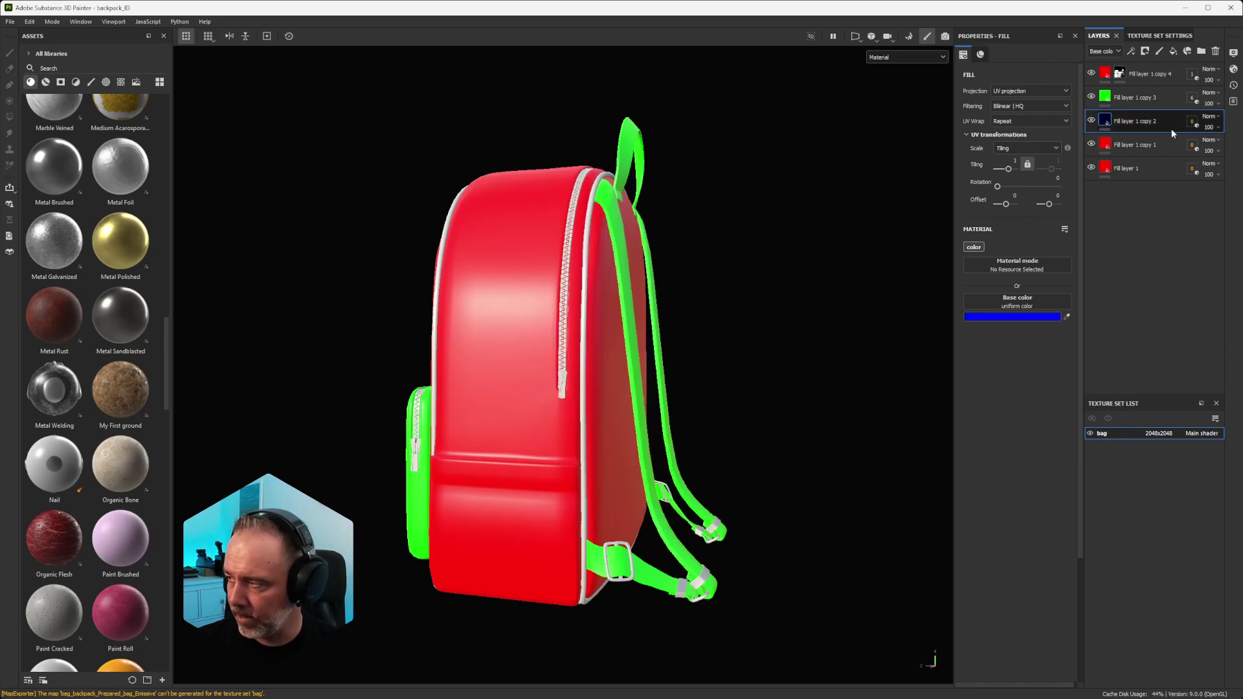
Step: Include the bag's edge piping, the round_line meshes, in the blue fill layer's geometry mask
{"action": "left_click", "coordinate": [1192, 121]}
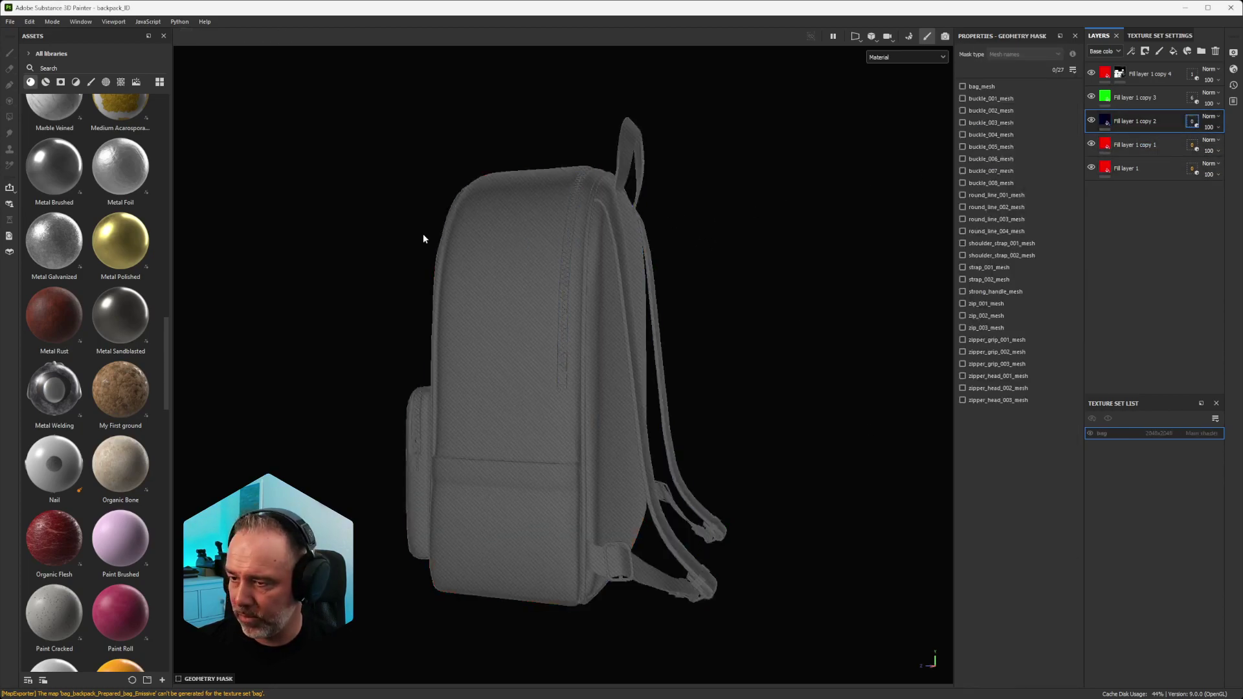
{"action": "left_click_drag", "start_coordinate": [424, 241], "coordinate": [622, 485], "text": "alt"}
{"action": "scroll", "coordinate": [599, 332], "scroll_direction": "up", "scroll_amount": 3}
{"action": "left_click", "coordinate": [599, 329]}
{"action": "left_click", "coordinate": [845, 372]}
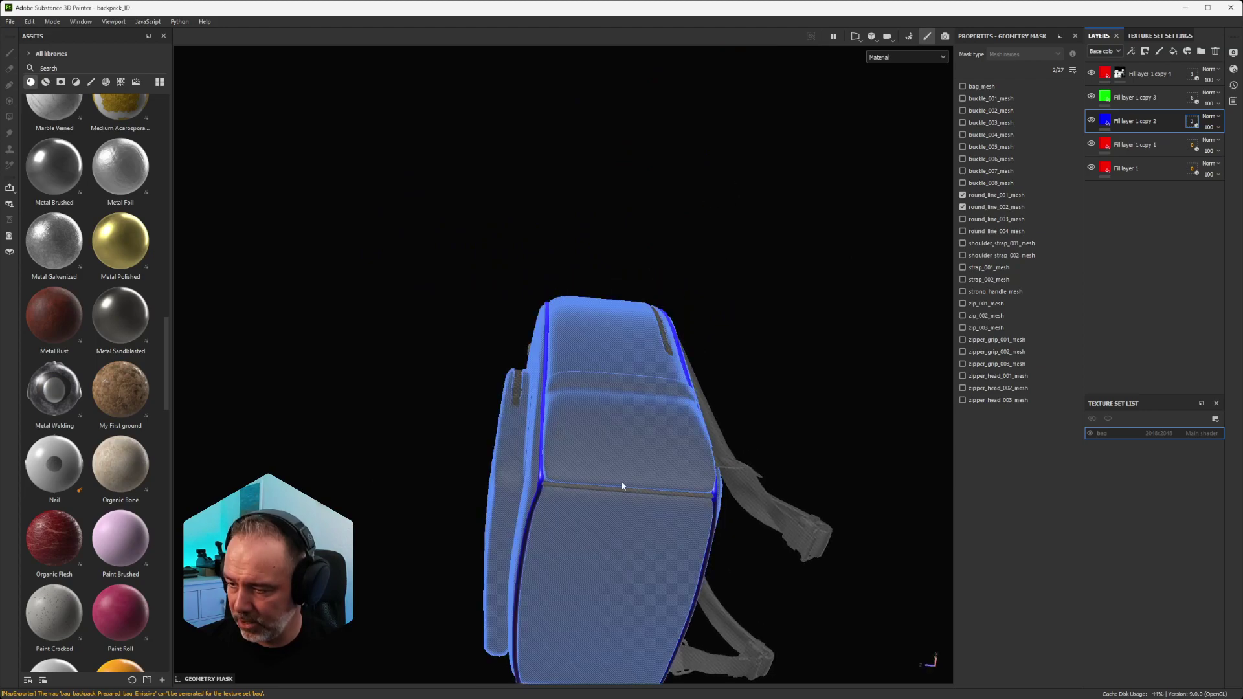
{"action": "left_click", "coordinate": [611, 494]}
Step: Add the loops around the shoulder and lower straps, buckle meshes 002, 003, 006 and 007, to the blue layer's geometry mask
{"action": "left_click_drag", "start_coordinate": [458, 433], "coordinate": [591, 422], "text": "alt"}
{"action": "left_click", "coordinate": [505, 379]}
{"action": "left_click", "coordinate": [529, 370]}
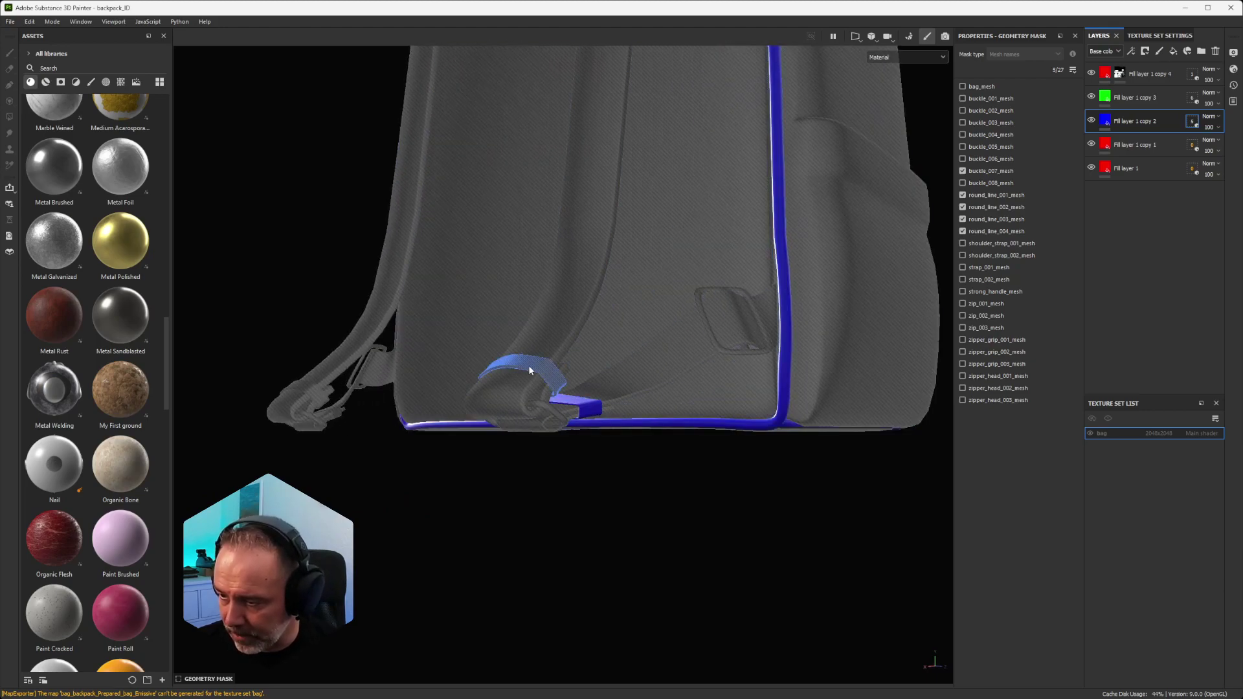
{"action": "left_click", "coordinate": [529, 370]}
{"action": "left_click_drag", "start_coordinate": [529, 370], "coordinate": [672, 342], "text": "alt"}
{"action": "left_click", "coordinate": [509, 405]}
{"action": "left_click", "coordinate": [525, 422]}
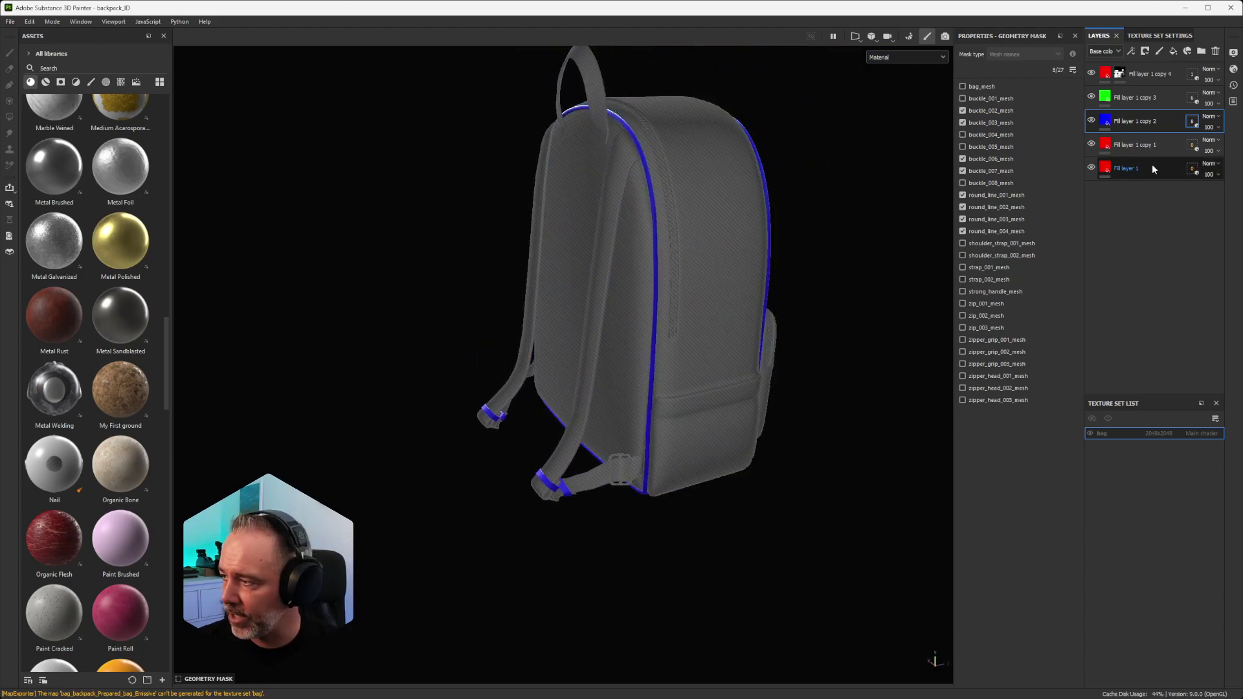
Step: Set the base color of Fill layer 1 copy 1 to yellow, FFFF00
{"action": "left_click", "coordinate": [1147, 145]}
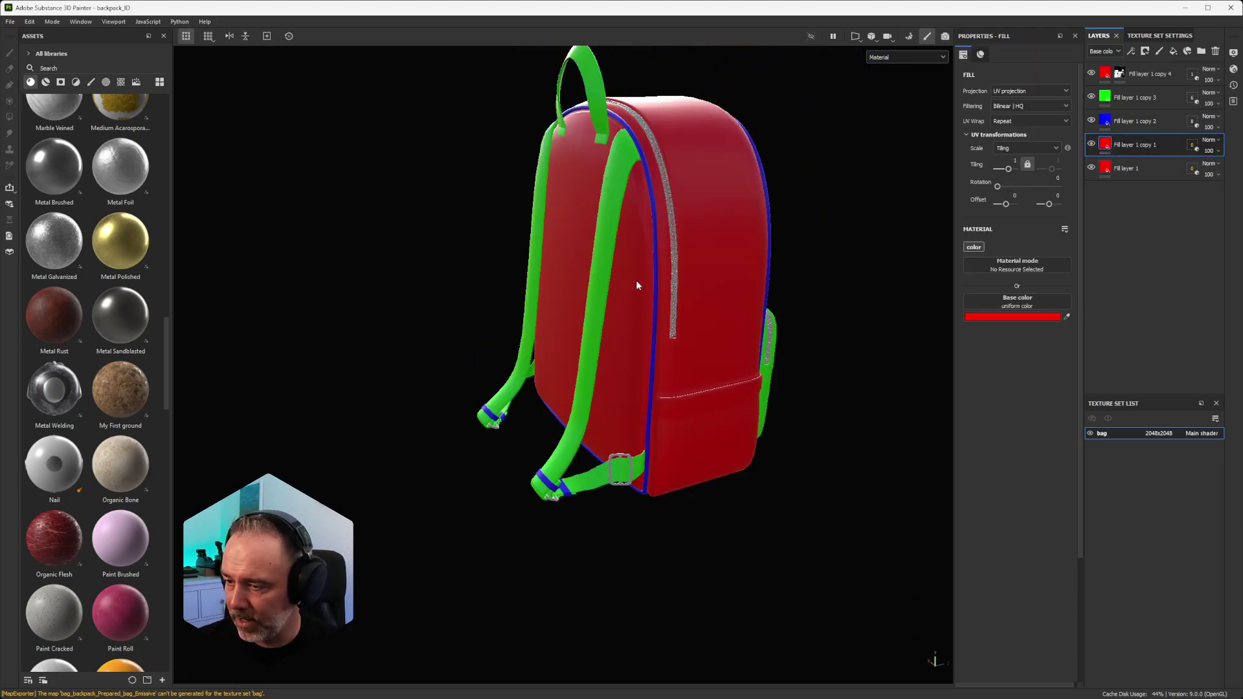
{"action": "left_click_drag", "start_coordinate": [639, 283], "coordinate": [512, 327], "text": "alt"}
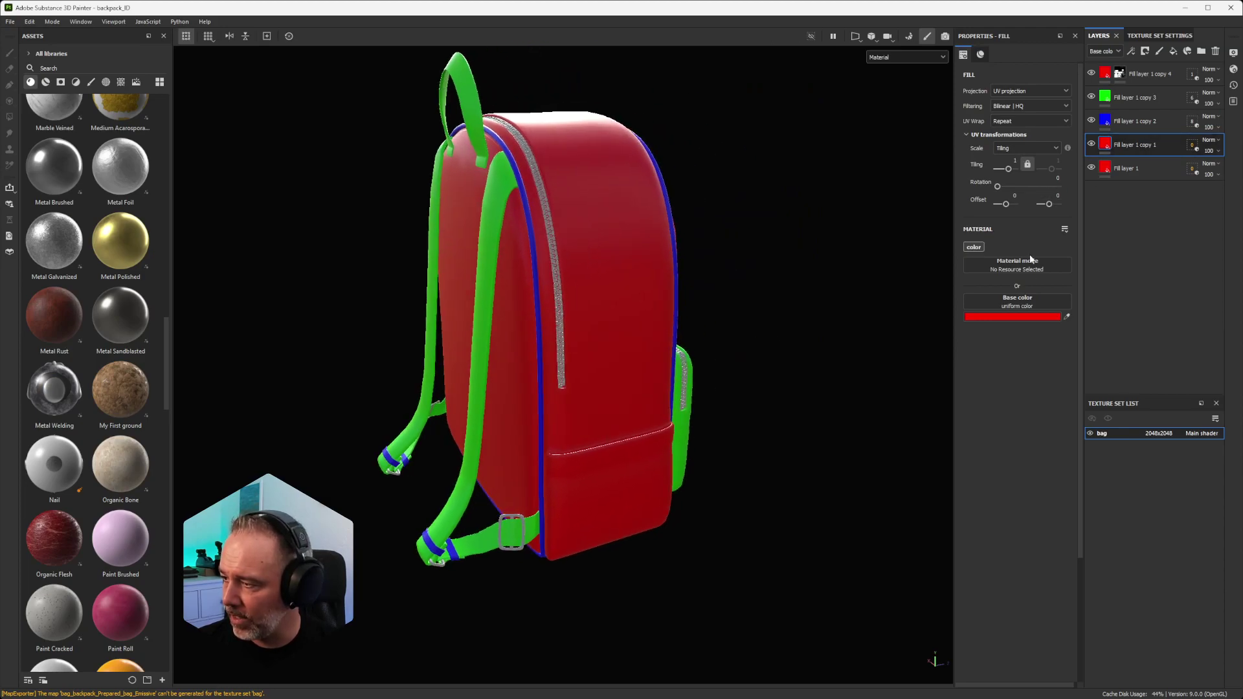
{"action": "left_click", "coordinate": [1002, 317]}
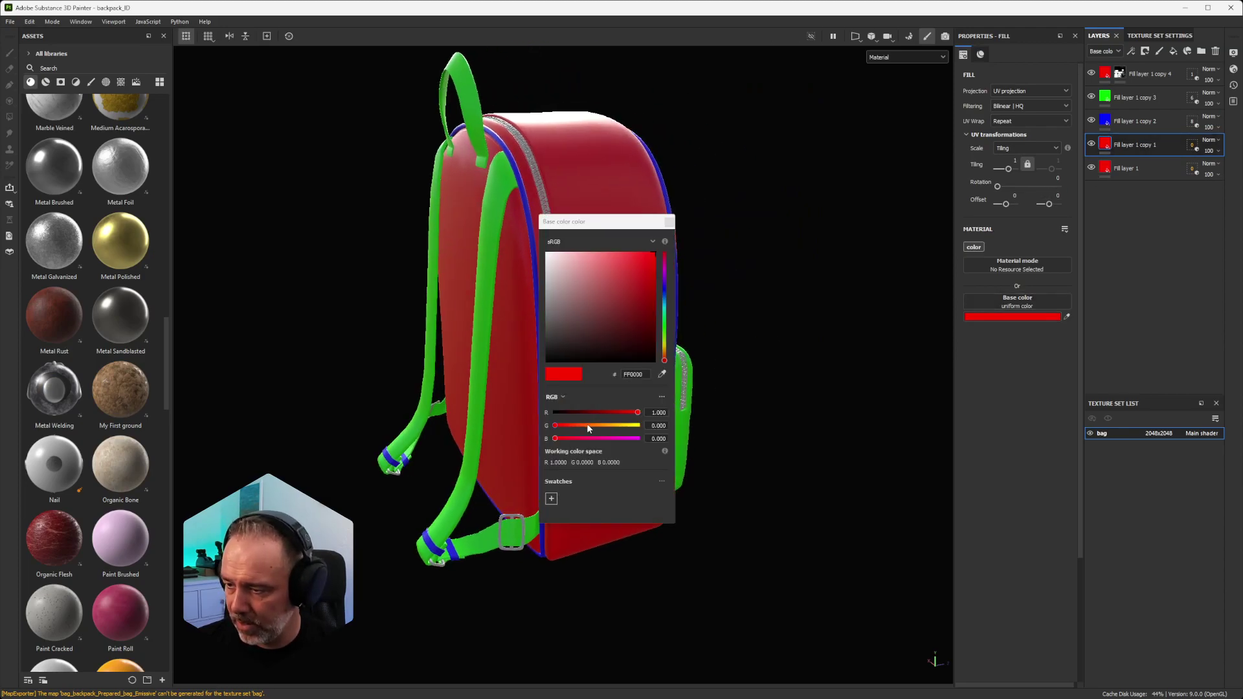
{"action": "left_click_drag", "start_coordinate": [588, 428], "coordinate": [643, 426]}
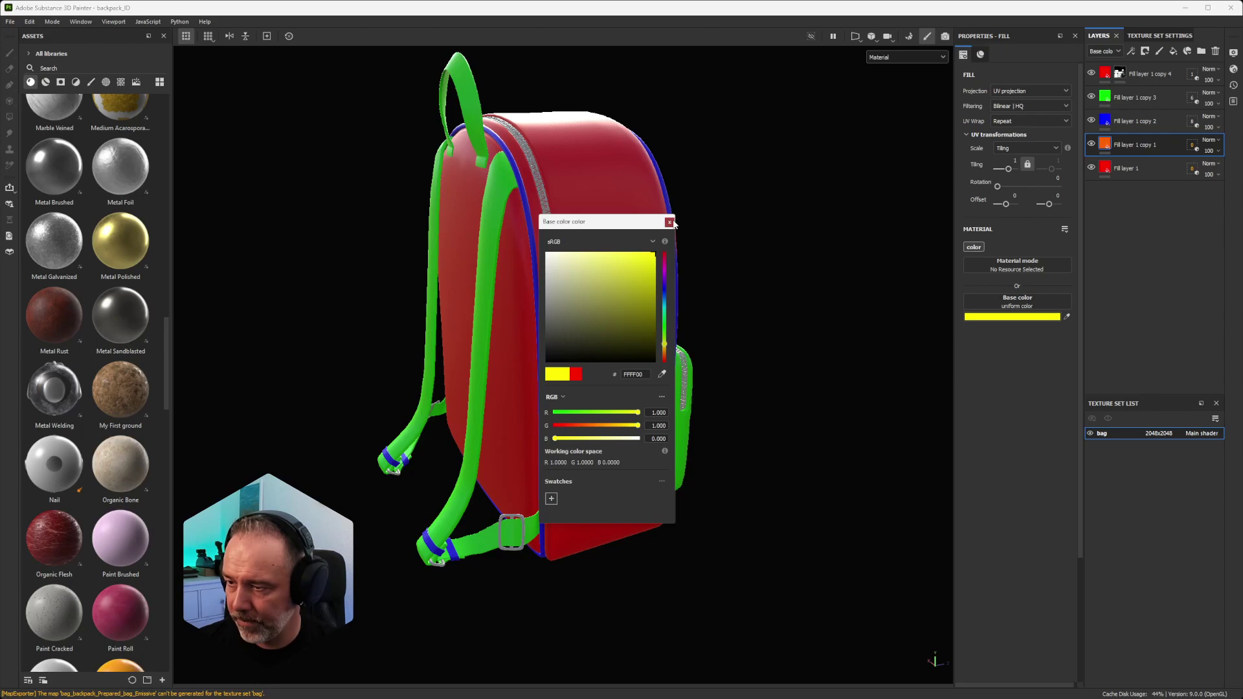
{"action": "left_click", "coordinate": [670, 222]}
Step: Include the front pocket's zipper teeth and the small upper front zipper teeth in the yellow fill layer's geometry mask
{"action": "middle_click_drag", "start_coordinate": [569, 149], "coordinate": [647, 438], "text": "alt"}
{"action": "left_click_drag", "start_coordinate": [646, 438], "coordinate": [338, 410], "text": "alt"}
{"action": "middle_click_drag", "start_coordinate": [590, 496], "coordinate": [608, 336], "text": "alt"}
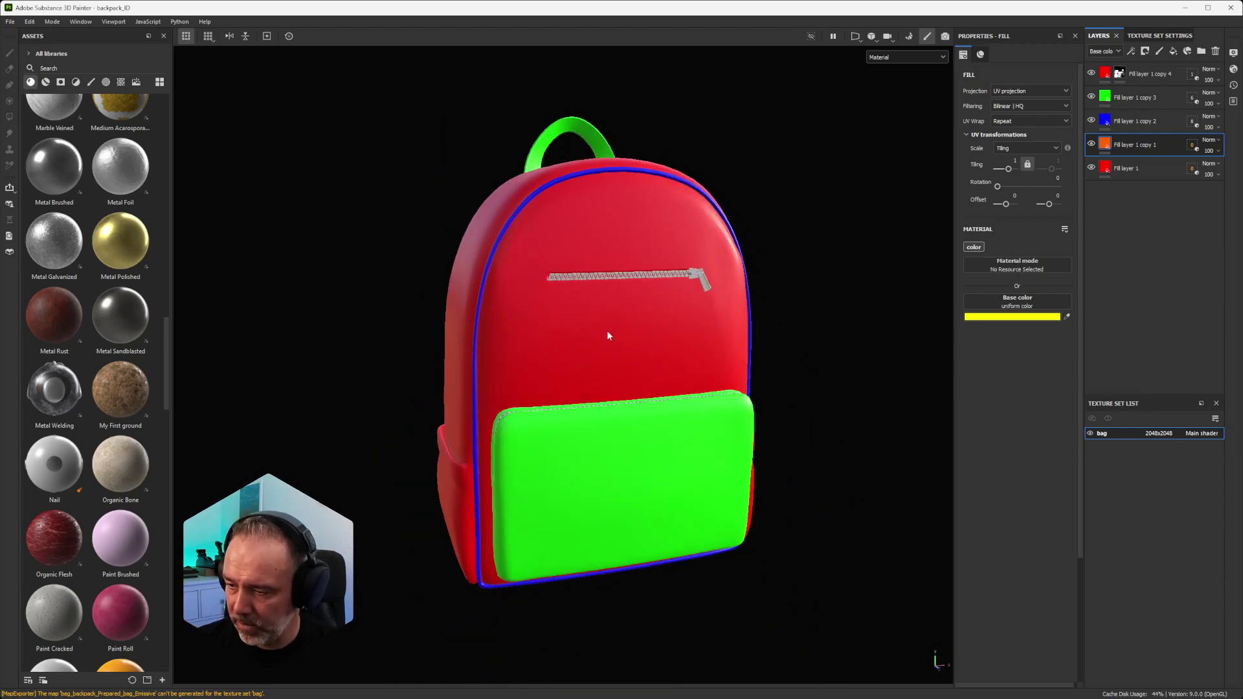
{"action": "scroll", "coordinate": [624, 394], "scroll_direction": "up", "scroll_amount": 3}
{"action": "left_click_drag", "start_coordinate": [624, 395], "coordinate": [572, 391], "text": "alt"}
{"action": "scroll", "coordinate": [572, 391], "scroll_direction": "up", "scroll_amount": 4}
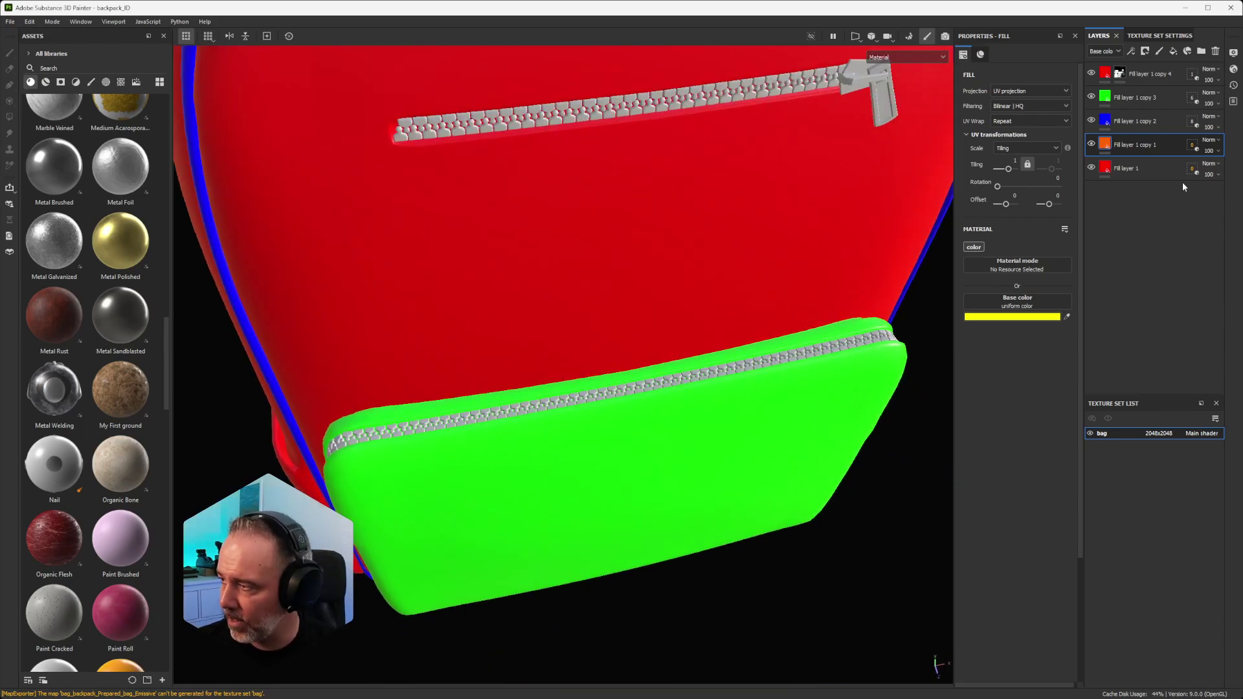
{"action": "left_click", "coordinate": [1193, 146]}
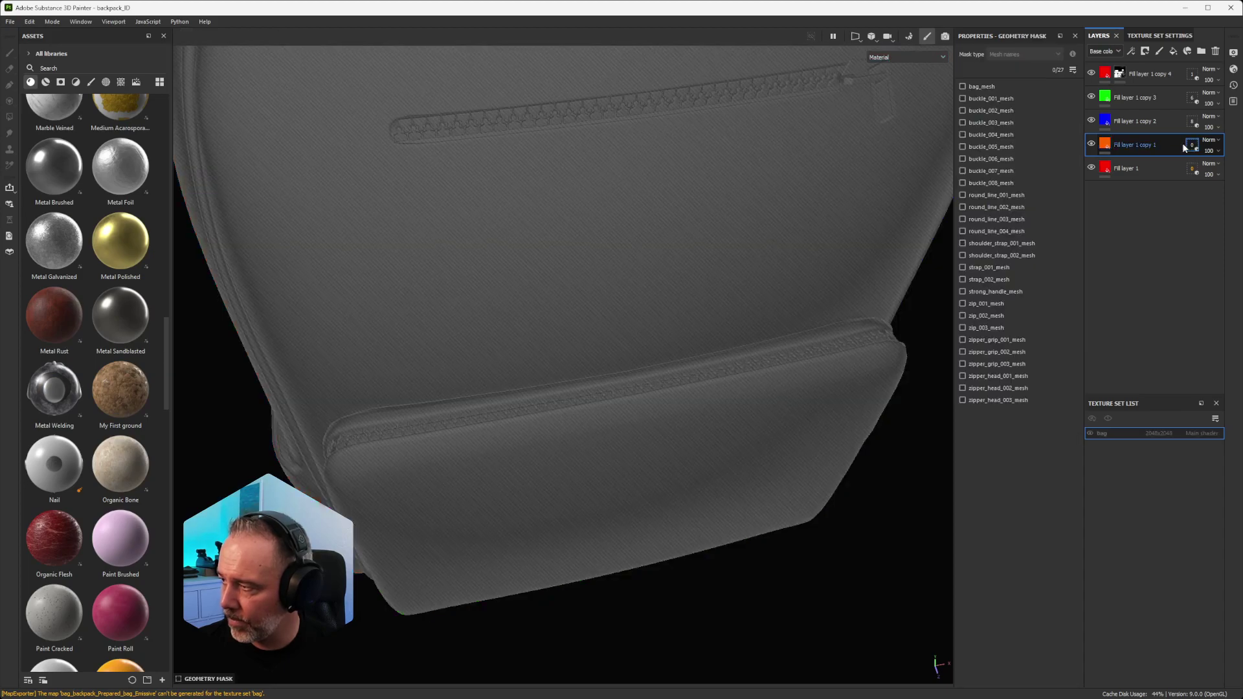
{"action": "left_click", "coordinate": [650, 380]}
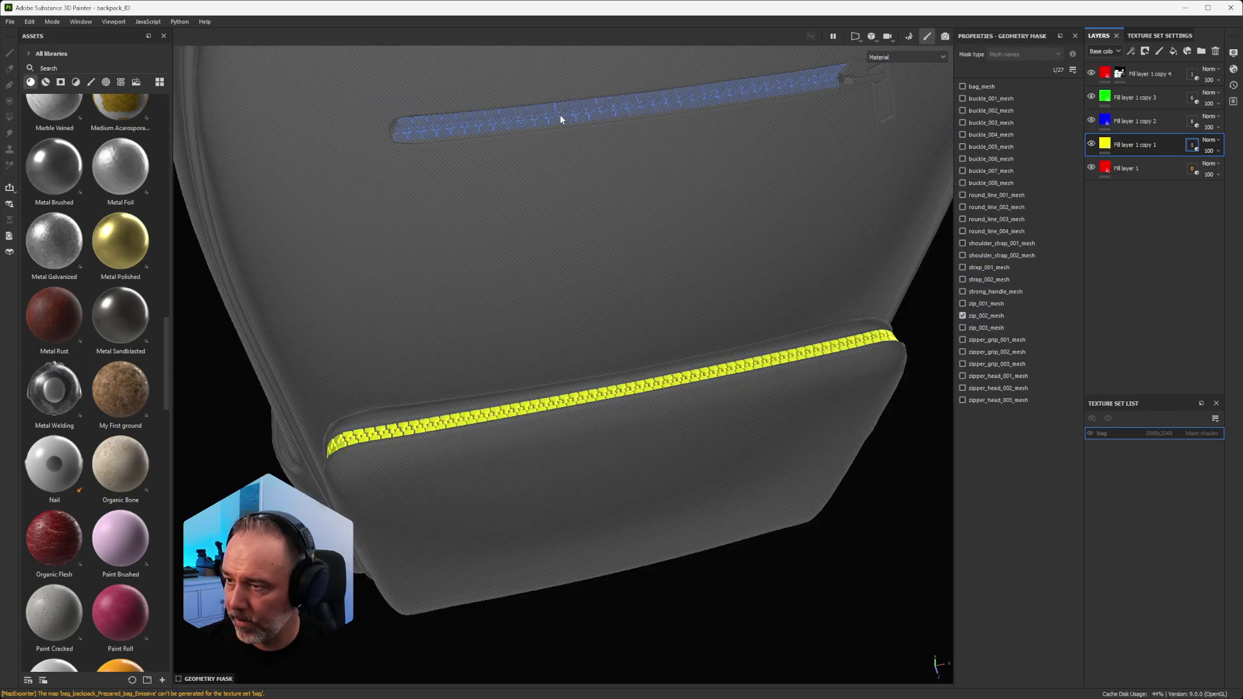
{"action": "left_click", "coordinate": [561, 120]}
Step: Add the main compartment's zipper, zip_001_mesh, to the yellow layer's geometry mask
{"action": "scroll", "coordinate": [649, 132], "scroll_direction": "down", "scroll_amount": 3}
{"action": "middle_click_drag", "start_coordinate": [649, 144], "coordinate": [552, 352], "text": "alt"}
{"action": "left_click_drag", "start_coordinate": [552, 351], "coordinate": [371, 235], "text": "alt"}
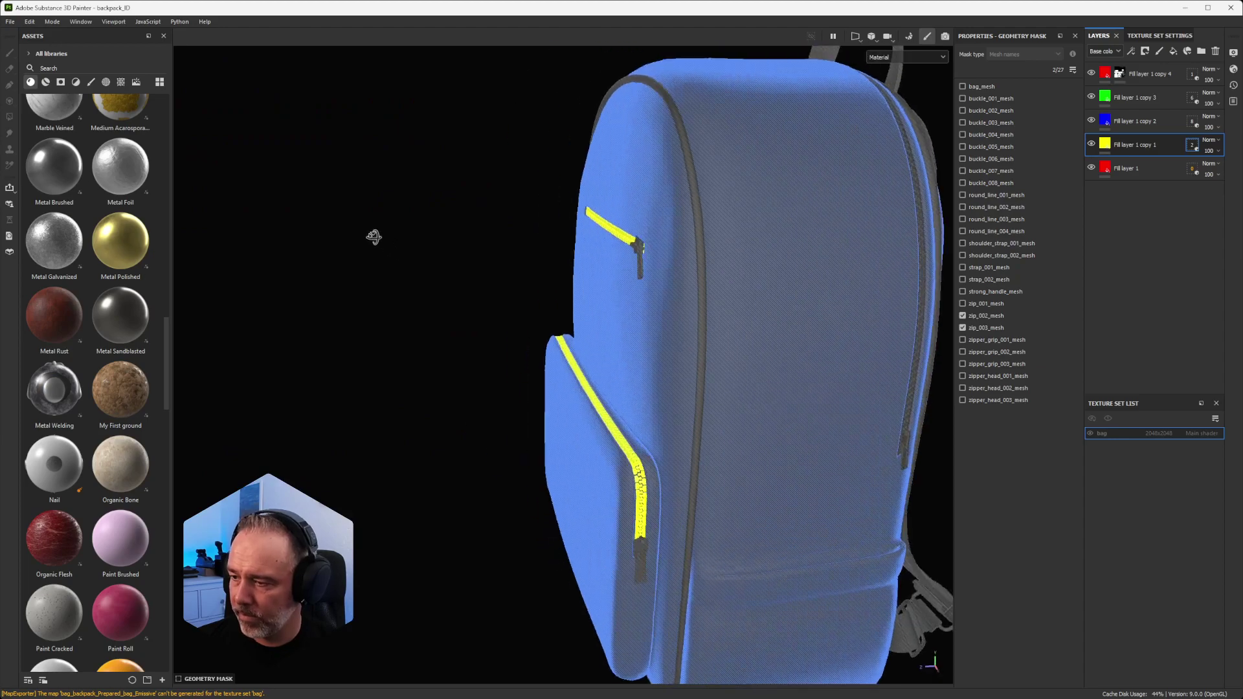
{"action": "left_click_drag", "start_coordinate": [866, 246], "coordinate": [818, 380], "text": "alt"}
{"action": "left_click", "coordinate": [667, 299]}
Step: Add the strap buckle frames and bars, buckle meshes 001, 004, 005 and 008, to the yellow layer's geometry mask
{"action": "scroll", "coordinate": [630, 355], "scroll_direction": "up", "scroll_amount": 3}
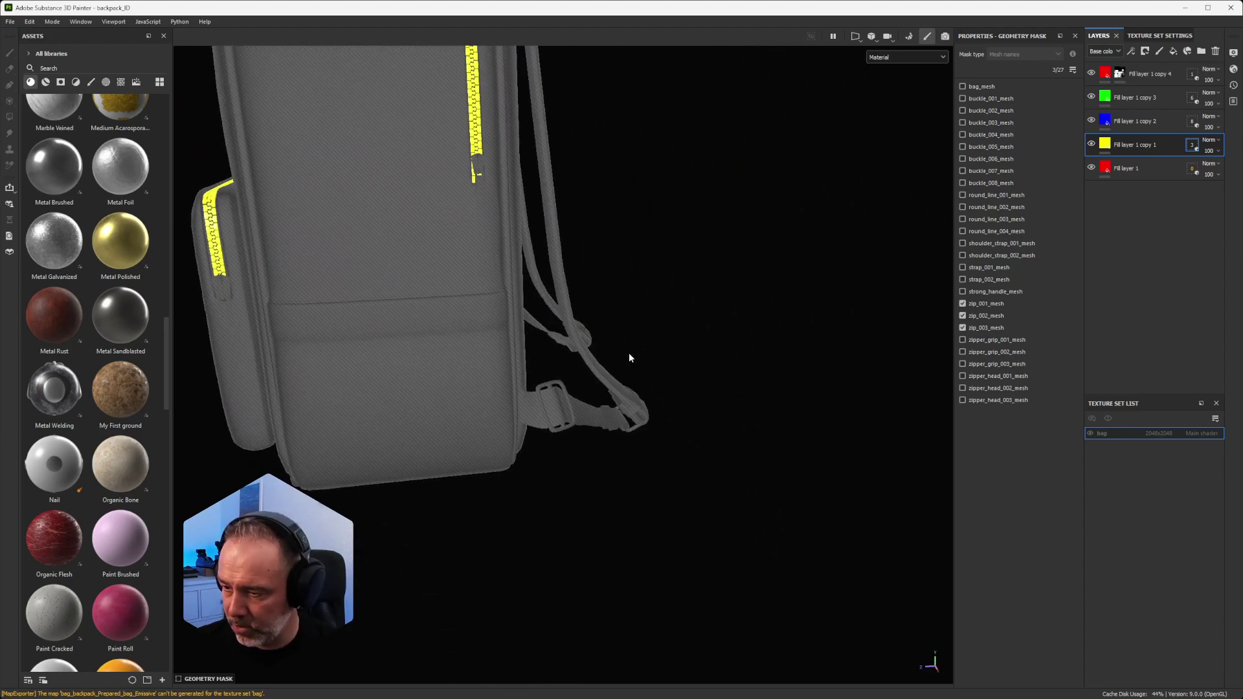
{"action": "left_click", "coordinate": [596, 462]}
{"action": "middle_click_drag", "start_coordinate": [683, 450], "coordinate": [549, 324], "text": "alt"}
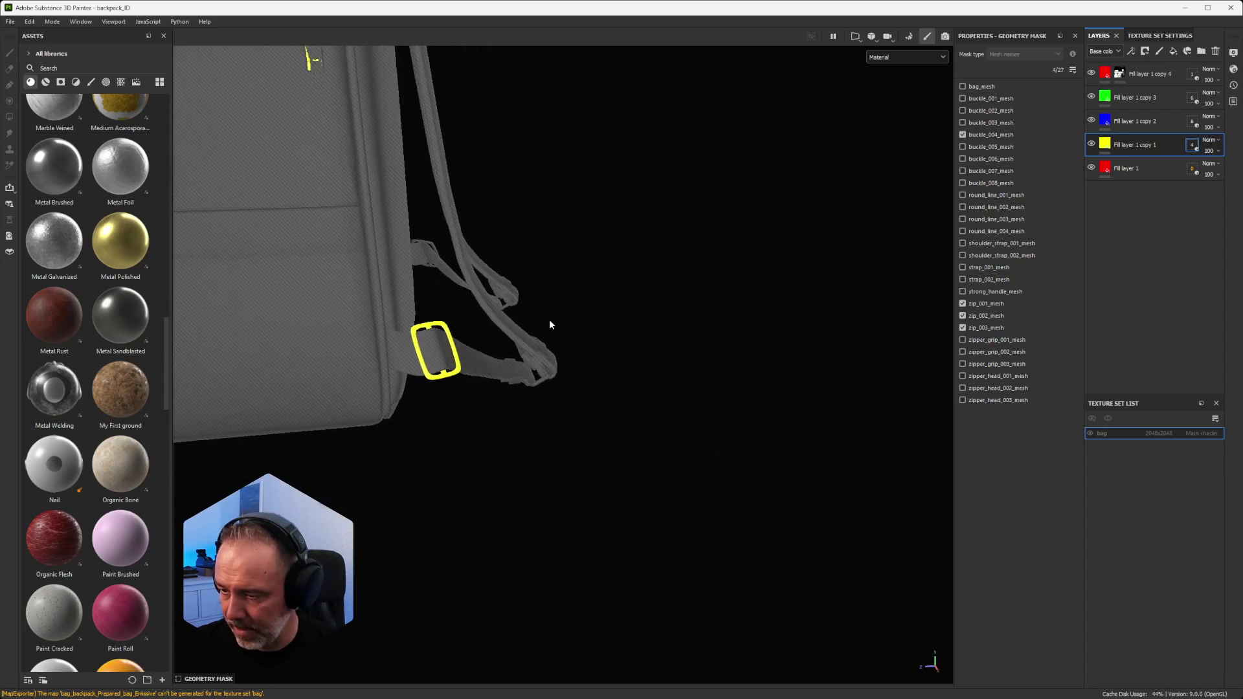
{"action": "left_click_drag", "start_coordinate": [550, 324], "coordinate": [491, 322], "text": "alt"}
{"action": "left_click", "coordinate": [558, 503]}
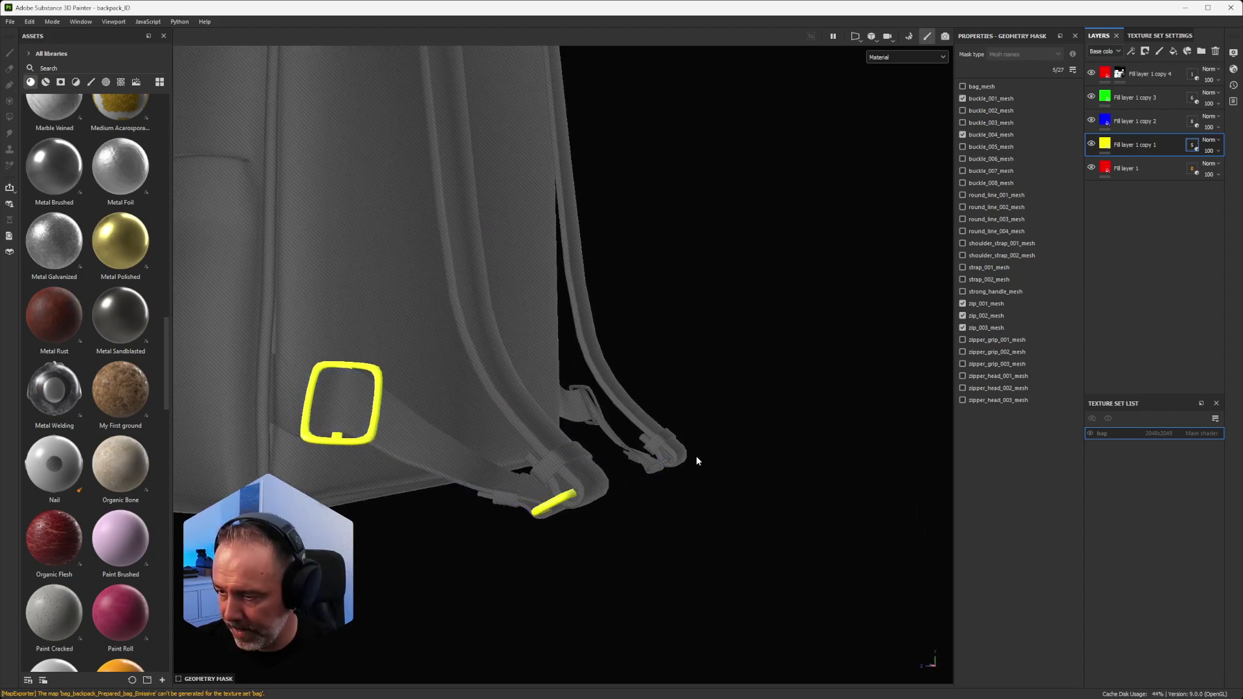
{"action": "left_click", "coordinate": [659, 463]}
{"action": "left_click", "coordinate": [593, 396]}
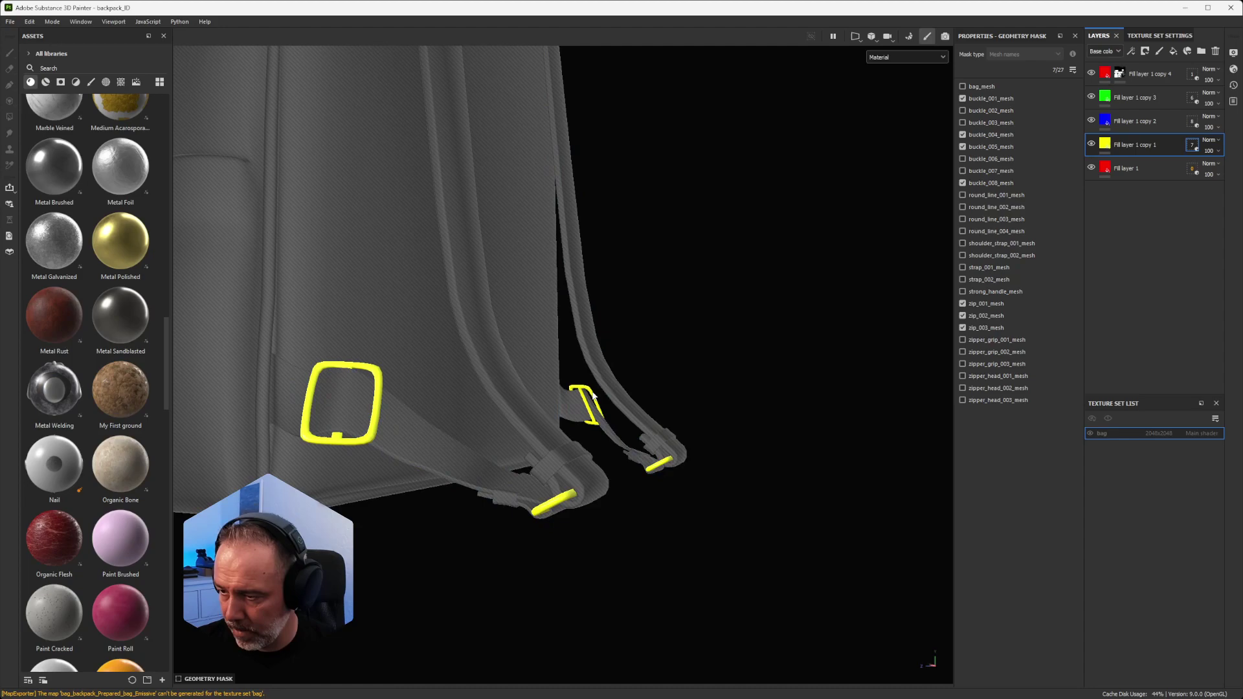
{"action": "scroll", "coordinate": [593, 396], "scroll_direction": "down", "scroll_amount": 5}
{"action": "left_click_drag", "start_coordinate": [593, 396], "coordinate": [781, 409], "text": "alt"}
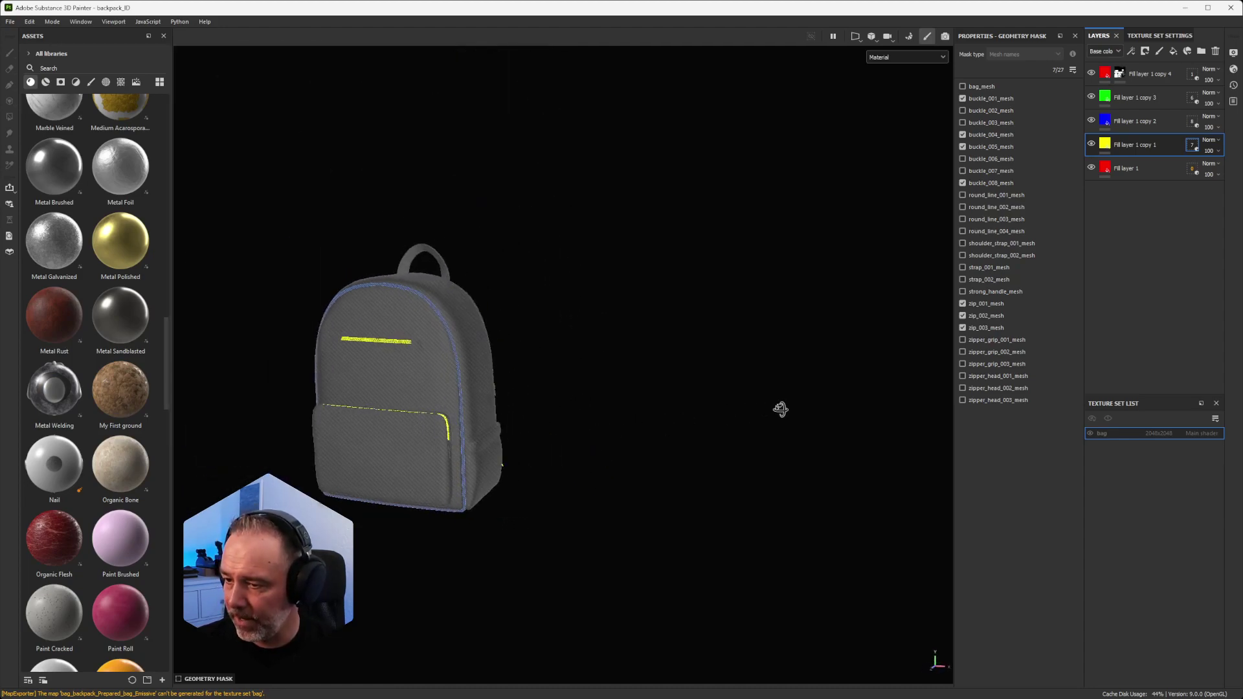
Step: Set the base color of Fill layer 1 to magenta by raising its blue value to 1.000
{"action": "left_click", "coordinate": [1149, 173]}
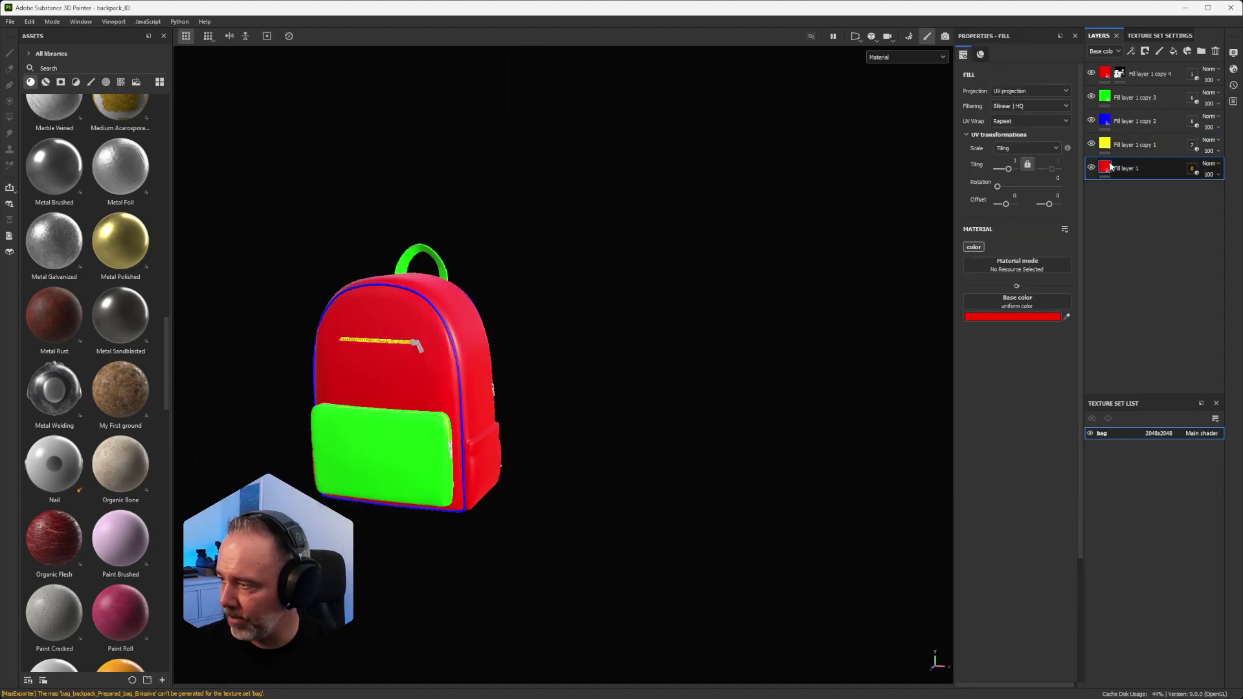
{"action": "left_click", "coordinate": [1013, 317]}
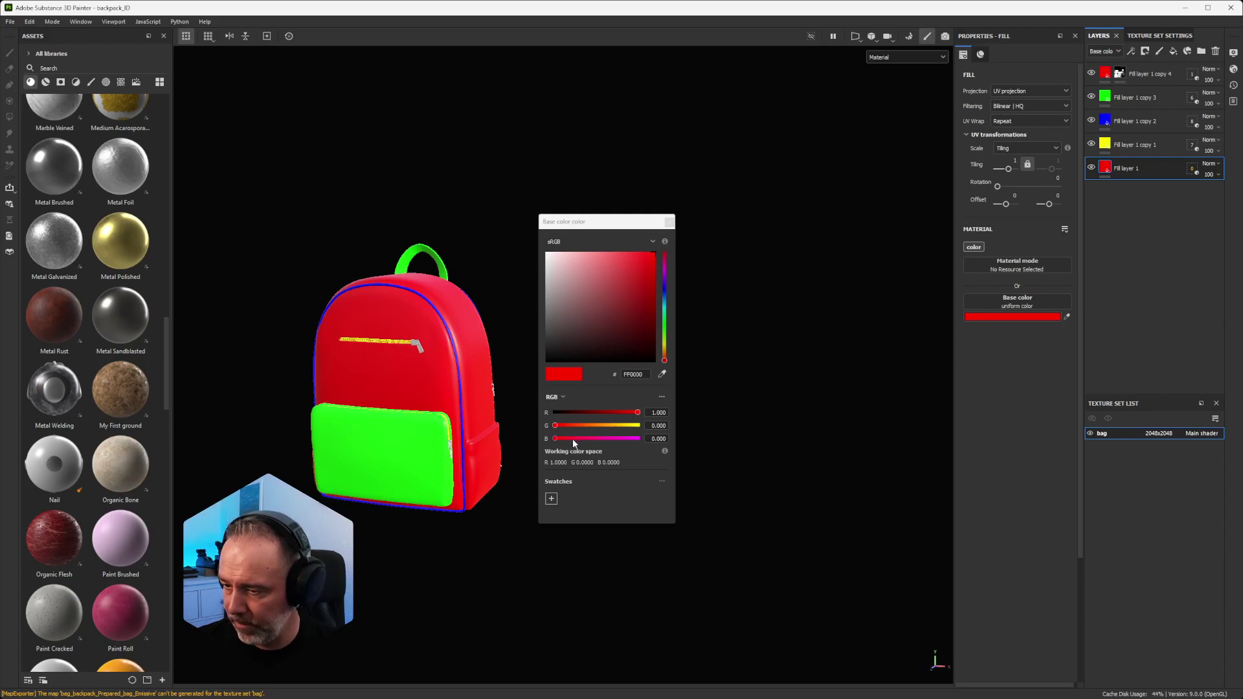
{"action": "left_click_drag", "start_coordinate": [573, 439], "coordinate": [639, 438]}
{"action": "left_click", "coordinate": [669, 223]}
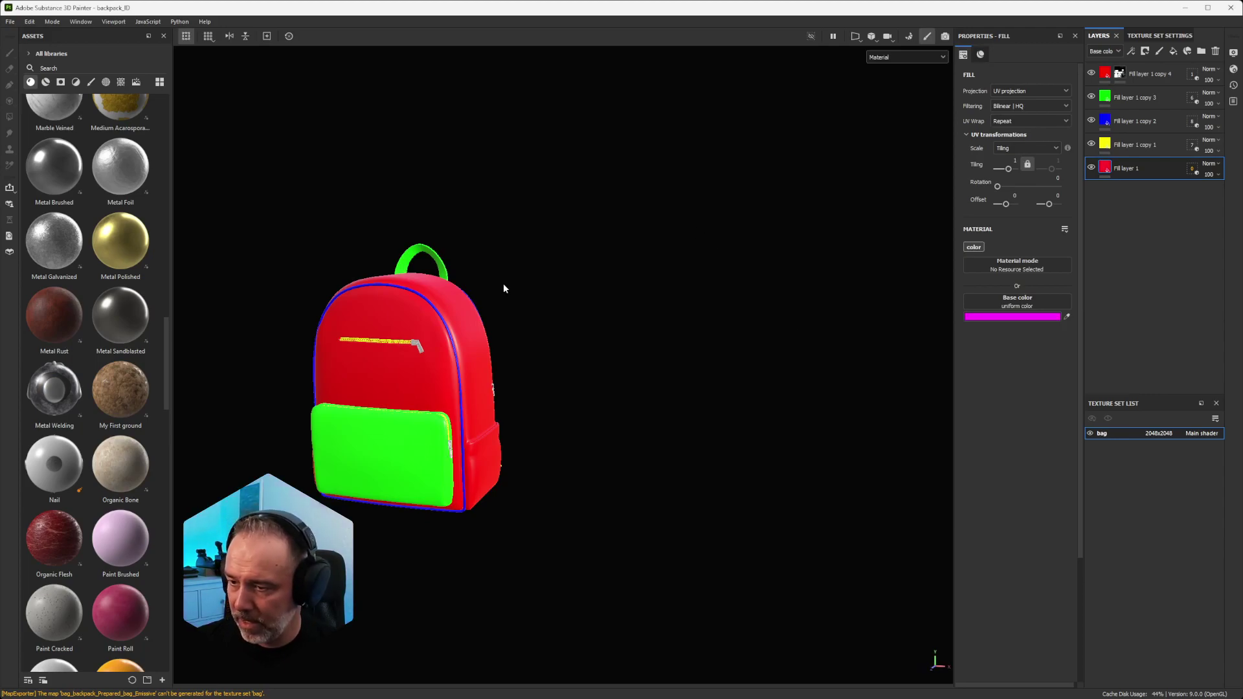
Step: Include the slider heads and pull tabs of the upper front zipper and front pocket zipper in Fill layer 1's geometry mask
{"action": "scroll", "coordinate": [424, 343], "scroll_direction": "up", "scroll_amount": 5}
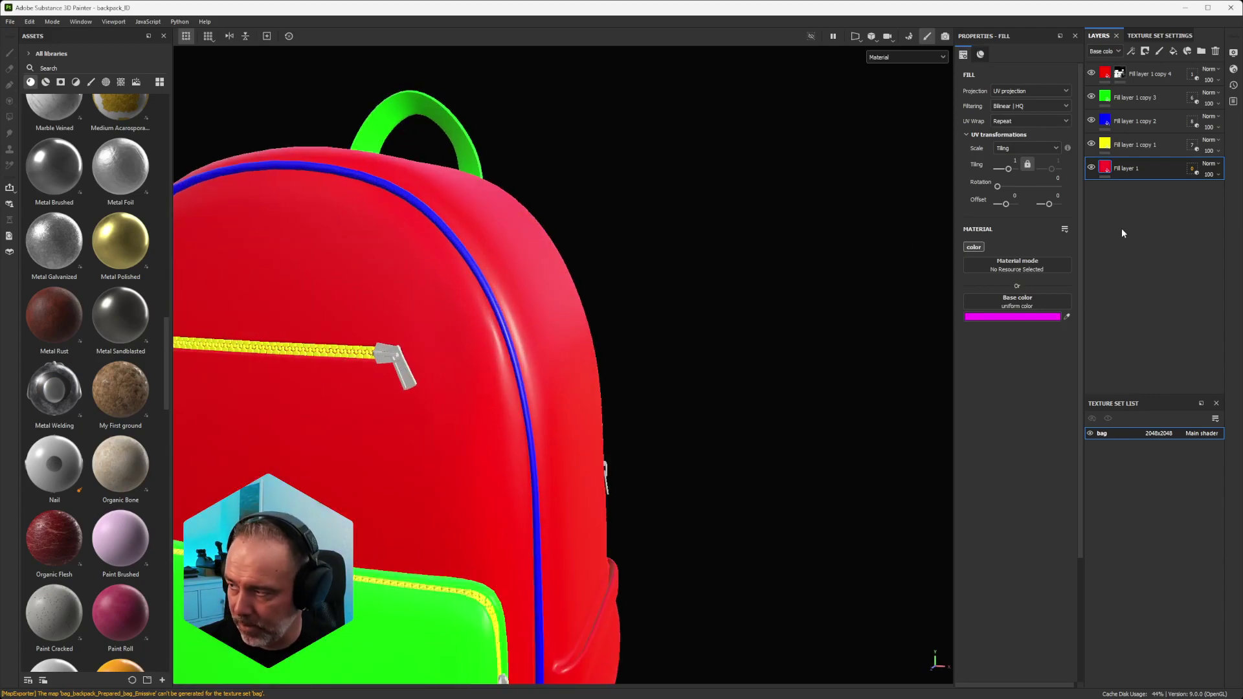
{"action": "left_click", "coordinate": [1192, 168]}
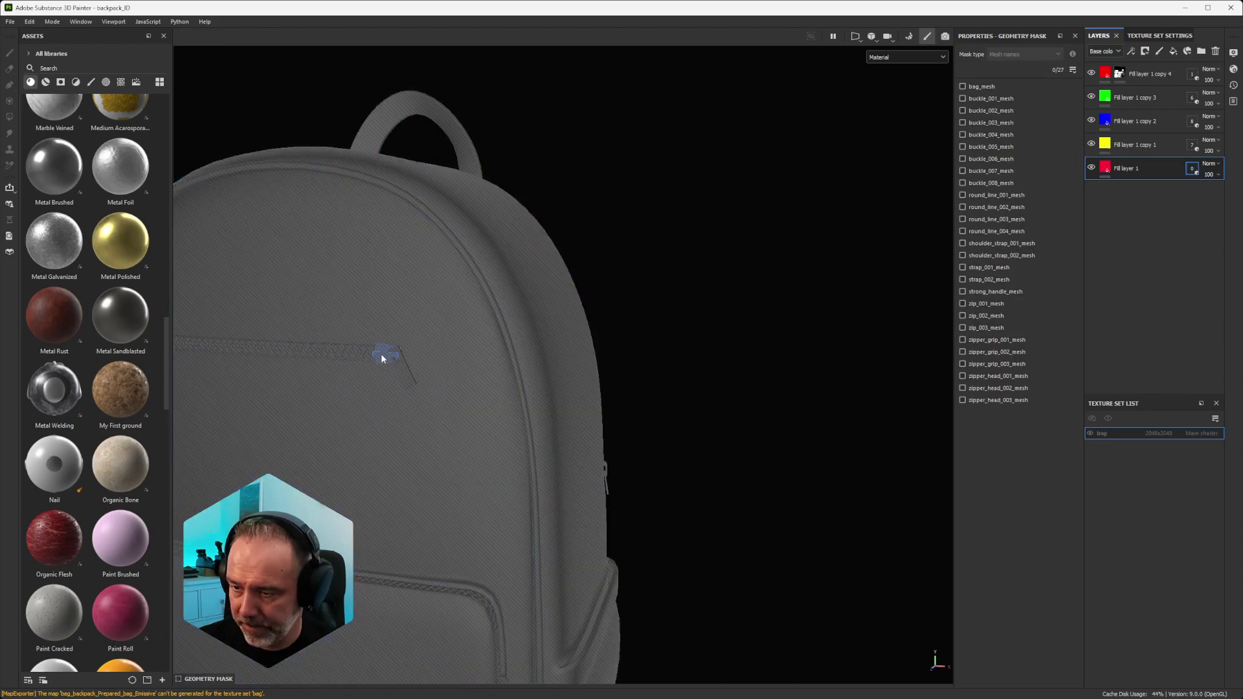
{"action": "left_click", "coordinate": [382, 358]}
{"action": "left_click", "coordinate": [406, 377]}
{"action": "middle_click_drag", "start_coordinate": [522, 480], "coordinate": [549, 397], "text": "alt"}
{"action": "left_click_drag", "start_coordinate": [549, 396], "coordinate": [491, 414], "text": "alt"}
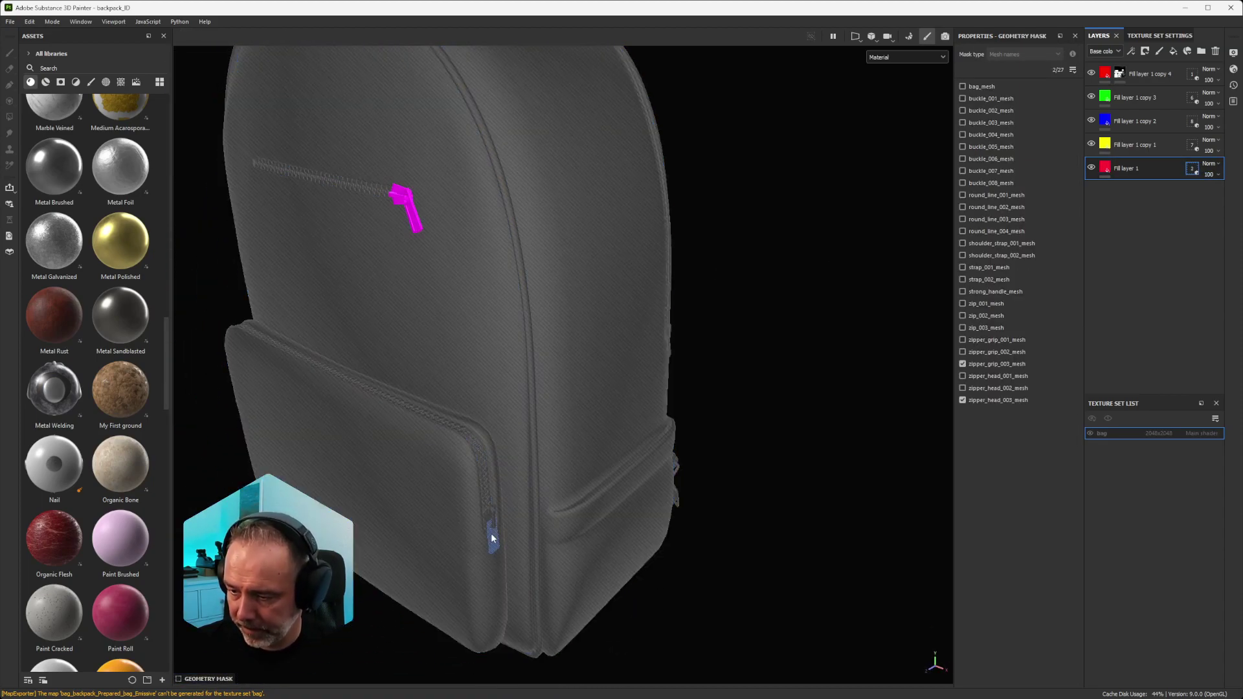
{"action": "left_click", "coordinate": [494, 521]}
{"action": "left_click", "coordinate": [492, 538]}
Step: Add the main compartment's side zipper head and grip to Fill layer 1's geometry mask and return to the layer's fill
{"action": "left_click_drag", "start_coordinate": [492, 538], "coordinate": [633, 188], "text": "alt"}
{"action": "left_click", "coordinate": [588, 249]}
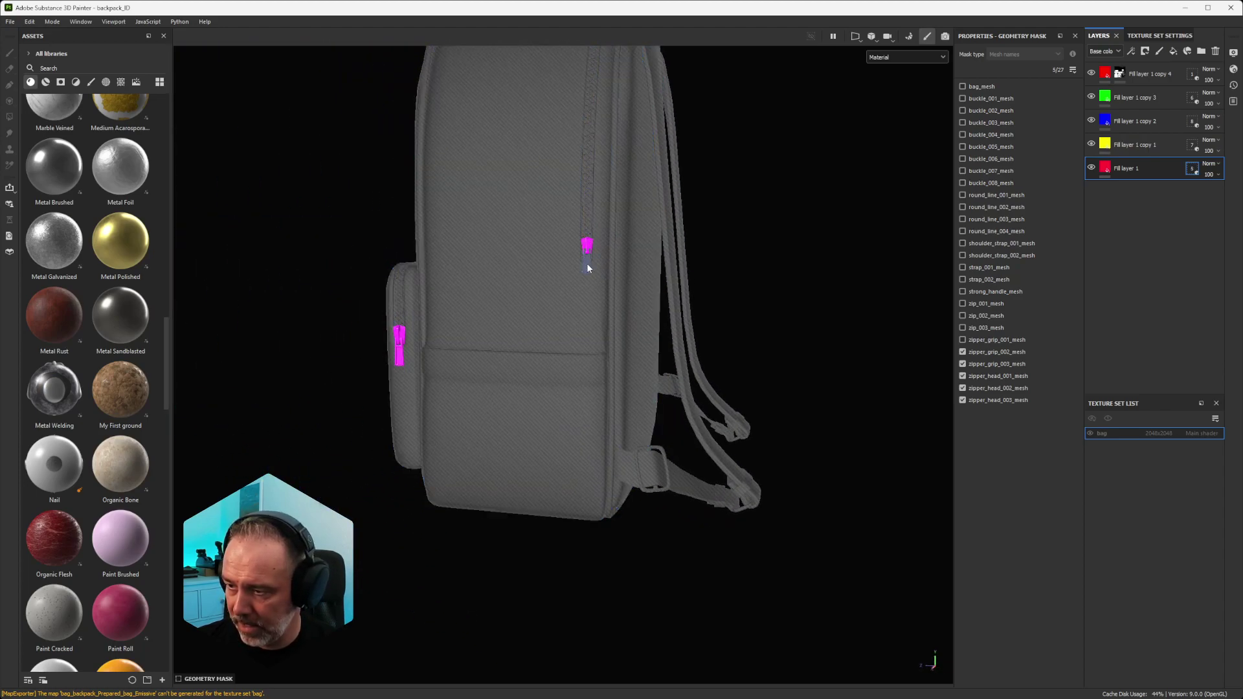
{"action": "left_click", "coordinate": [588, 266]}
{"action": "left_click_drag", "start_coordinate": [569, 255], "coordinate": [907, 280], "text": "alt"}
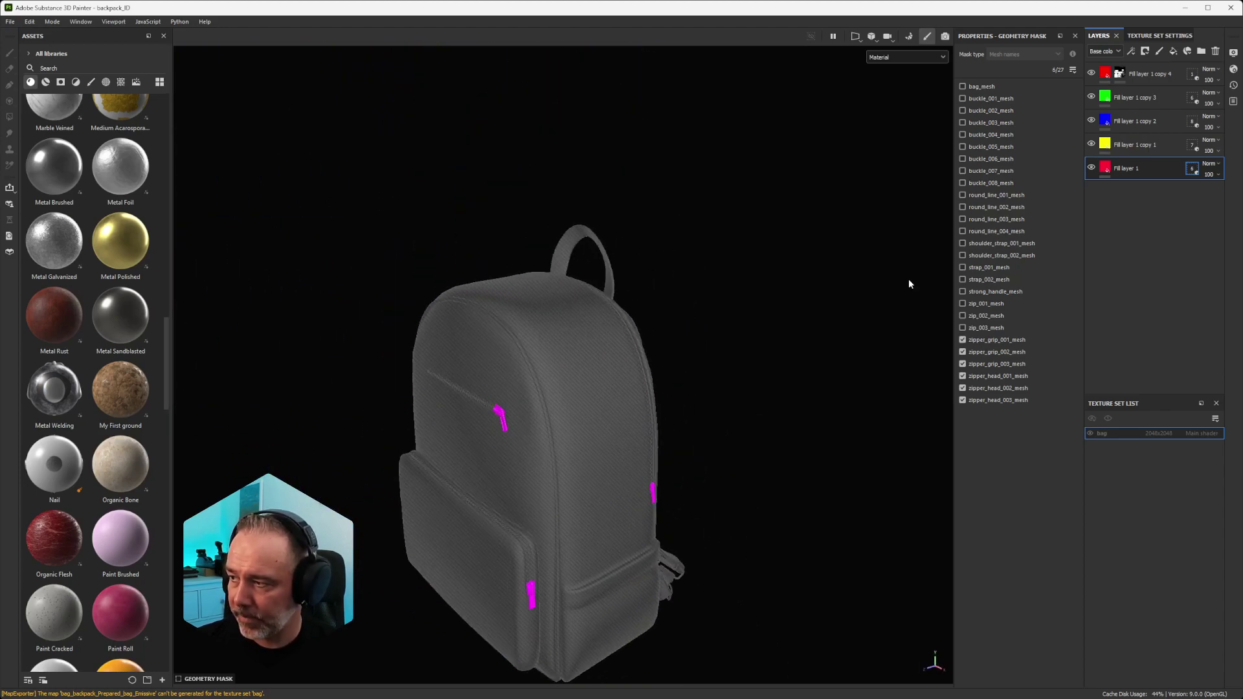
{"action": "left_click", "coordinate": [1106, 169]}
{"action": "scroll", "coordinate": [616, 419], "scroll_direction": "down", "scroll_amount": 3}
{"action": "middle_click_drag", "start_coordinate": [616, 418], "coordinate": [613, 318], "text": "alt"}
{"action": "left_click_drag", "start_coordinate": [719, 344], "coordinate": [714, 351], "text": "alt"}
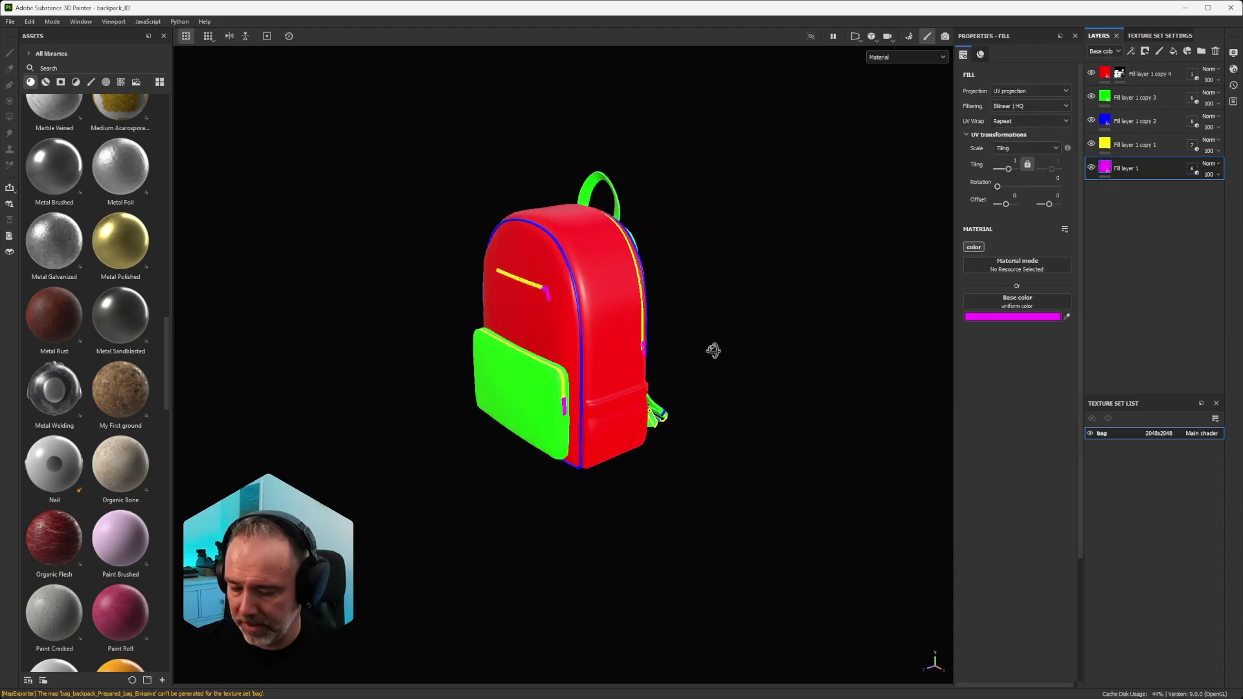
Step: View the backpack in the base color channel alone to examine the flat ID colors, and return to the material display
{"action": "left_click", "coordinate": [940, 57]}
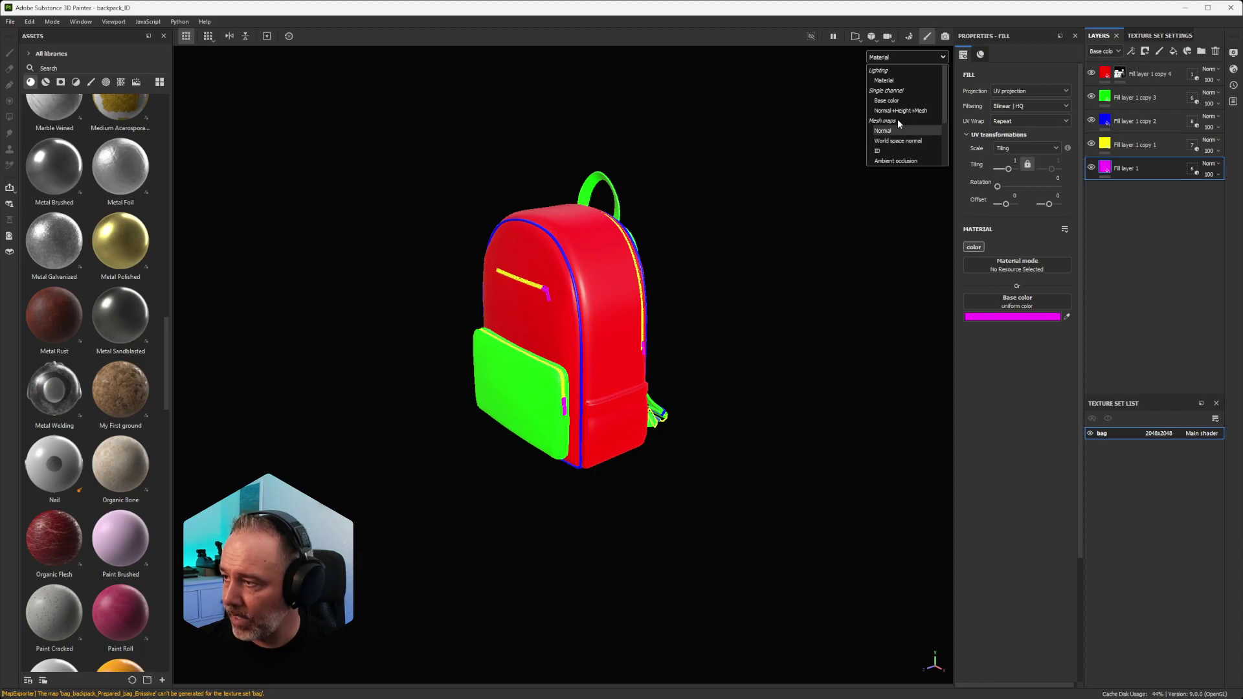
{"action": "scroll", "coordinate": [905, 84], "scroll_direction": "down", "scroll_amount": 3}
{"action": "scroll", "coordinate": [901, 101], "scroll_direction": "up", "scroll_amount": 3}
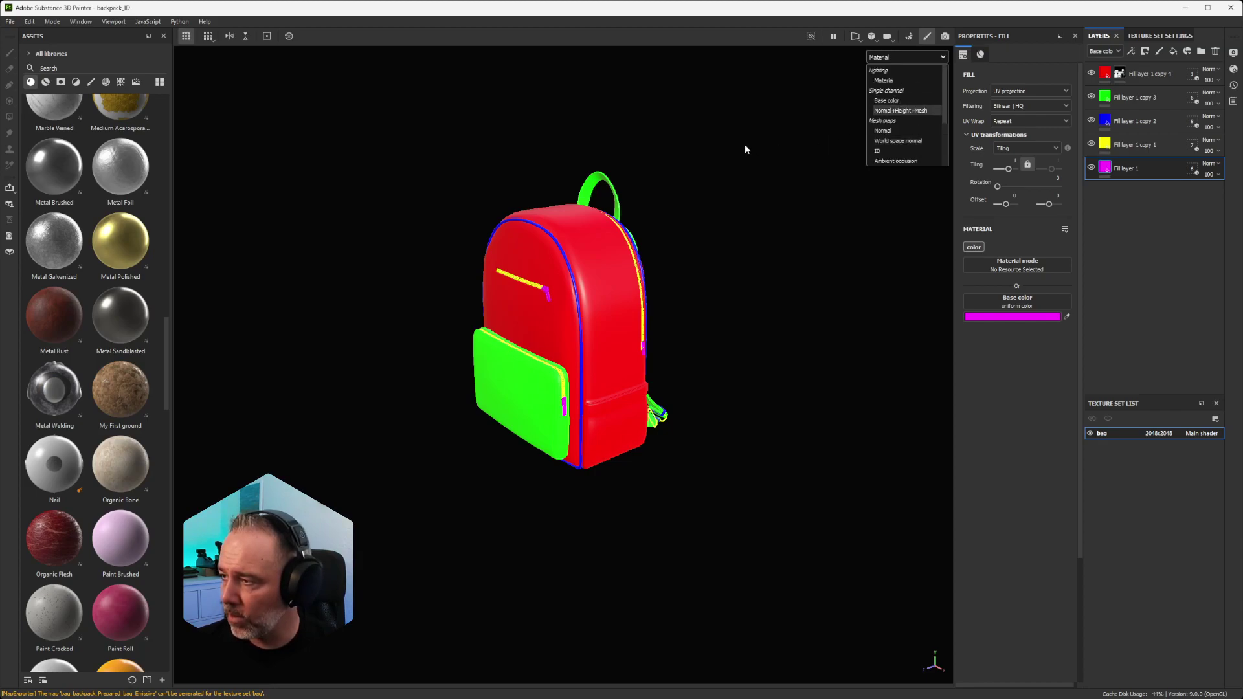
{"action": "left_click", "coordinate": [744, 145]}
{"action": "key", "text": "c"}
{"action": "scroll", "coordinate": [650, 274], "scroll_direction": "up", "scroll_amount": 3}
{"action": "left_click_drag", "start_coordinate": [458, 283], "coordinate": [565, 266], "text": "alt"}
{"action": "middle_click_drag", "start_coordinate": [565, 267], "coordinate": [556, 323], "text": "alt"}
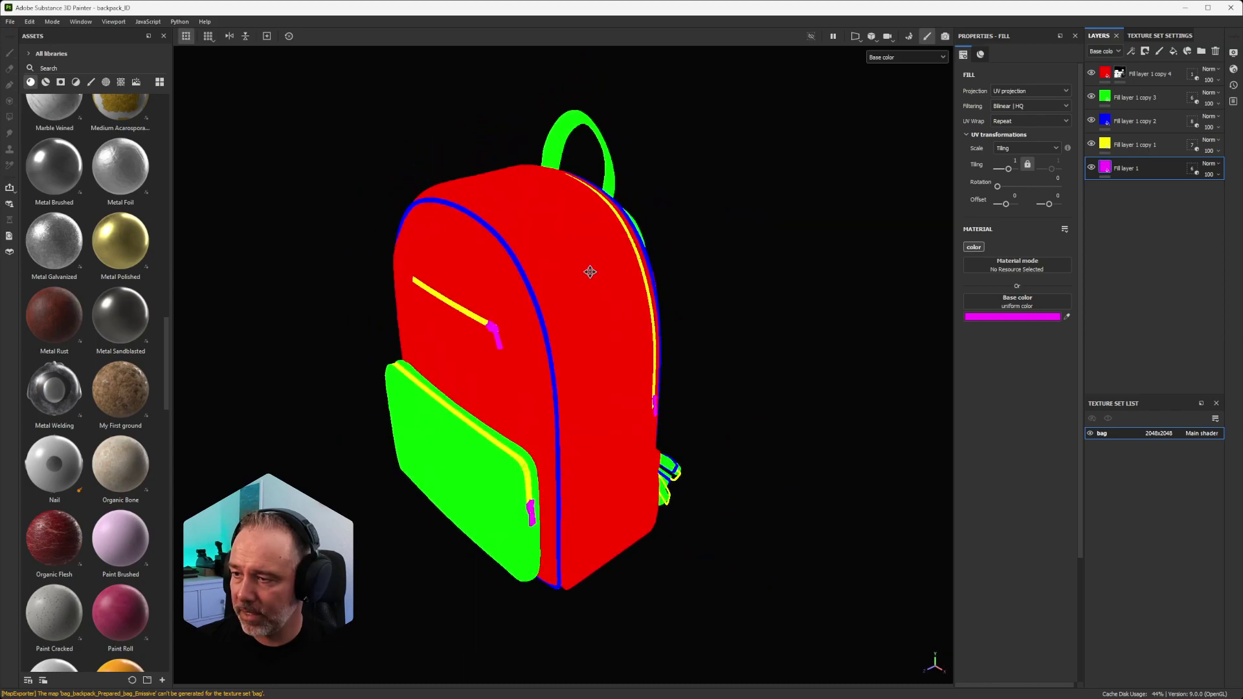
{"action": "left_click_drag", "start_coordinate": [591, 272], "coordinate": [641, 260], "text": "alt"}
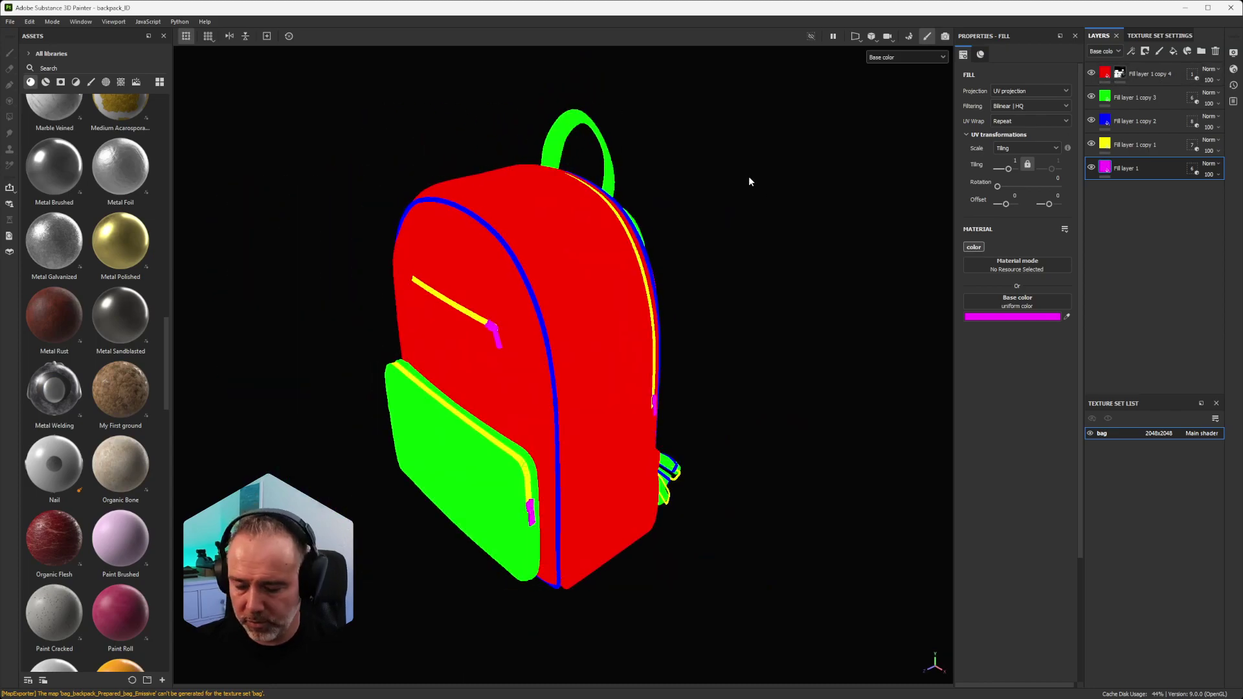
{"action": "key", "text": "m"}
{"action": "scroll", "coordinate": [580, 222], "scroll_direction": "up", "scroll_amount": 2}
{"action": "scroll", "coordinate": [580, 222], "scroll_direction": "down", "scroll_amount": 3}
{"action": "left_click_drag", "start_coordinate": [572, 292], "coordinate": [618, 258], "text": "alt"}
{"action": "scroll", "coordinate": [643, 294], "scroll_direction": "up", "scroll_amount": 3}
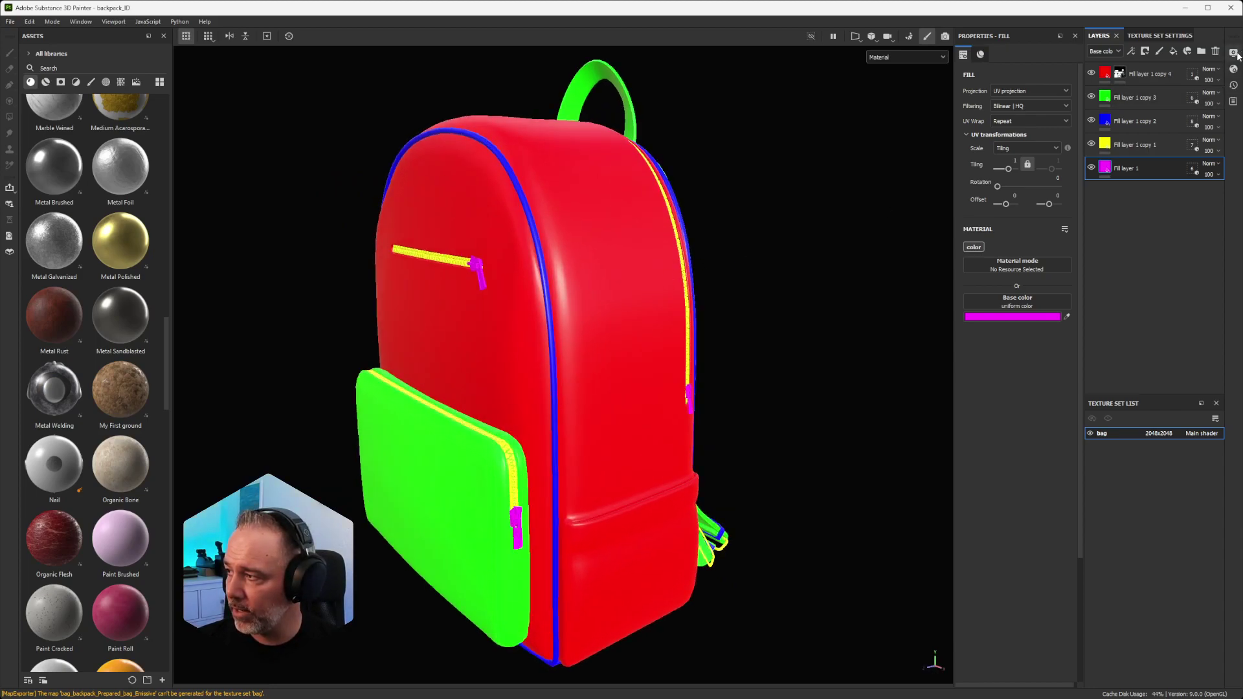
Step: Show the bag's texture set settings with its channels and mesh map slots
{"action": "left_click", "coordinate": [1159, 36]}
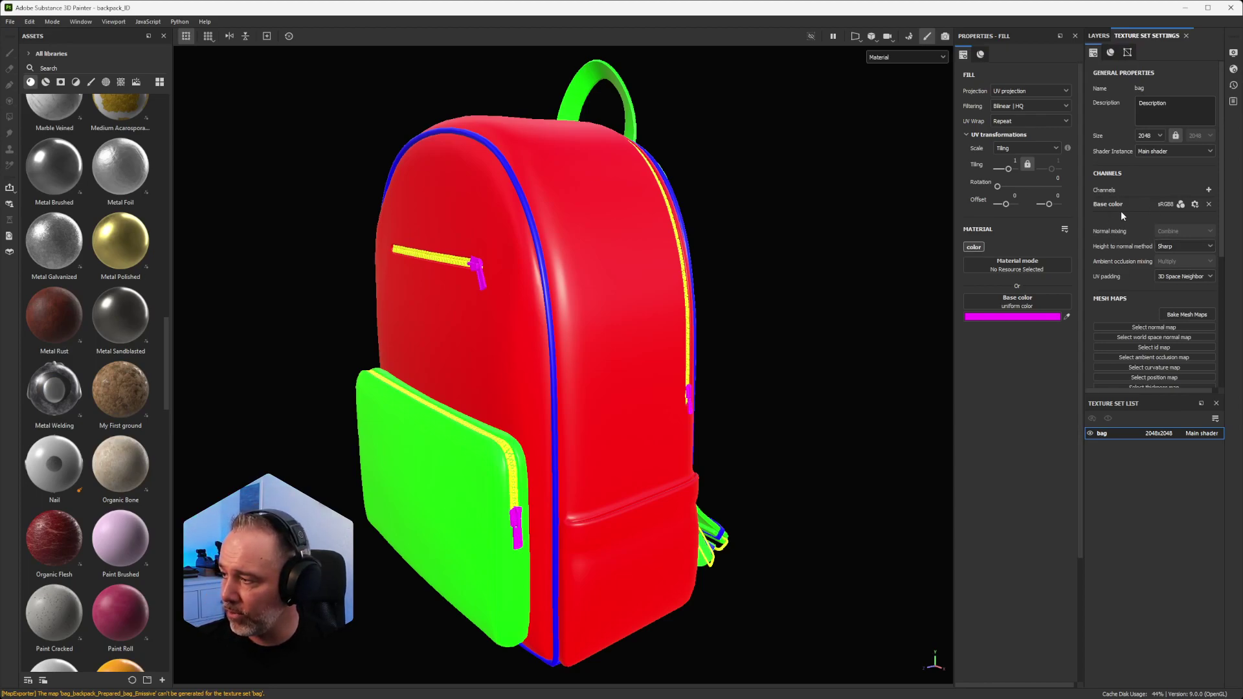
{"action": "scroll", "coordinate": [588, 294], "scroll_direction": "down", "scroll_amount": 3}
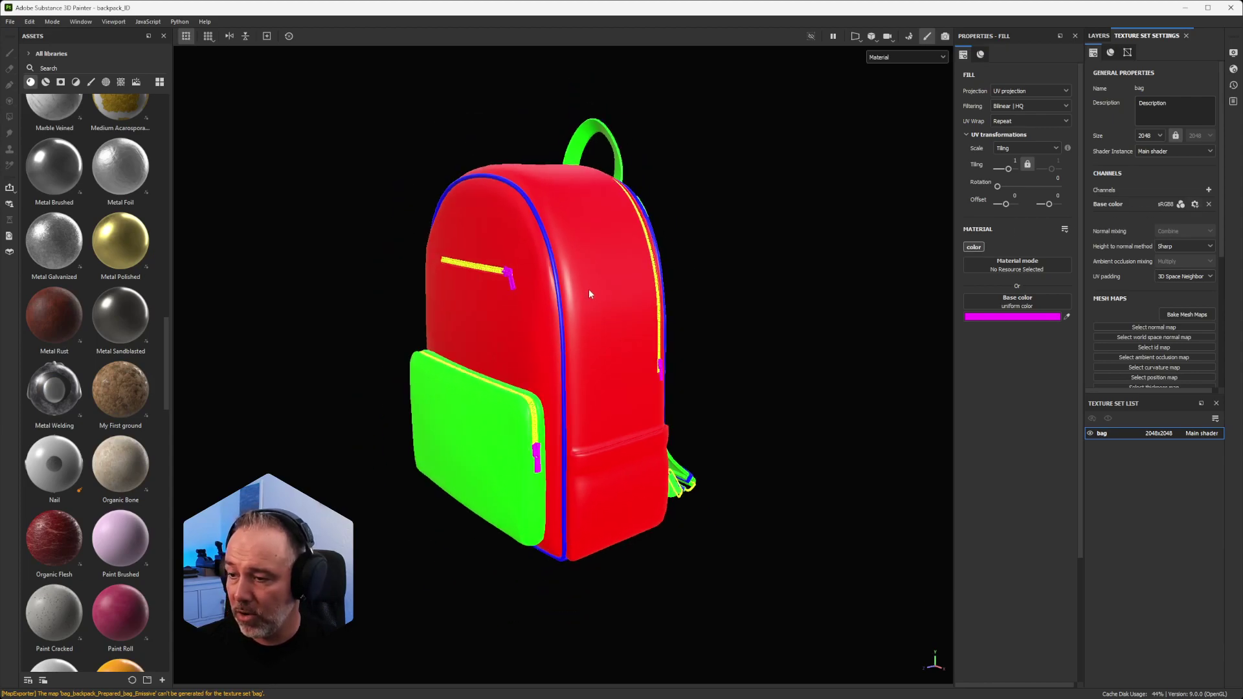
{"action": "left_click_drag", "start_coordinate": [595, 354], "coordinate": [605, 388], "text": "alt"}
{"action": "scroll", "coordinate": [609, 385], "scroll_direction": "up", "scroll_amount": 2}
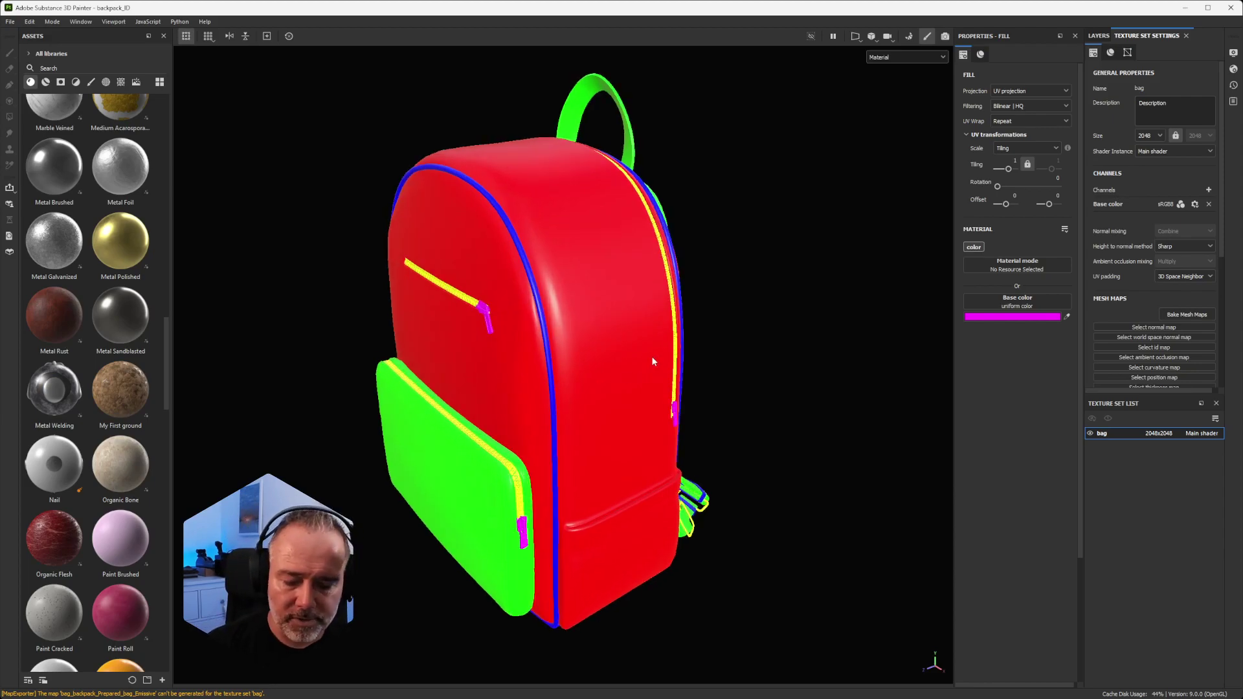
Step: Review the list of exports, export the bag's textures, and open the output directory
{"action": "key", "text": "ctrl+shift+e"}
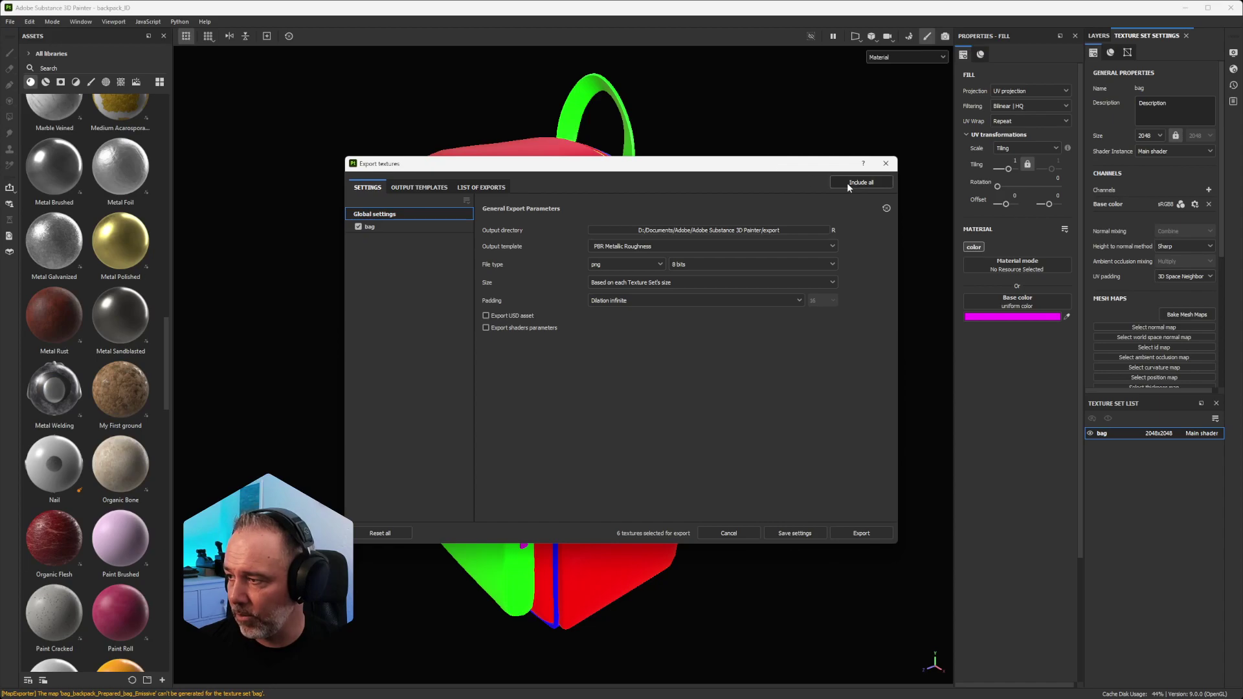
{"action": "left_click_drag", "start_coordinate": [669, 169], "coordinate": [621, 178]}
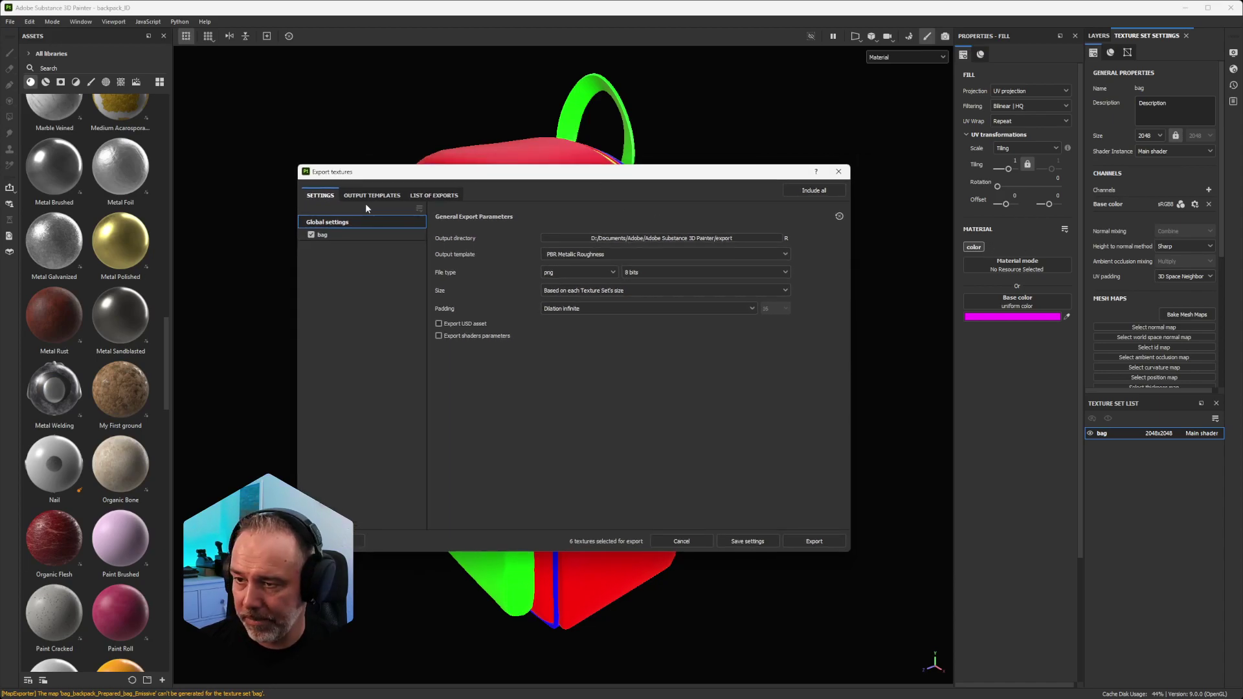
{"action": "left_click", "coordinate": [373, 194]}
{"action": "left_click", "coordinate": [434, 195]}
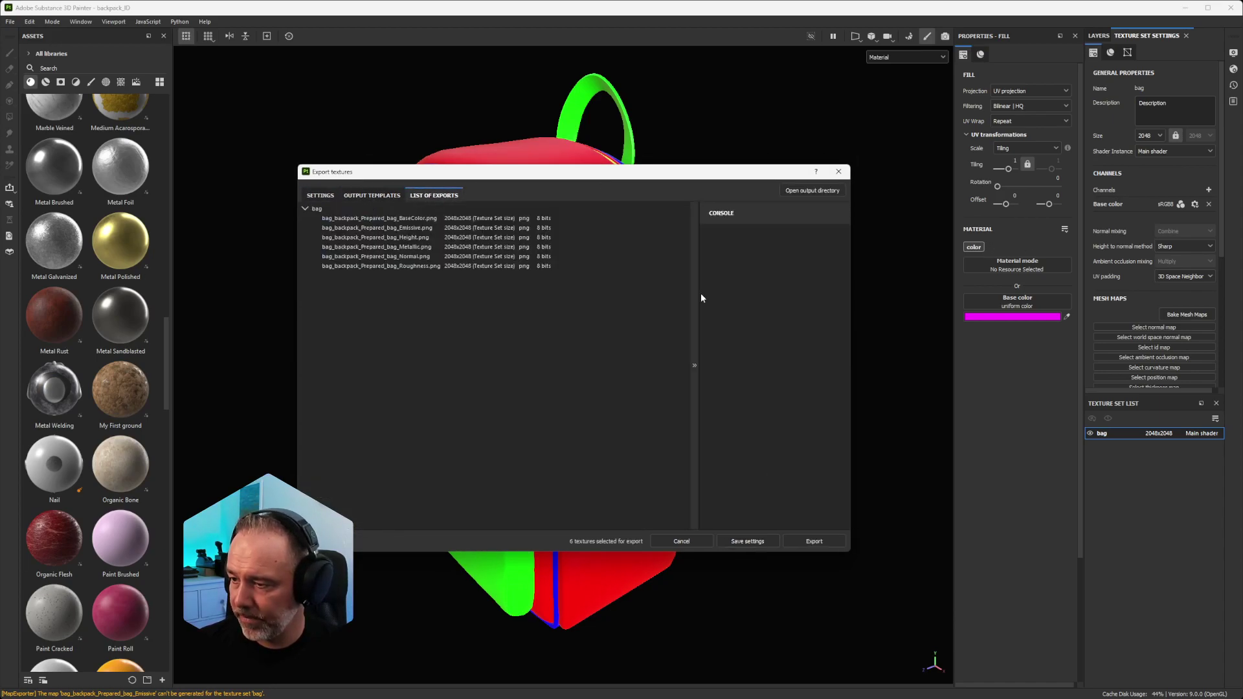
{"action": "left_click", "coordinate": [811, 544]}
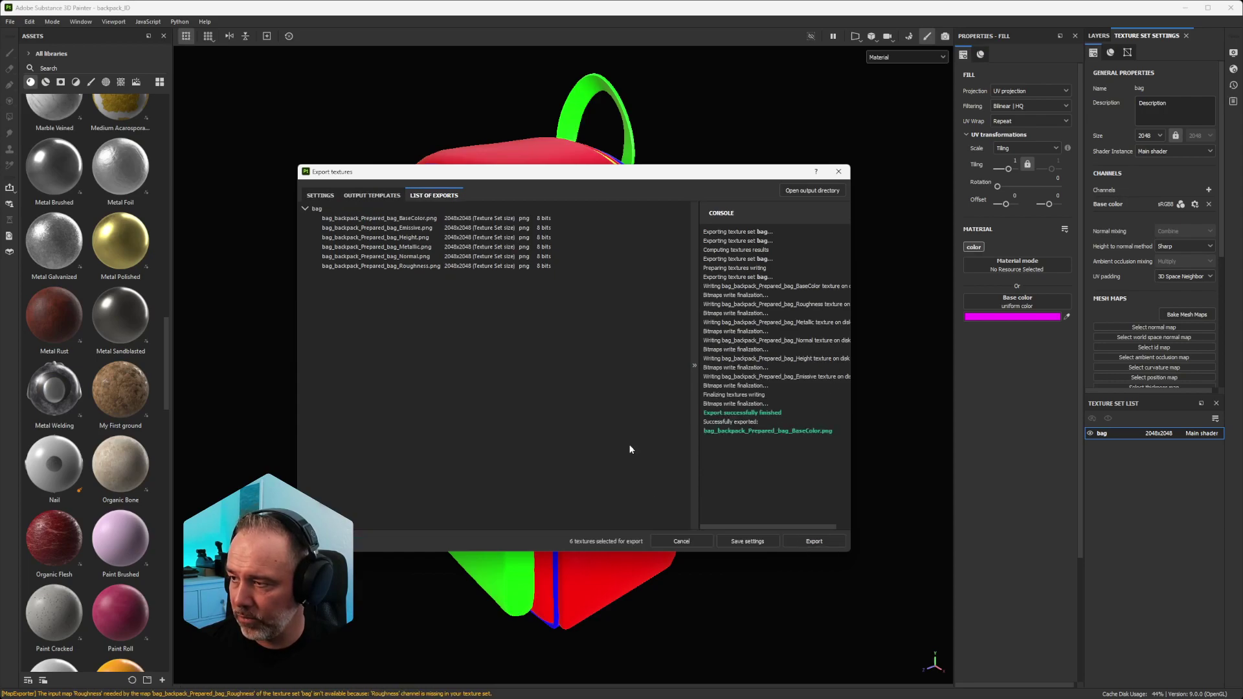
{"action": "left_click", "coordinate": [815, 191]}
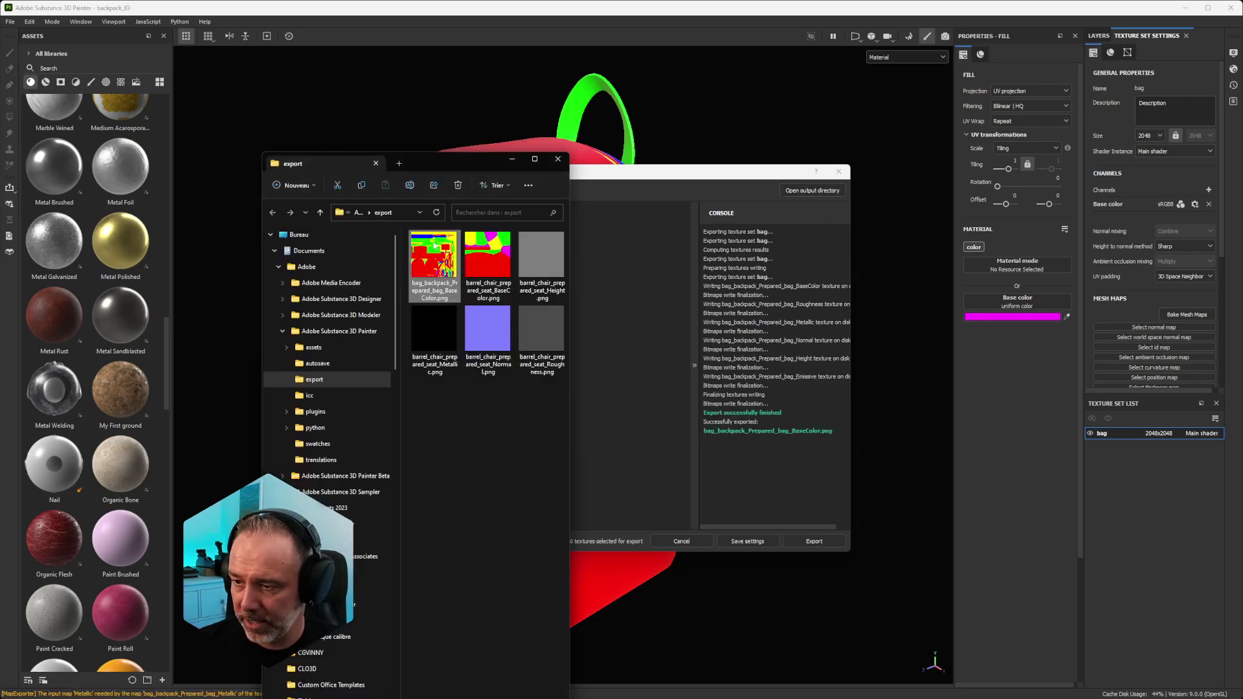
{"action": "left_click_drag", "start_coordinate": [447, 165], "coordinate": [446, 131]}
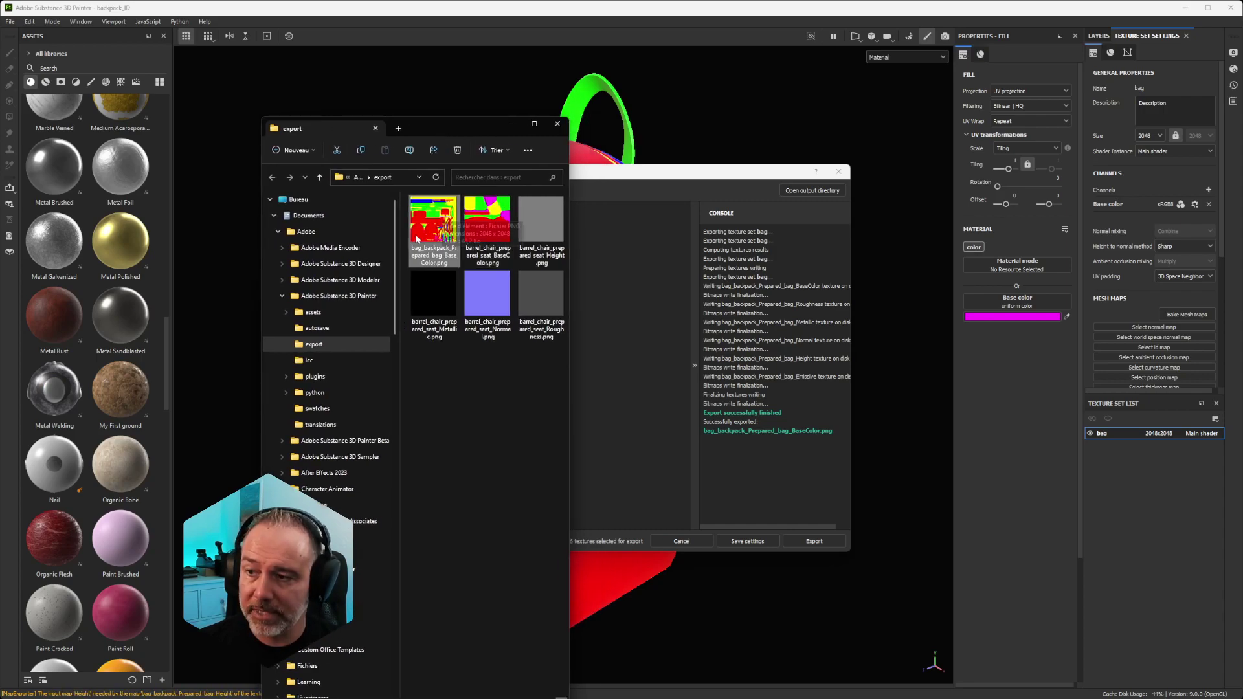
{"action": "left_click", "coordinate": [837, 173]}
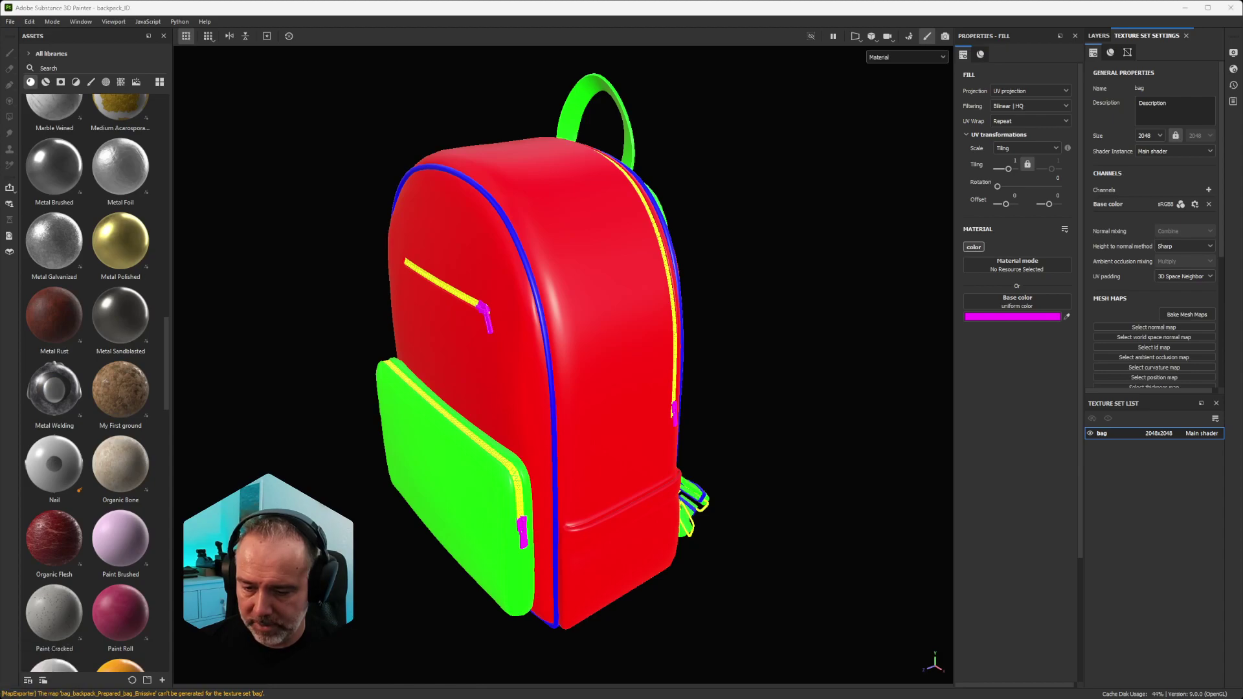
Step: Import bag_backpack_Prepared_bag_BaseColor.png as a texture resource into the project backpack_ID
{"action": "mouse_move", "coordinate": [26, 698]}
{"action": "left_click", "coordinate": [22, 676]}
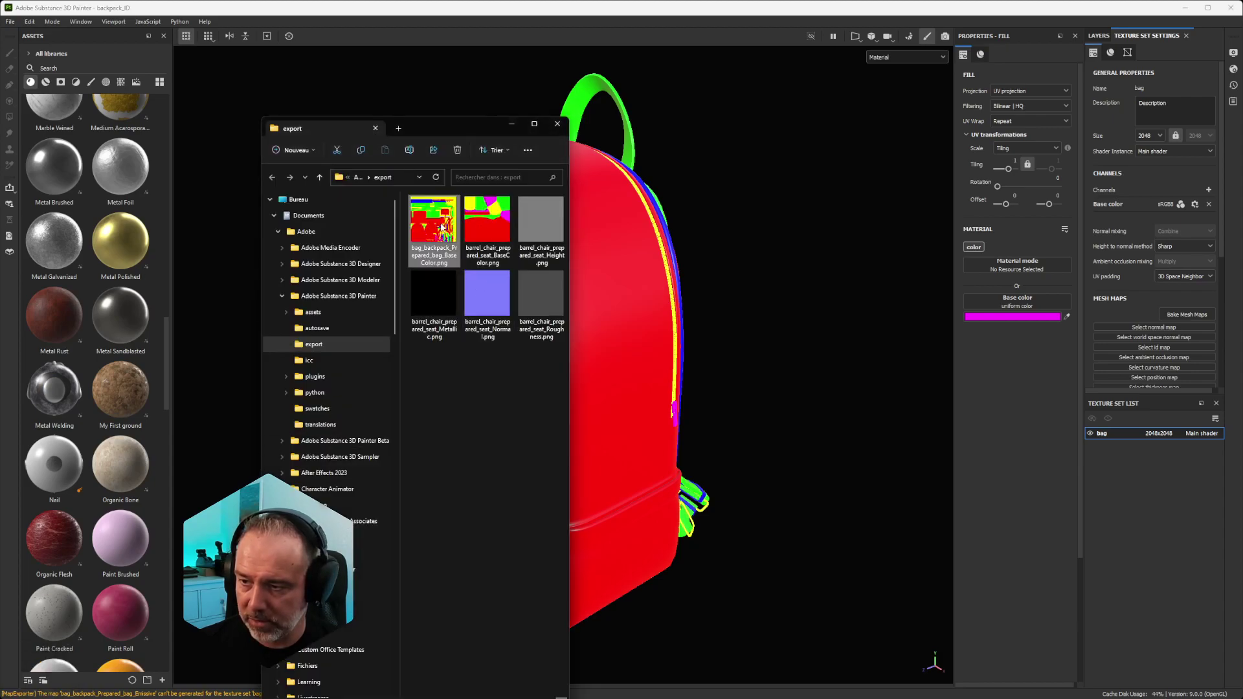
{"action": "left_click_drag", "start_coordinate": [432, 223], "coordinate": [76, 316]}
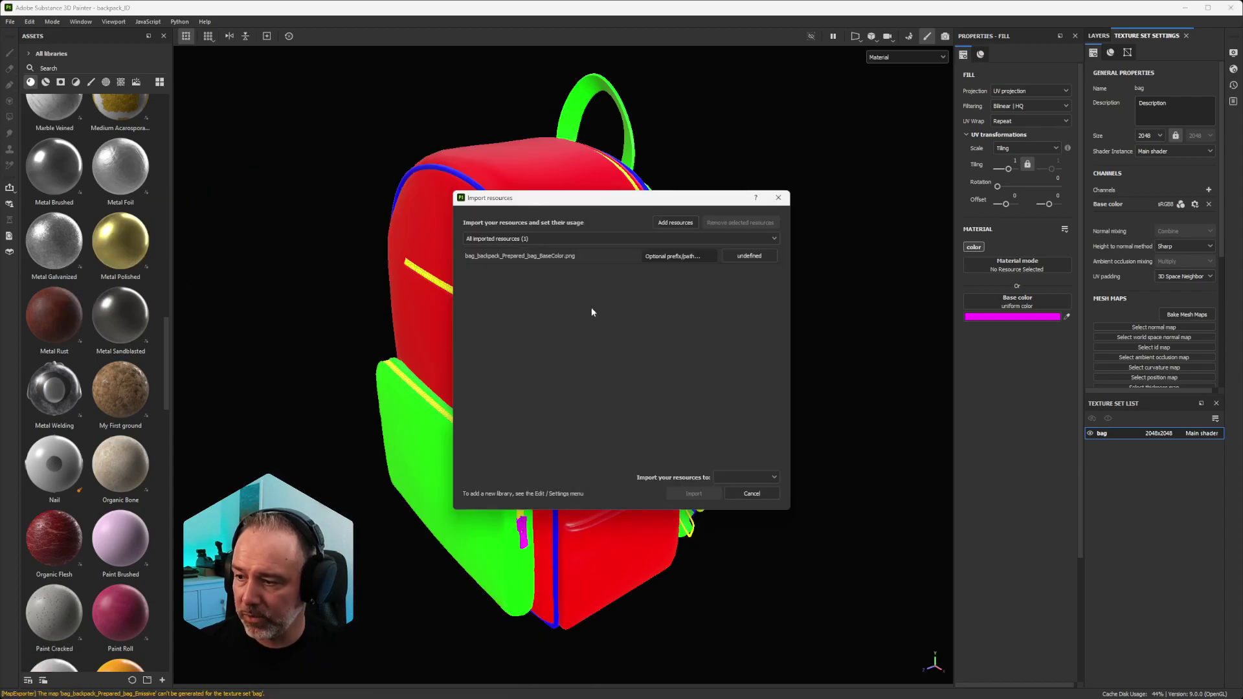
{"action": "left_click", "coordinate": [511, 124]}
{"action": "left_click", "coordinate": [749, 256]}
{"action": "left_click", "coordinate": [767, 294]}
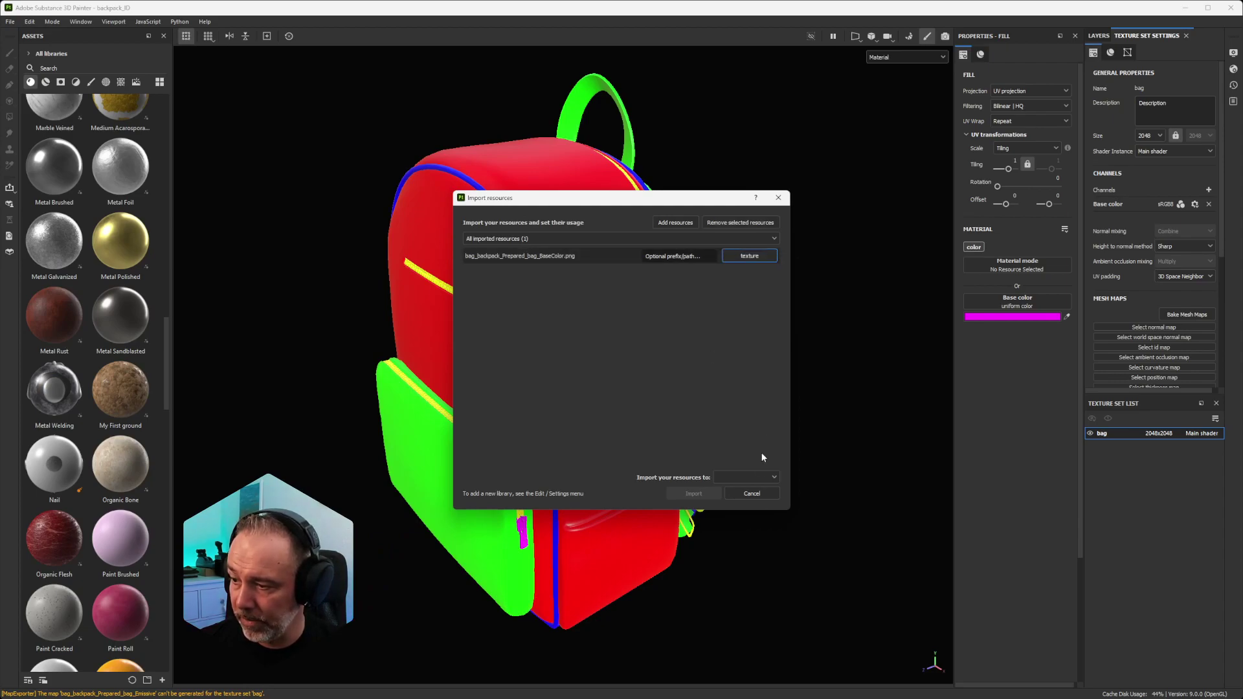
{"action": "left_click", "coordinate": [738, 478]}
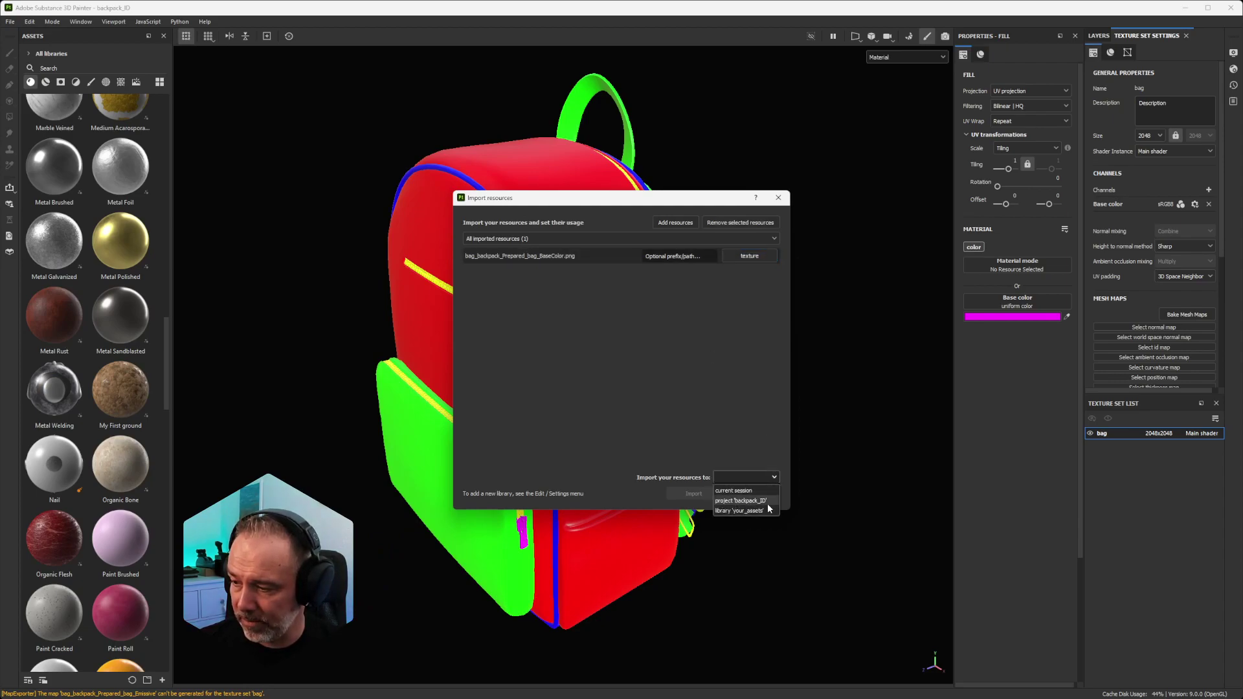
{"action": "left_click", "coordinate": [745, 501]}
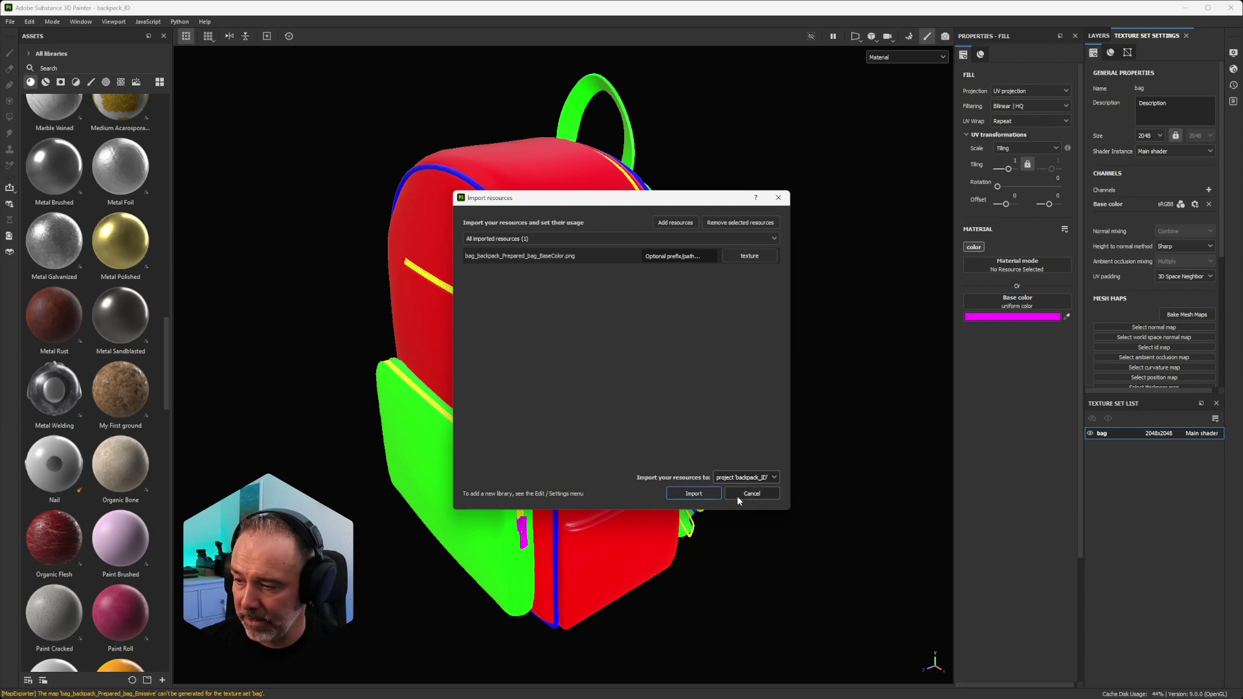
{"action": "left_click", "coordinate": [694, 494]}
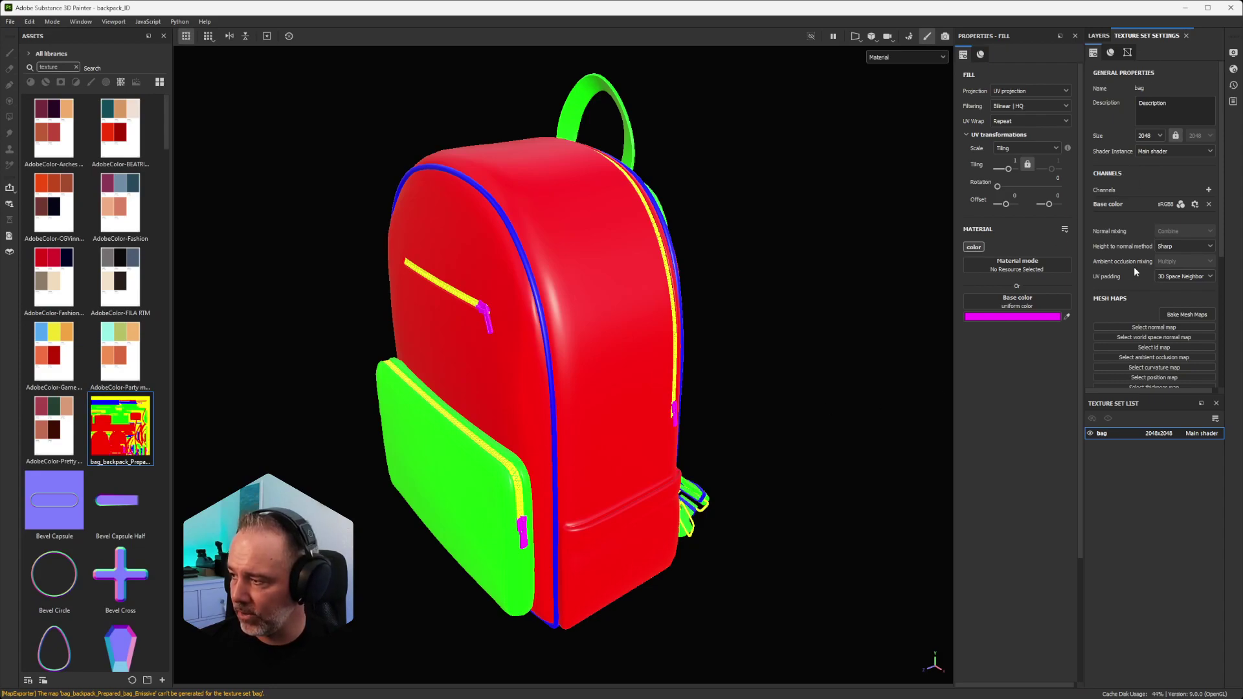
Step: Assign the imported bag_backpack_Prepared_bag_BaseColor texture as the bag's ID mesh map
{"action": "left_click", "coordinate": [1154, 347]}
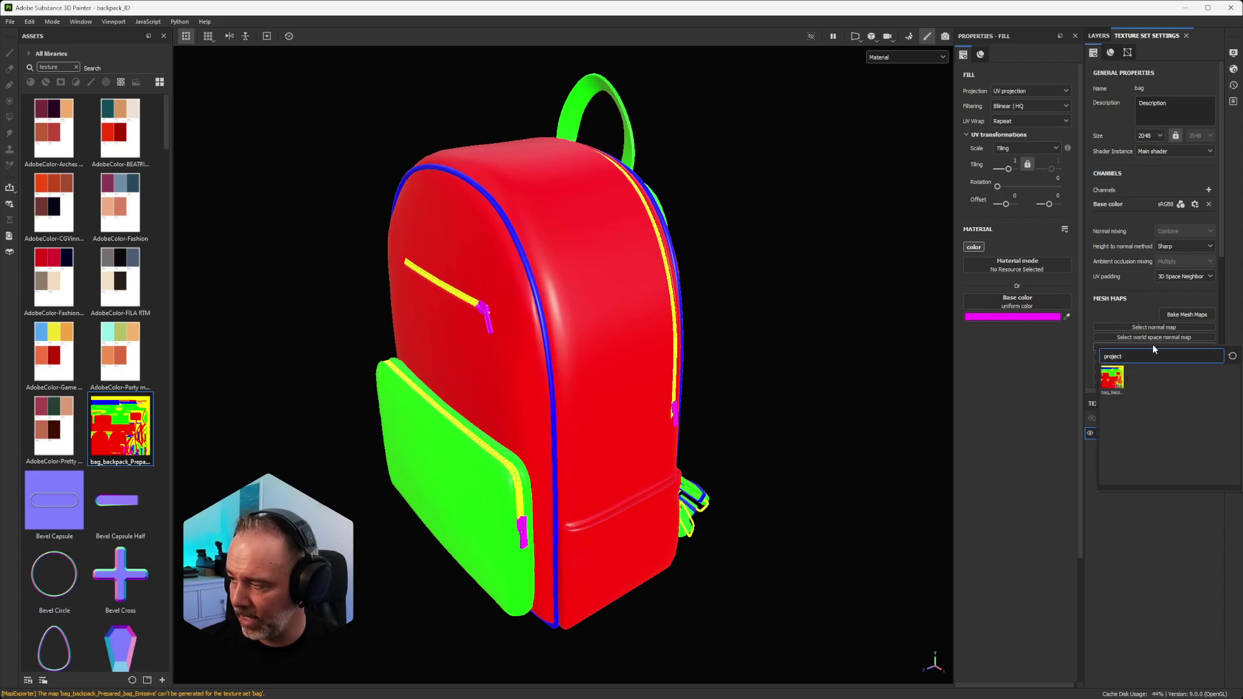
{"action": "left_click", "coordinate": [1112, 379]}
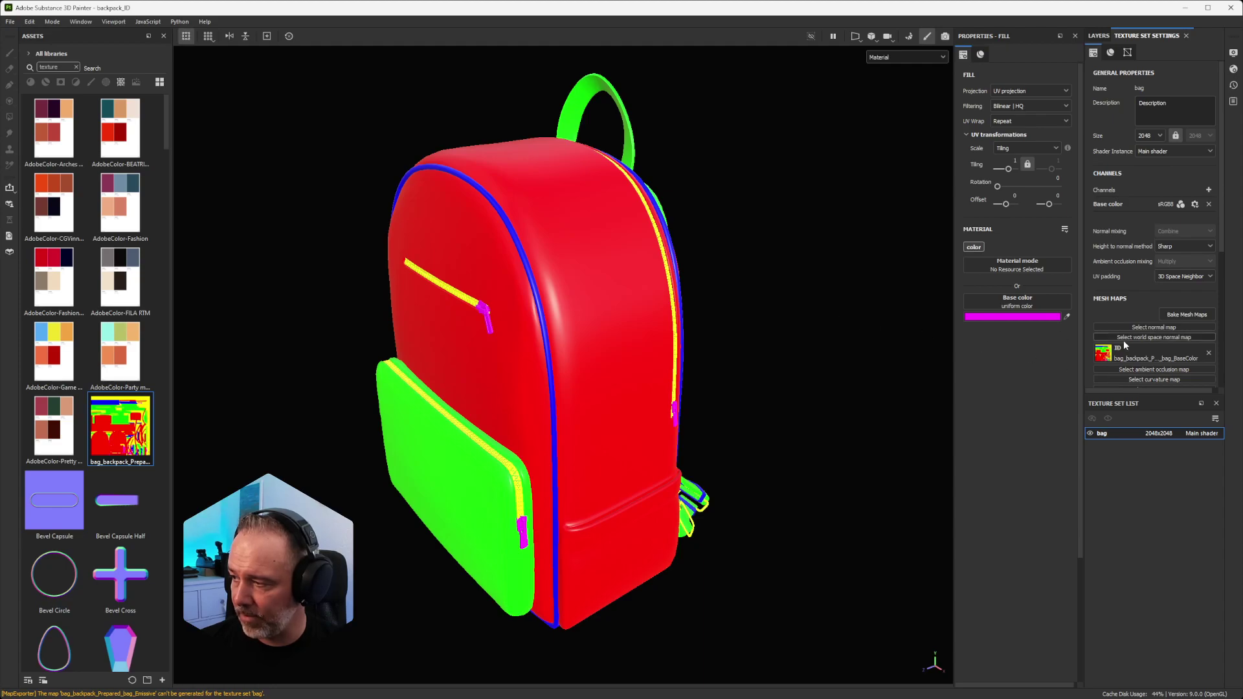
{"action": "mouse_move", "coordinate": [743, 335]}
{"action": "middle_mouse_down", "text": "alt"}
{"action": "mouse_move", "coordinate": [739, 352]}
{"action": "mouse_move", "coordinate": [737, 336]}
{"action": "middle_mouse_up", "text": "alt"}
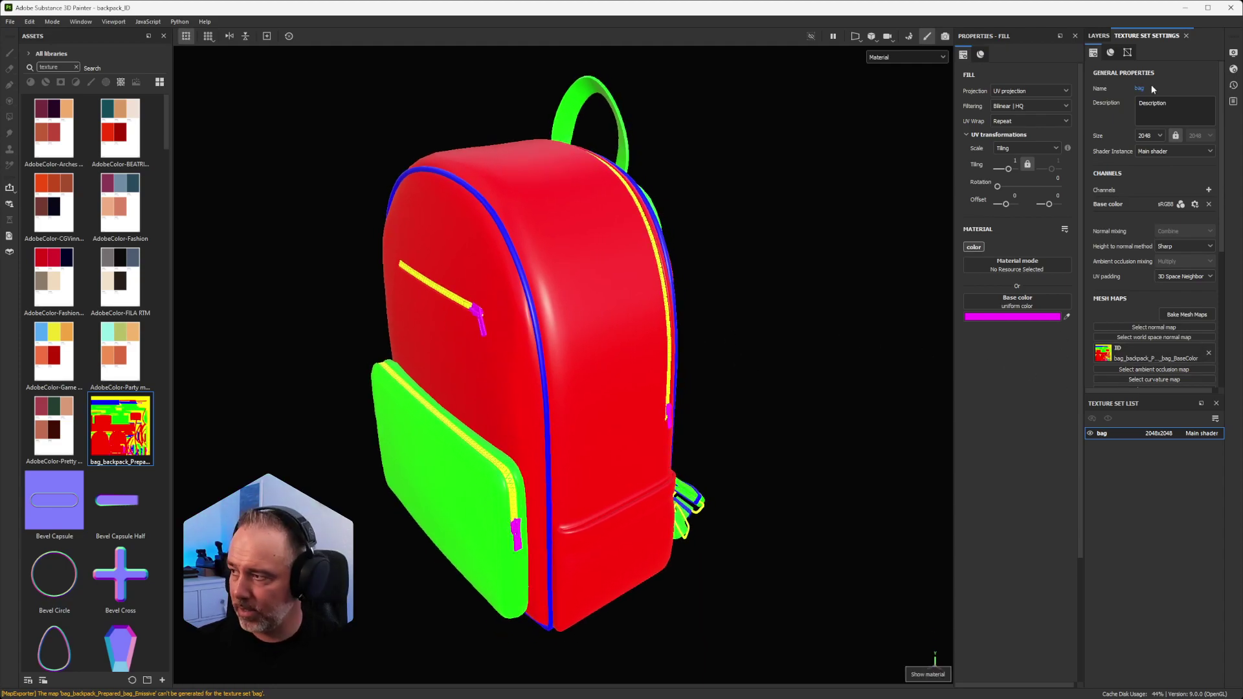
Step: Group all five colored fill layers into one folder and name it "ID reference"
{"action": "left_click", "coordinate": [1099, 36]}
{"action": "left_click", "coordinate": [1132, 72]}
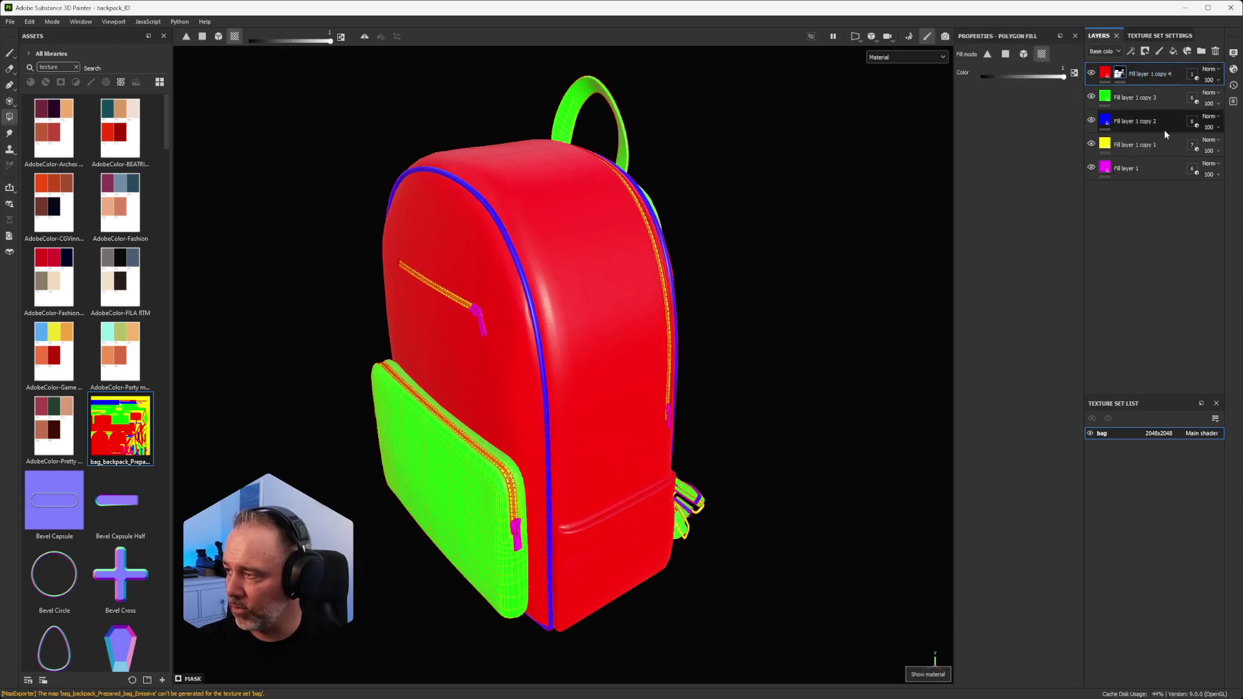
{"action": "left_click", "coordinate": [1155, 169], "text": "shift"}
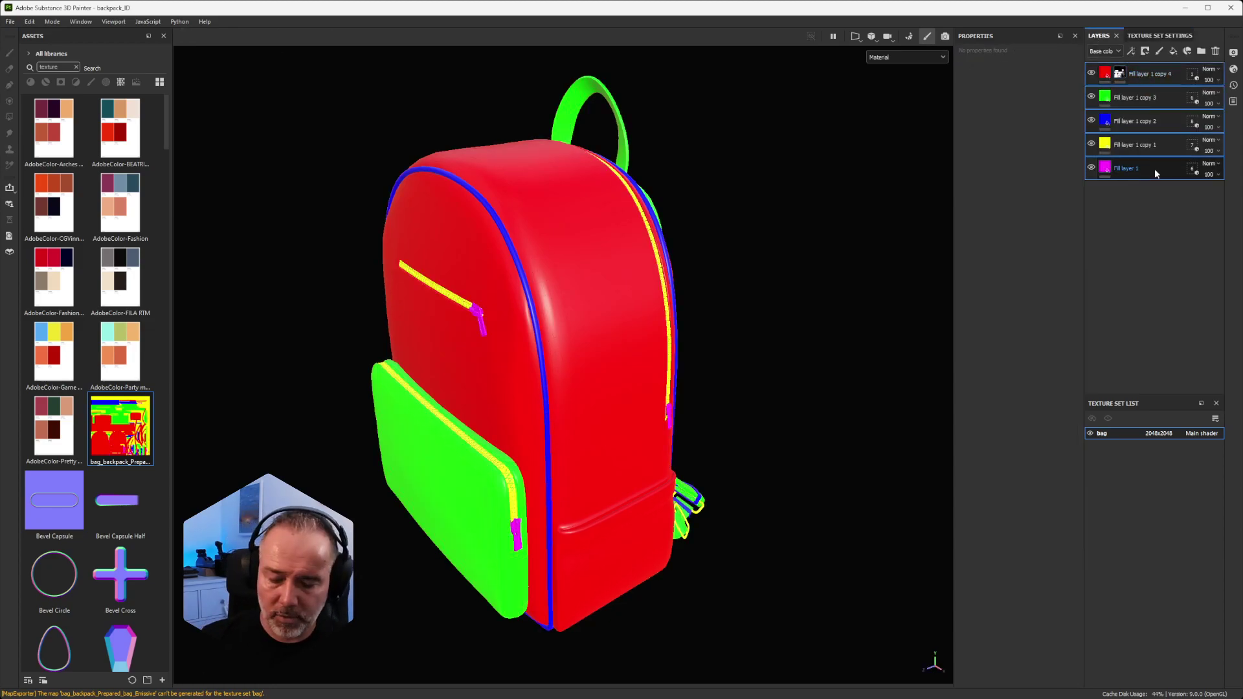
{"action": "key", "text": "ctrl+g"}
{"action": "double_click", "coordinate": [1138, 73]}
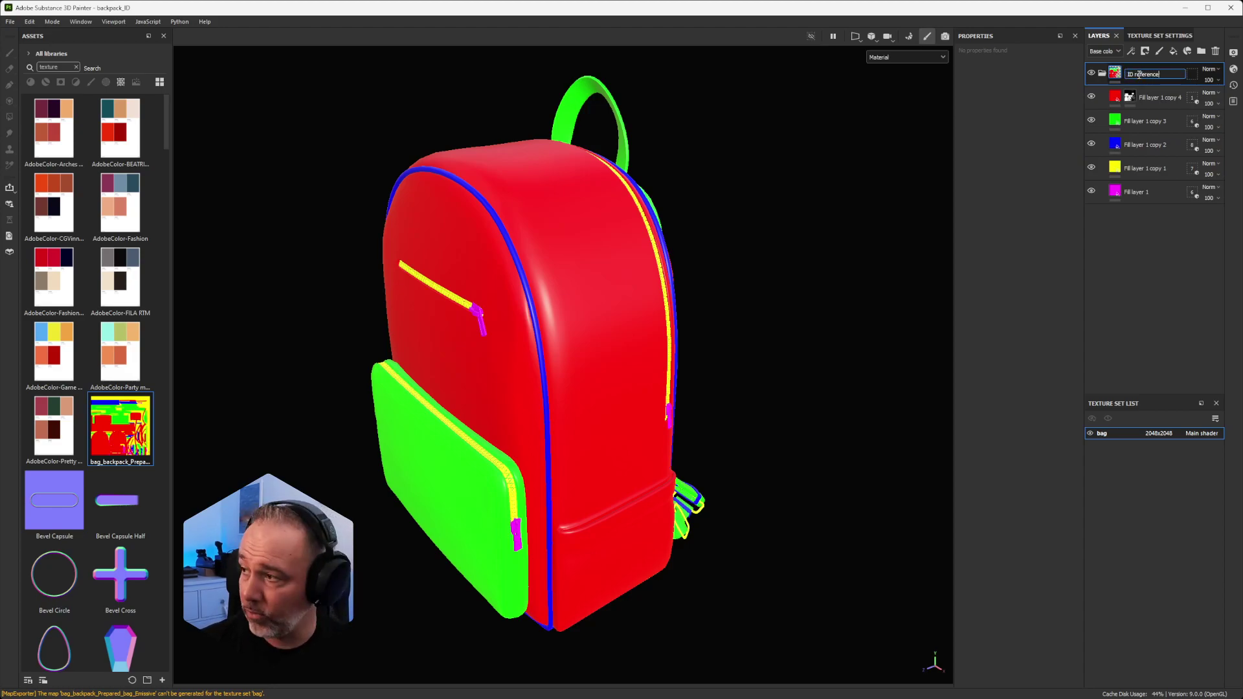
{"action": "key", "text": "Return"}
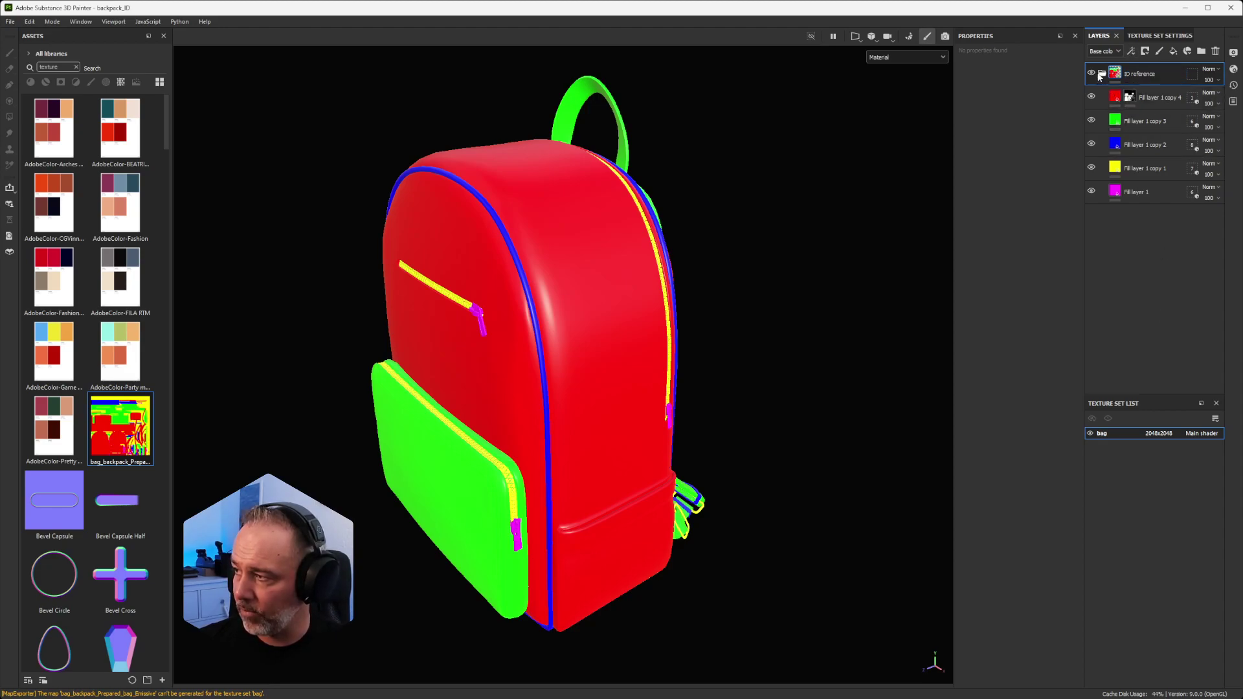
Step: Collapse the ID reference folder and hide it on the backpack
{"action": "left_click", "coordinate": [1101, 73]}
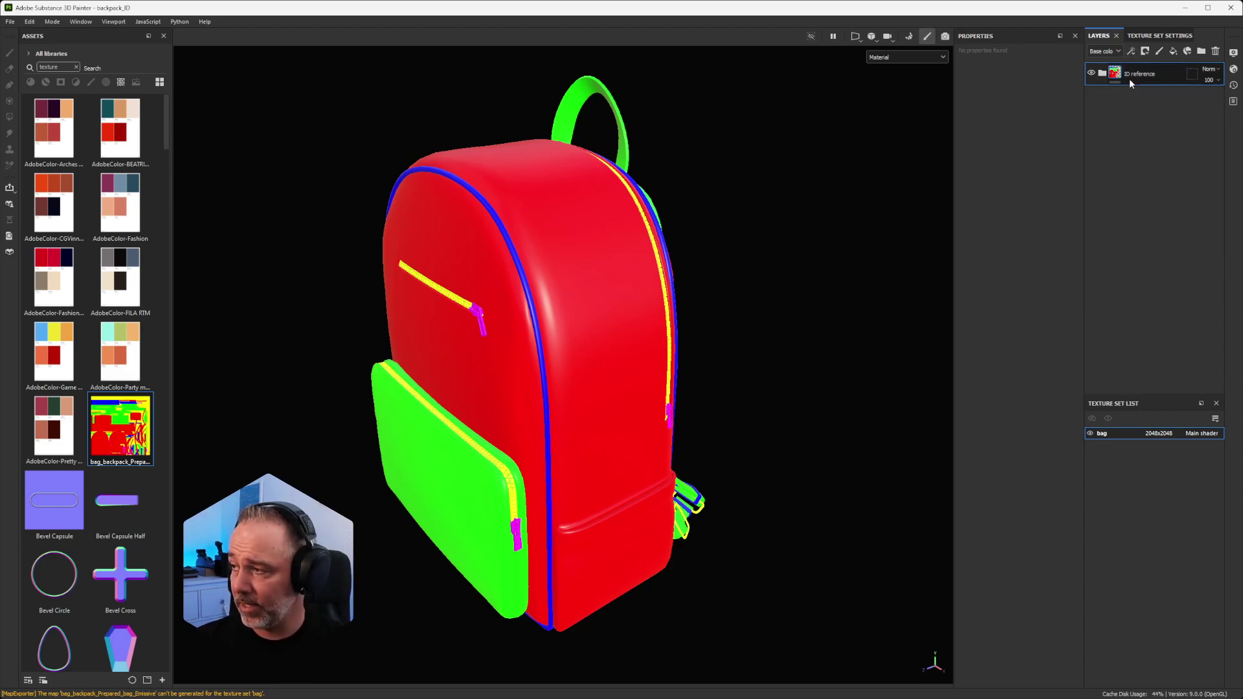
{"action": "left_click", "coordinate": [1091, 73]}
{"action": "scroll", "coordinate": [642, 315], "scroll_direction": "down", "scroll_amount": 2}
{"action": "middle_click_drag", "start_coordinate": [643, 315], "coordinate": [639, 301]}
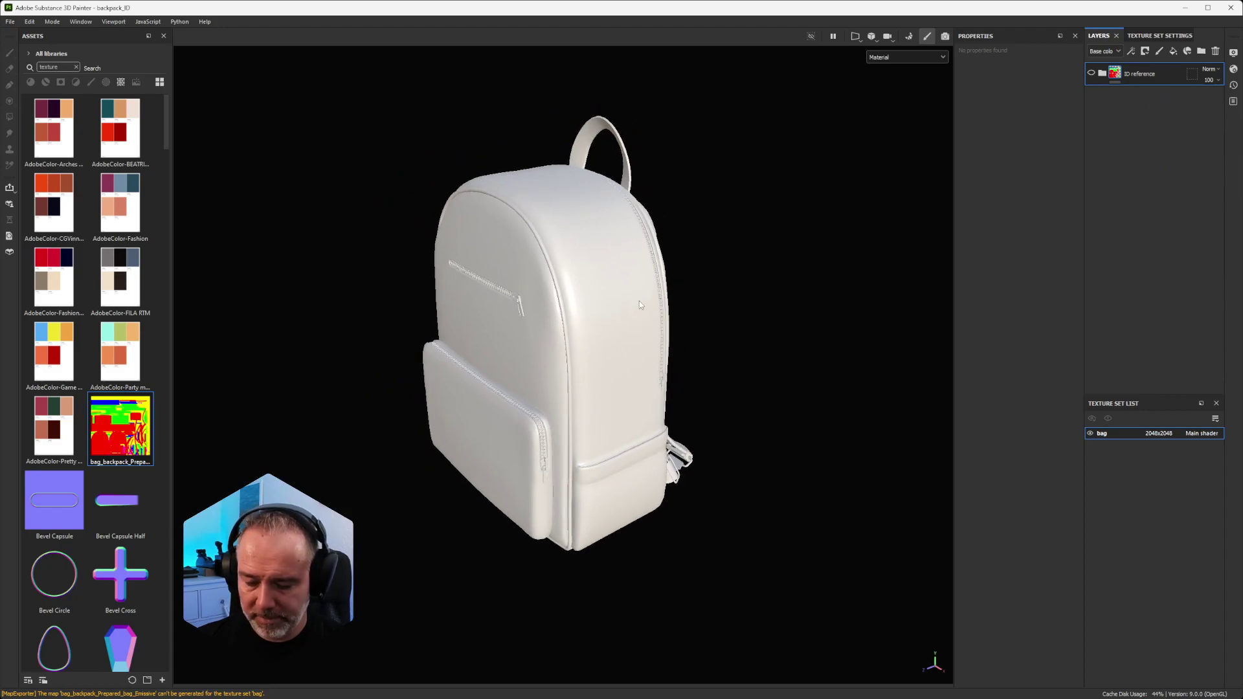
Step: Cycle through the backpack's mesh maps to the ID map and inspect its color regions from the other side
{"action": "key", "text": "b"}
{"action": "key", "text": "b"}
{"action": "key", "text": "b"}
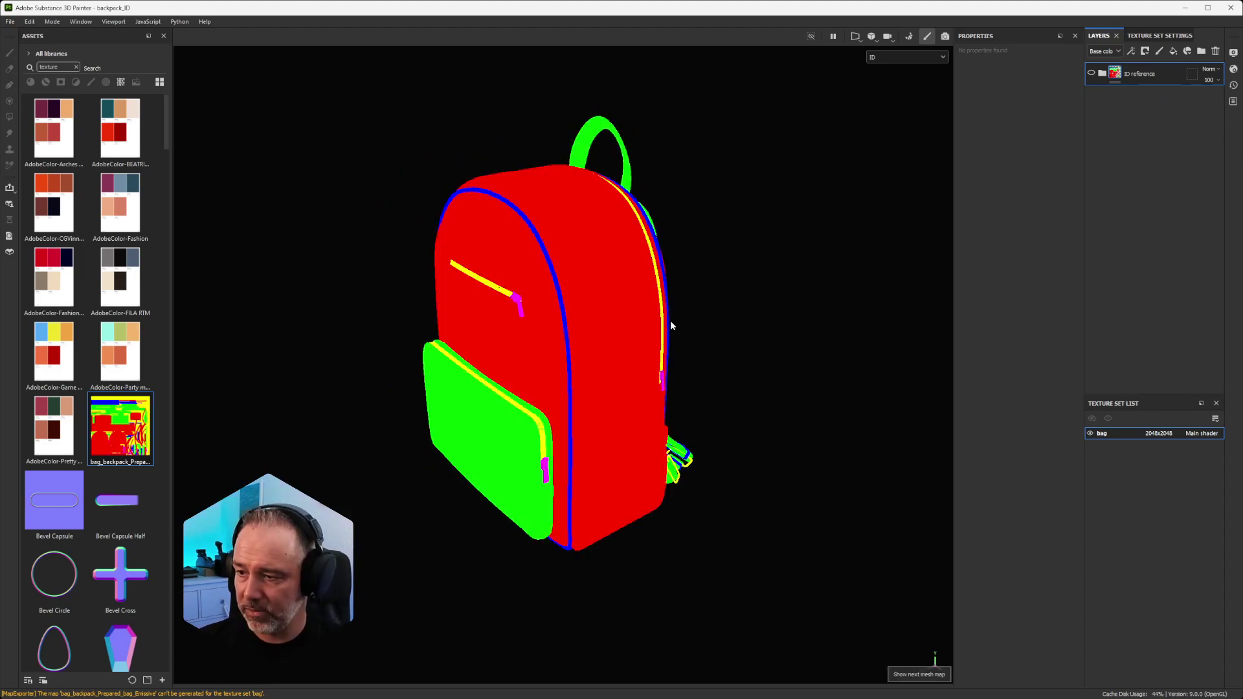
{"action": "key", "text": "b"}
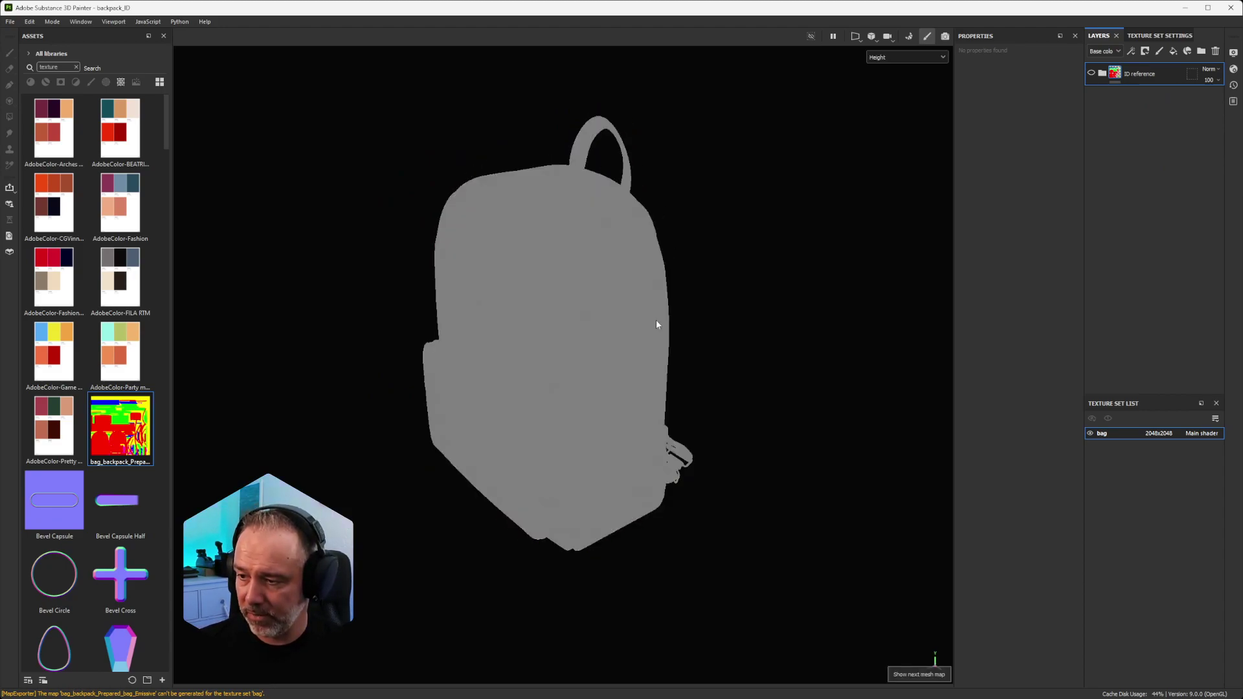
{"action": "key", "text": "b"}
{"action": "key", "text": "b"}
{"action": "key", "text": "b"}
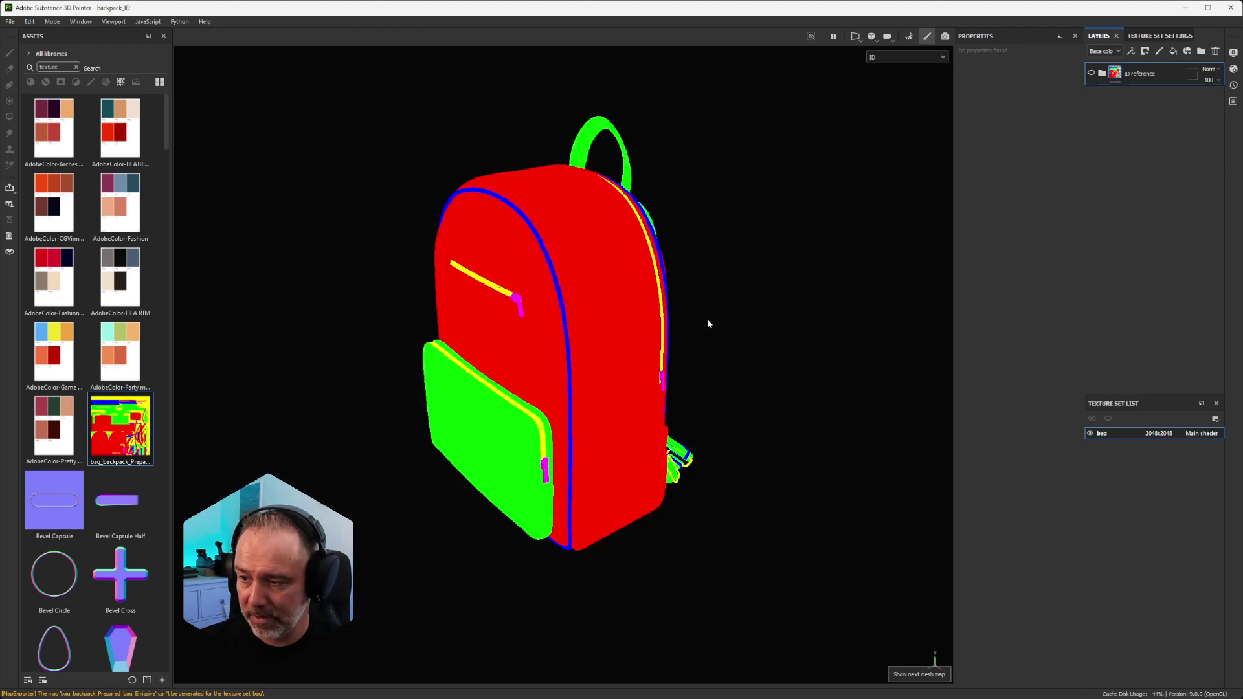
{"action": "left_click_drag", "start_coordinate": [492, 438], "coordinate": [789, 391], "text": "alt"}
{"action": "middle_click_drag", "start_coordinate": [509, 410], "coordinate": [565, 358]}
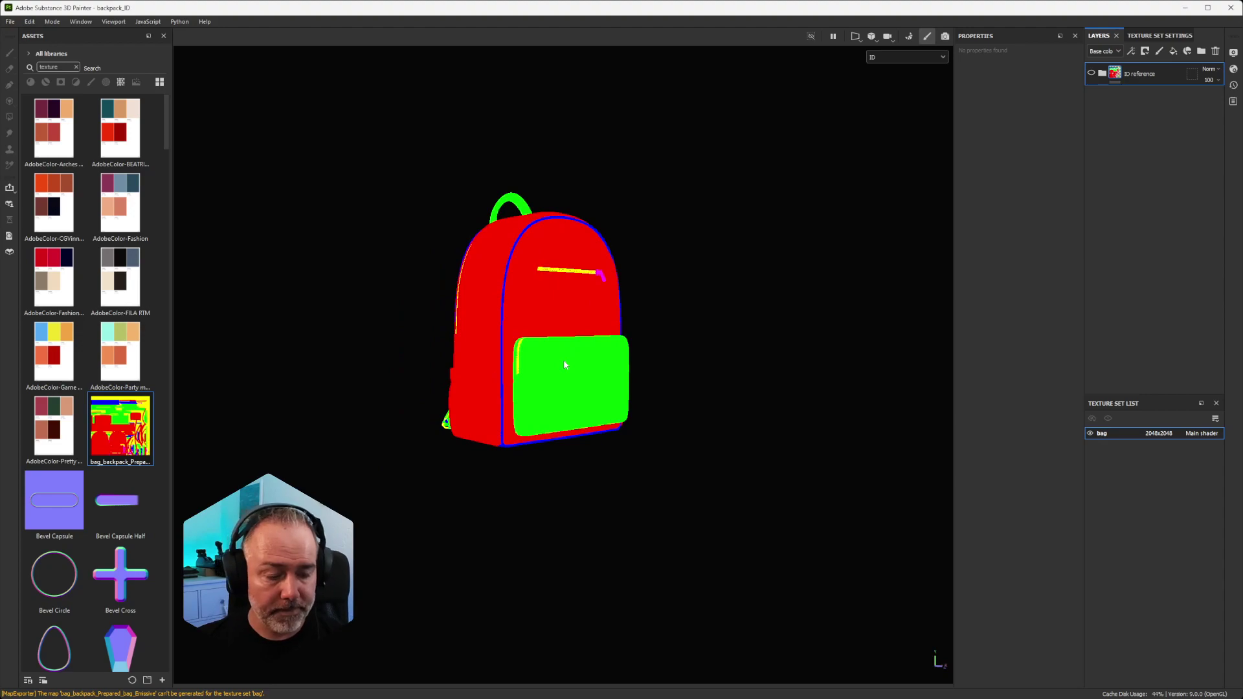